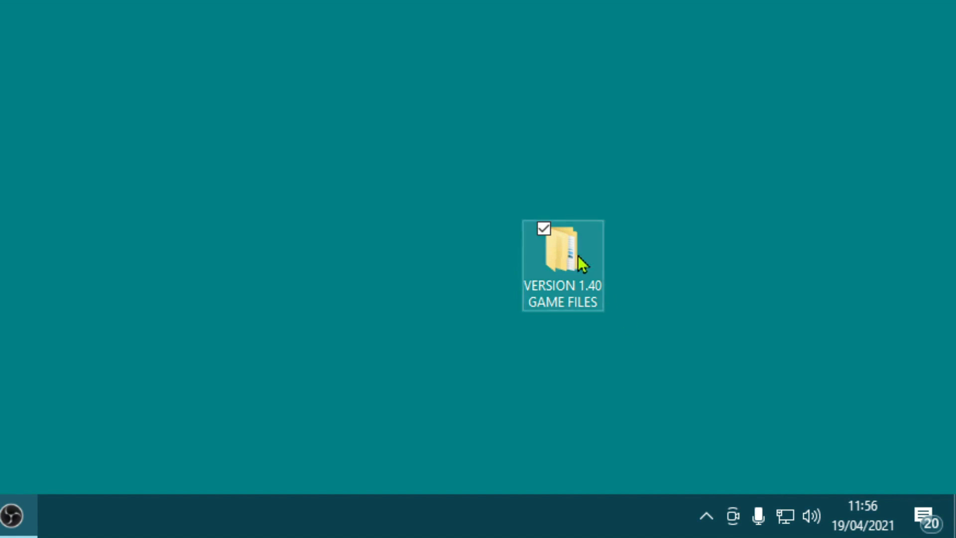
# Browse the VERSION 1.40 GAME FILES folder on the desktop down to BASEFILES and its EXTRACTED BASE folder
pyautogui.doubleClick(578, 256)
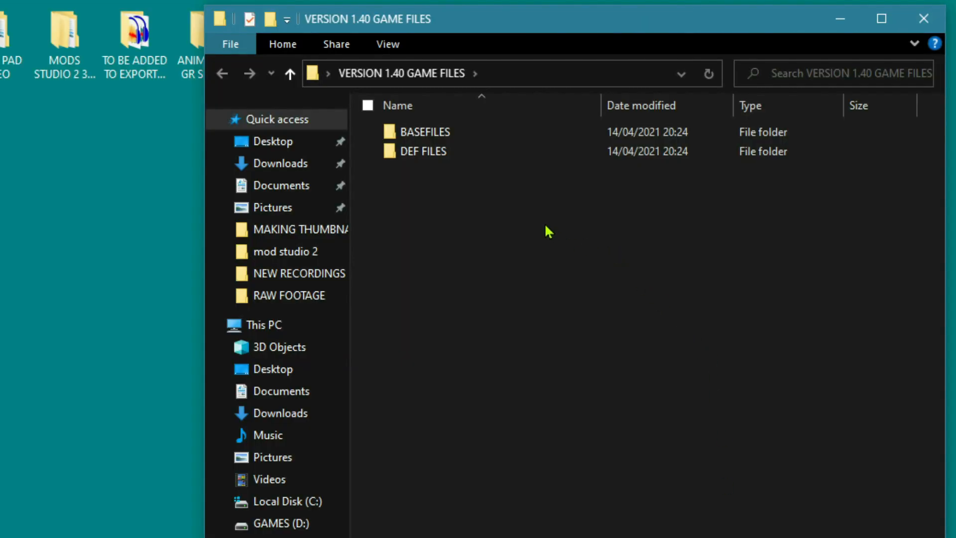
pyautogui.doubleClick(515, 140)
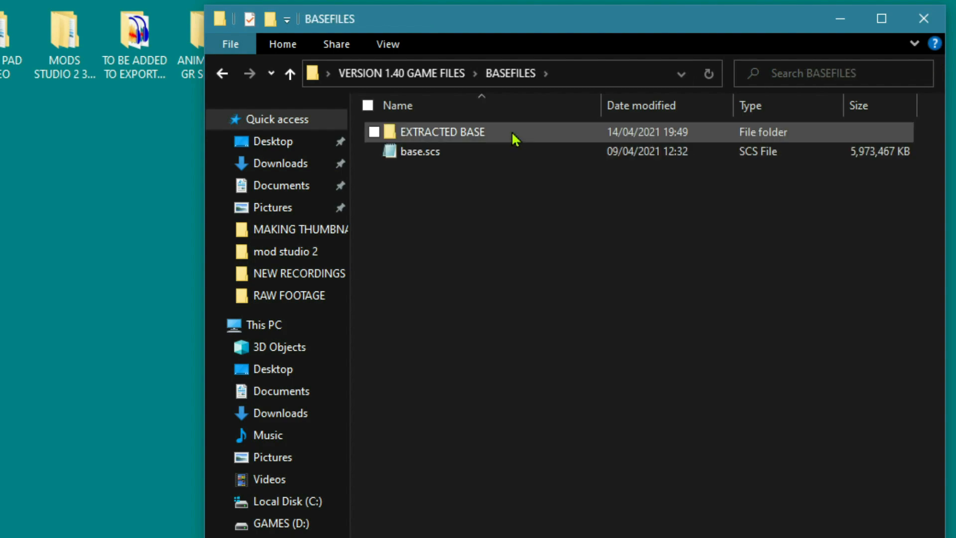
pyautogui.doubleClick(515, 140)
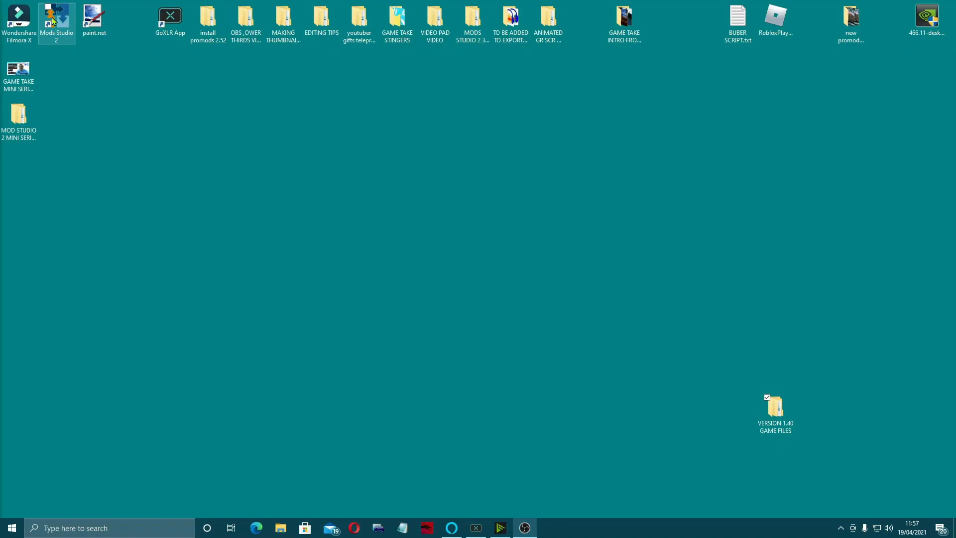
# Start Mods Studio 2 and open the 3D Previewer Launcher from the SCS tools
pyautogui.doubleClick(53, 20)
pyautogui.moveTo(320, 39); pyautogui.dragTo(72, 19)
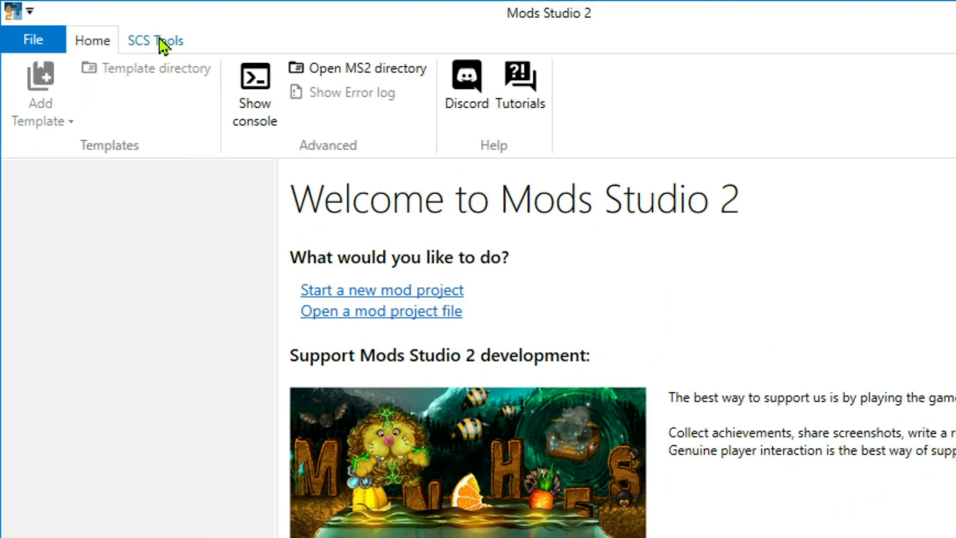
pyautogui.click(163, 41)
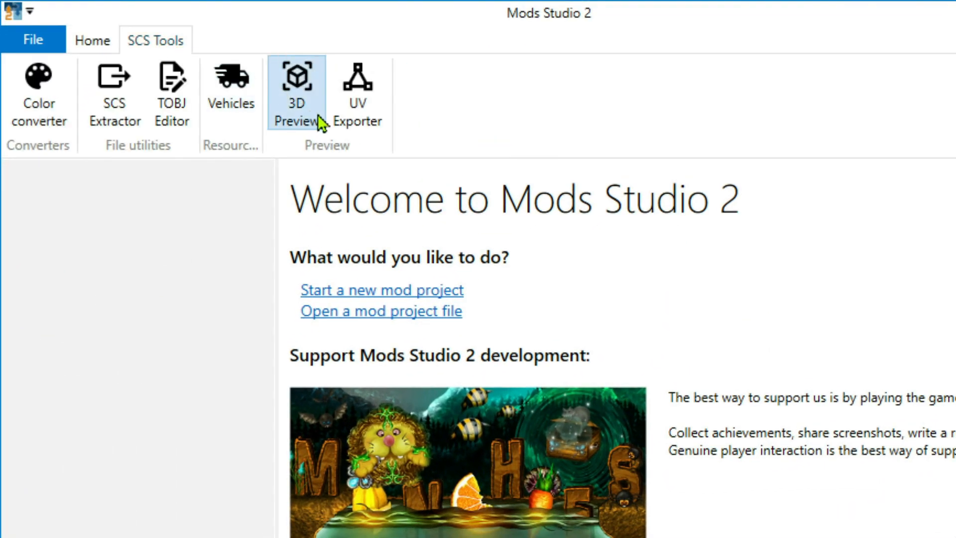
pyautogui.click(301, 112)
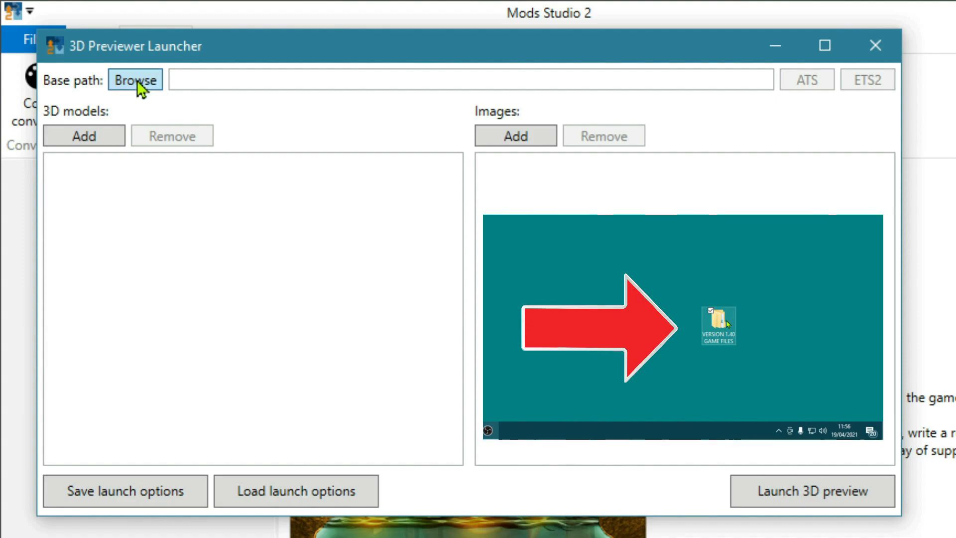
# Set the launcher's base path to the EXTRACTED BASE folder inside VERSION 1.40 GAME FILES\BASEFILES on the desktop
pyautogui.click(136, 80)
pyautogui.scroll(-5, 345, 367)
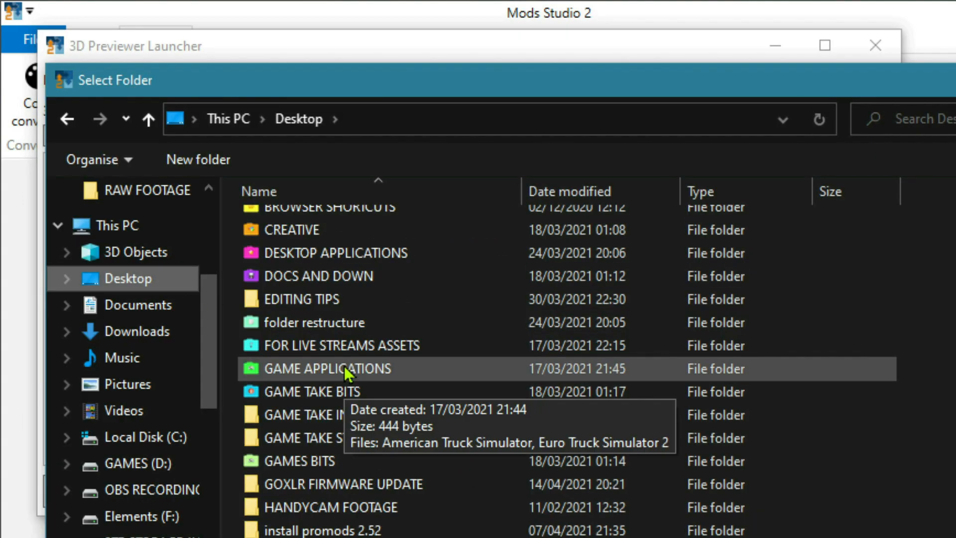
pyautogui.scroll(-4, 361, 374)
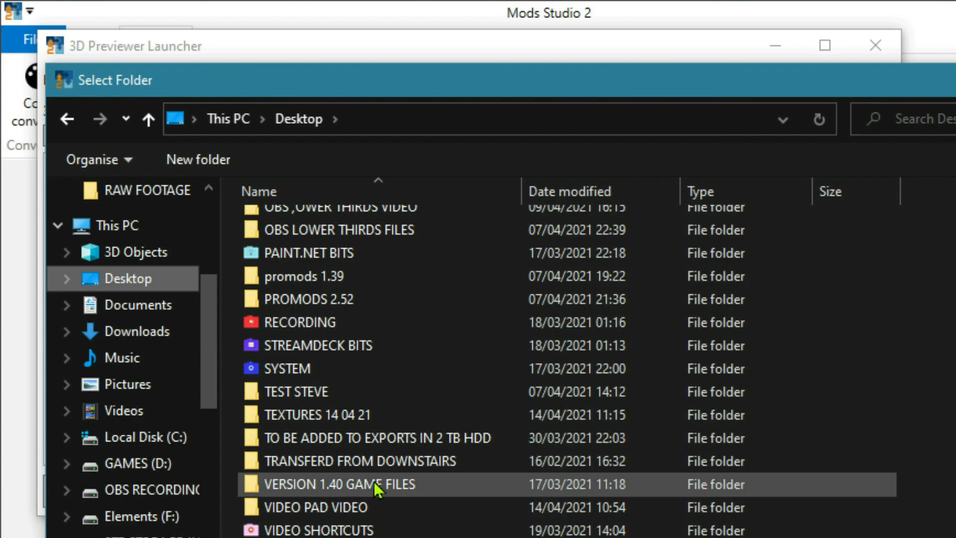
pyautogui.doubleClick(374, 489)
pyautogui.doubleClick(337, 226)
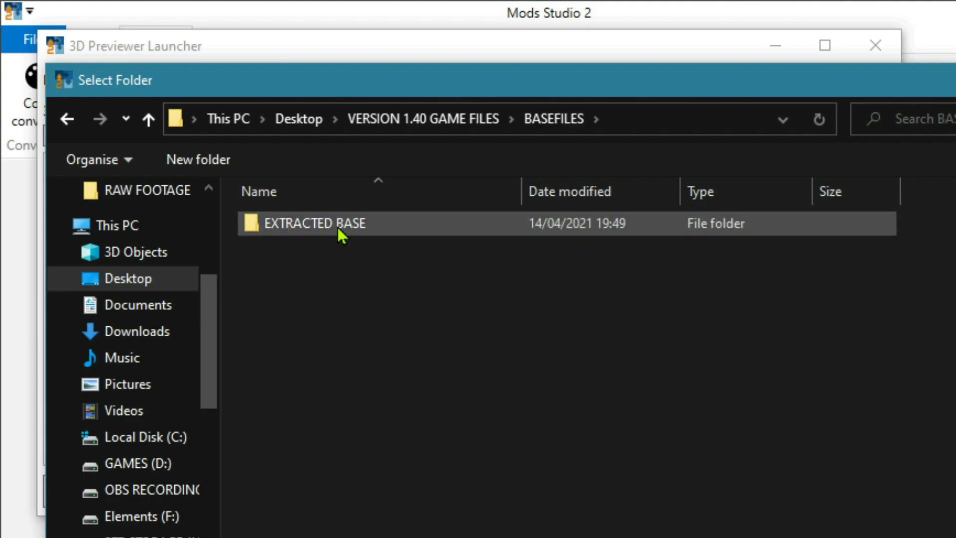
pyautogui.click(341, 225)
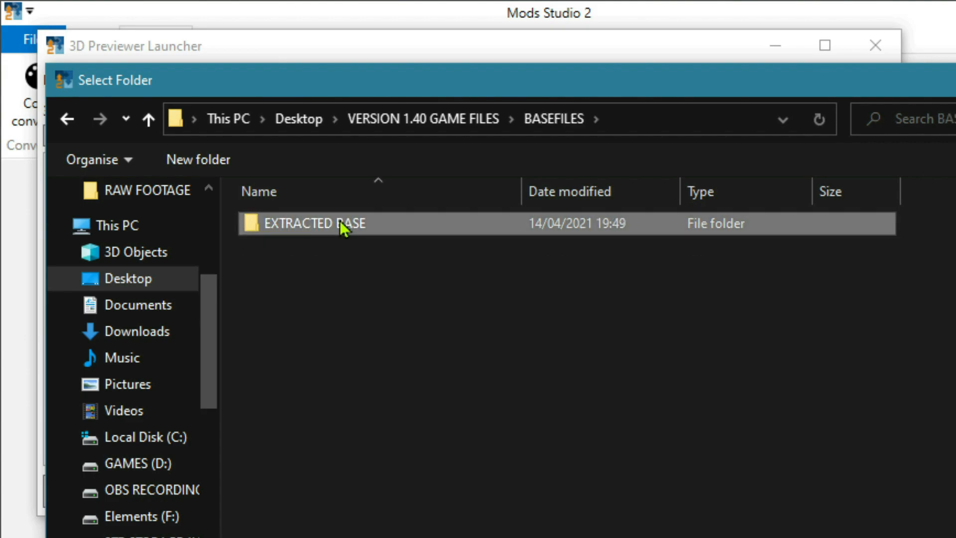
pyautogui.press('Return')
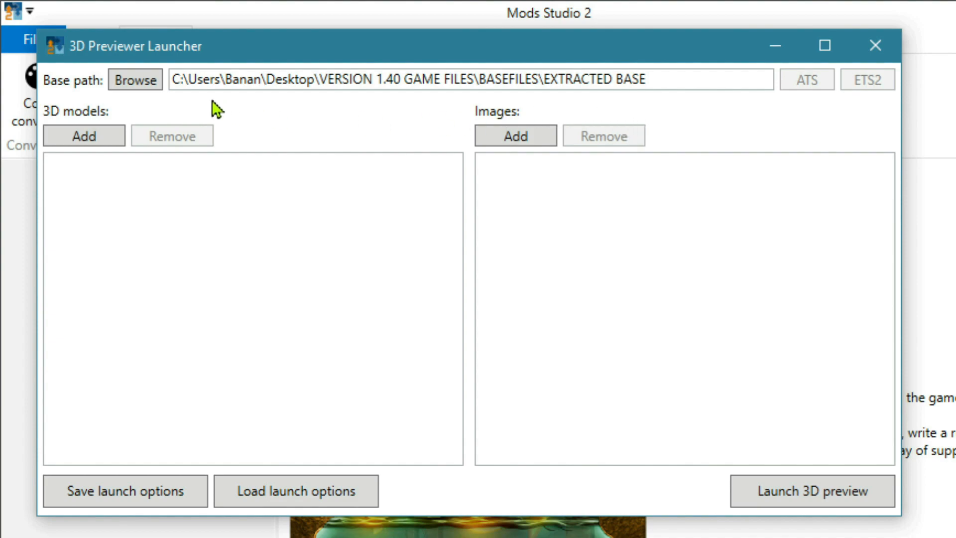
# Launch the 3D preview in a maximized window and set the export size to 4096 x 4096
pyautogui.click(795, 493)
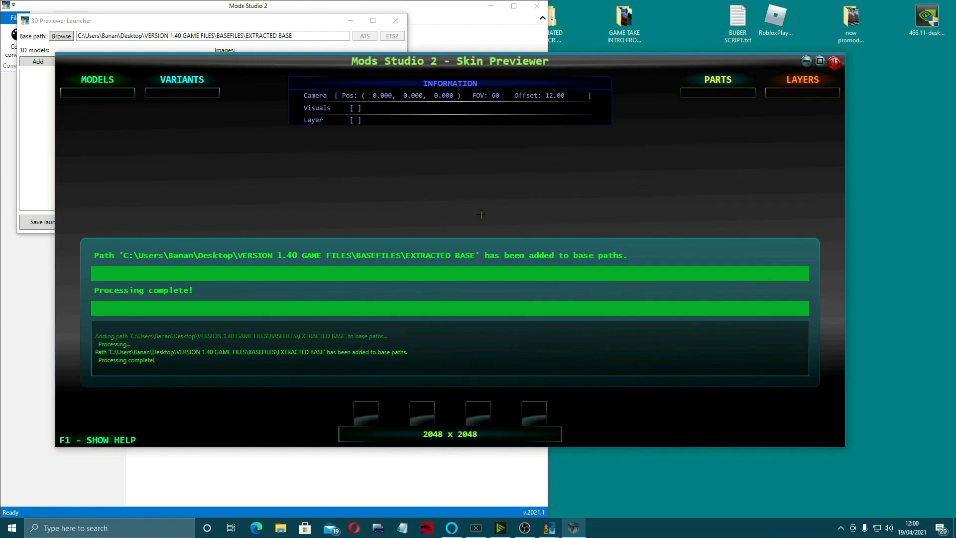
pyautogui.click(819, 61)
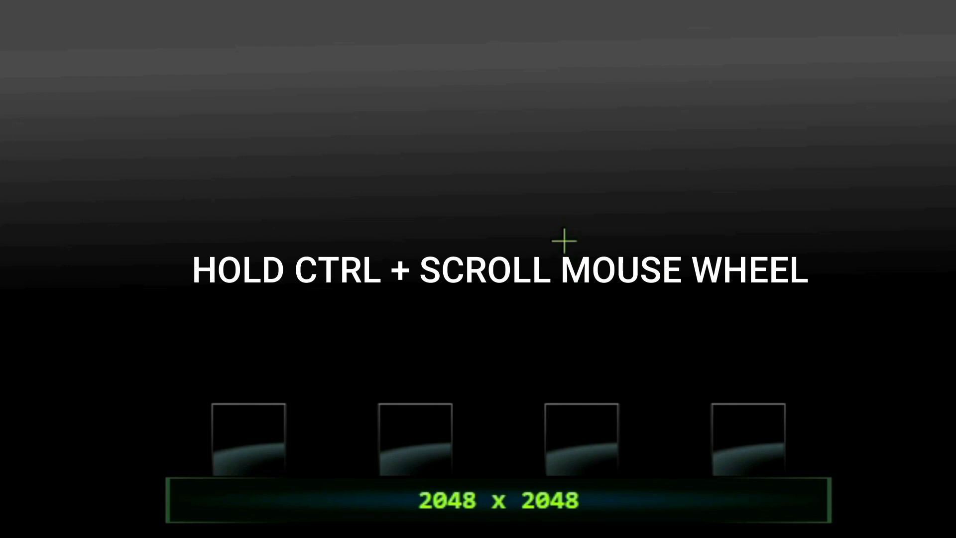
pyautogui.scroll(1, 564, 241)
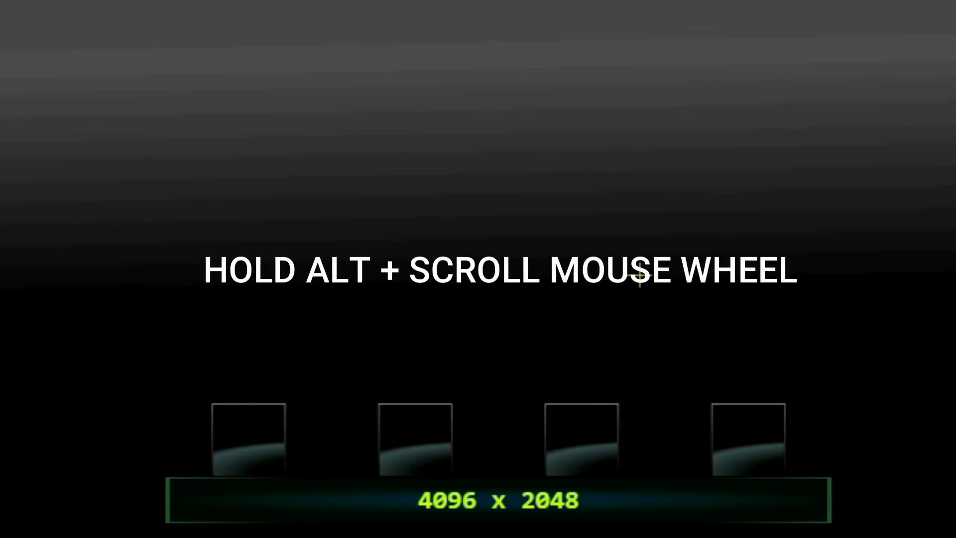
pyautogui.keyDown('alt'); pyautogui.scroll(1, 639, 275); pyautogui.keyUp('alt')
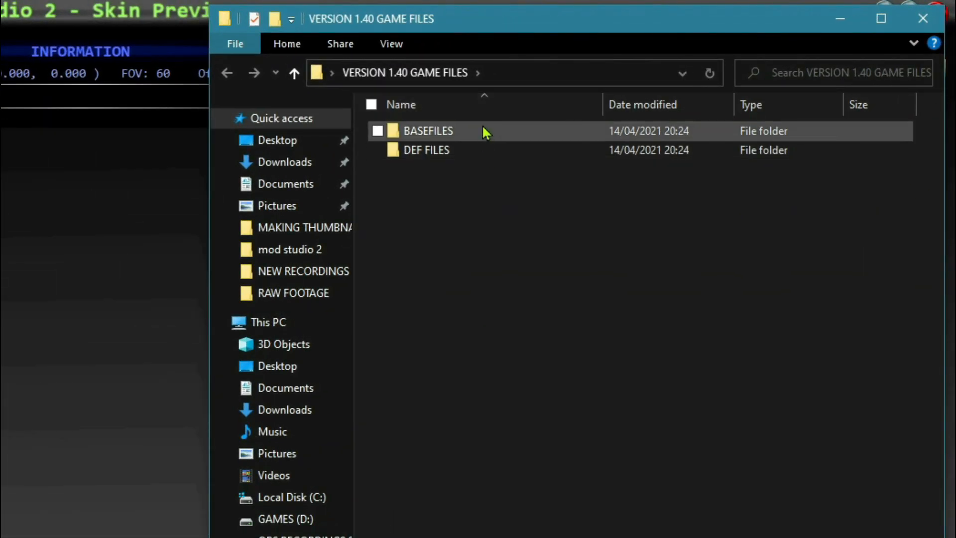
# Load truck.pmd from EXTRACTED BASE\vehicle\truck\daf_xf into the Skin Previewer and close the folder window
pyautogui.click(699, 72)
pyautogui.doubleClick(486, 132)
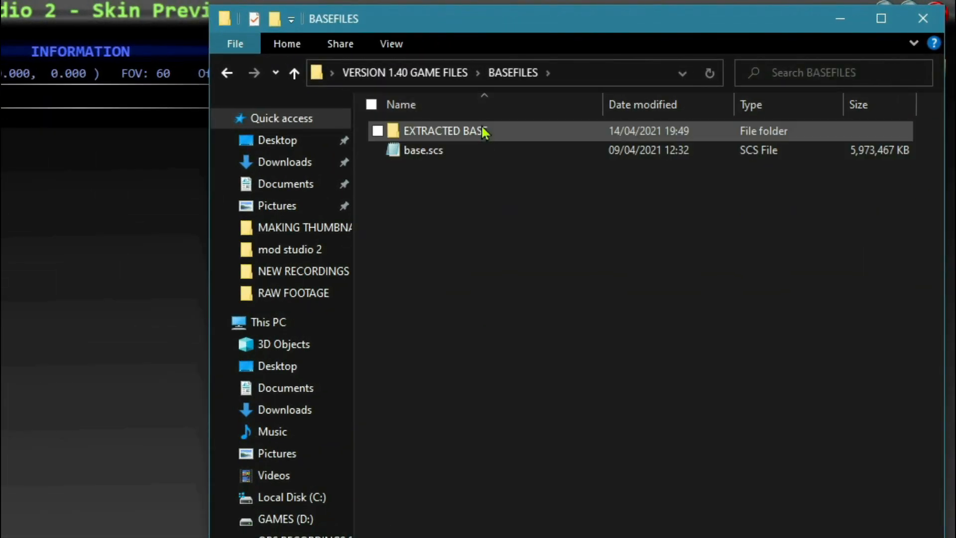
pyautogui.doubleClick(485, 132)
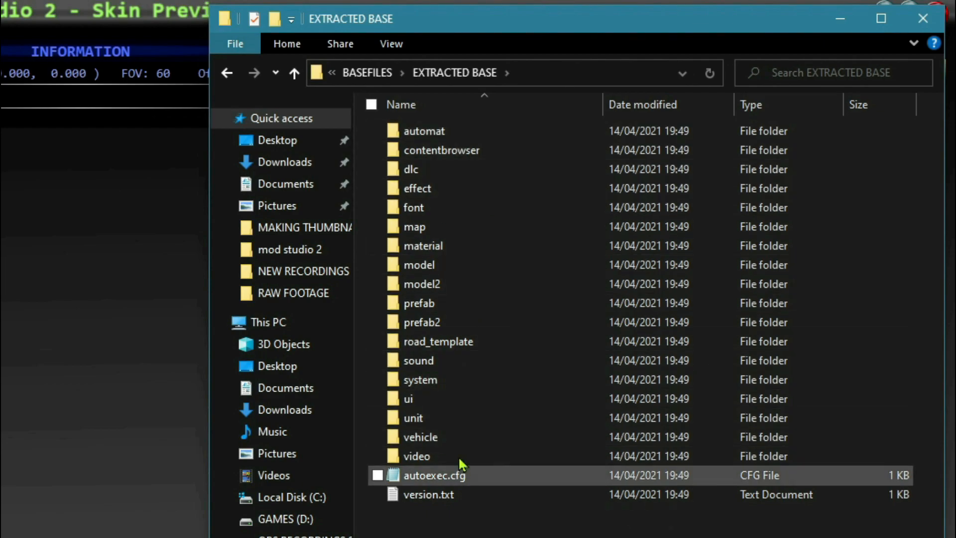
pyautogui.doubleClick(467, 442)
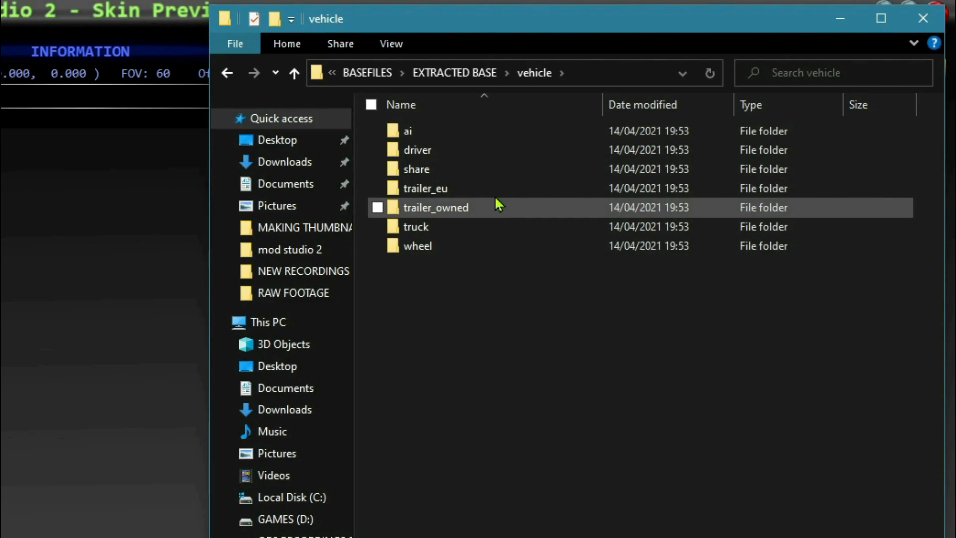
pyautogui.doubleClick(484, 228)
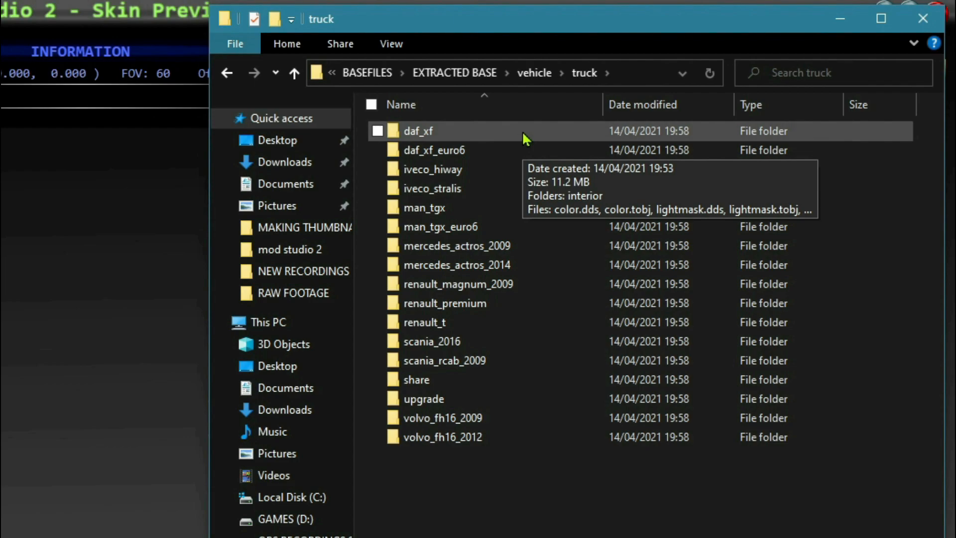
pyautogui.doubleClick(523, 132)
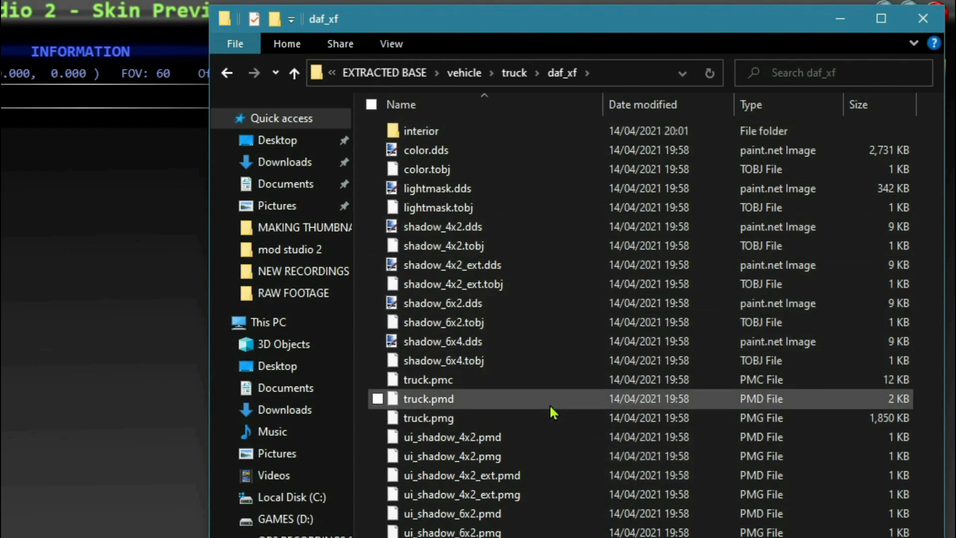
pyautogui.click(466, 400)
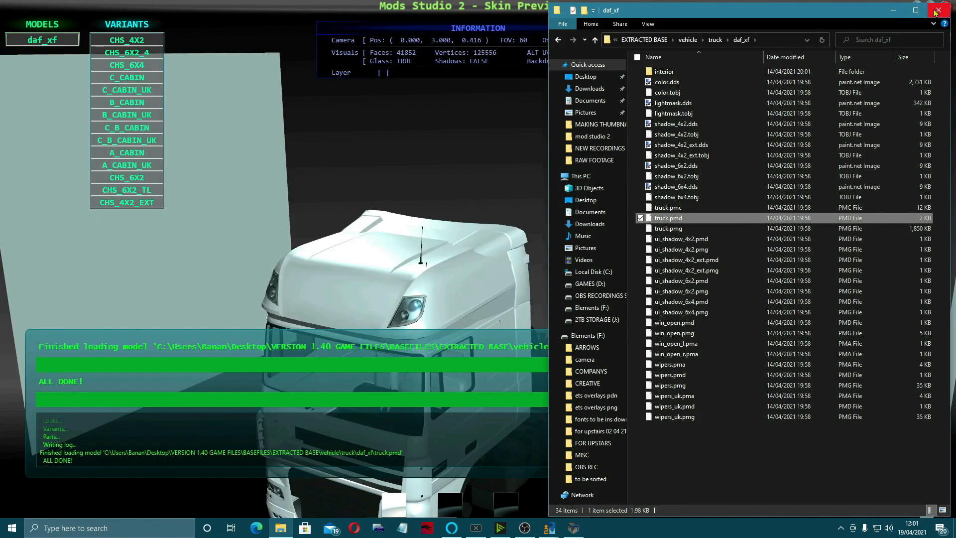
pyautogui.click(939, 10)
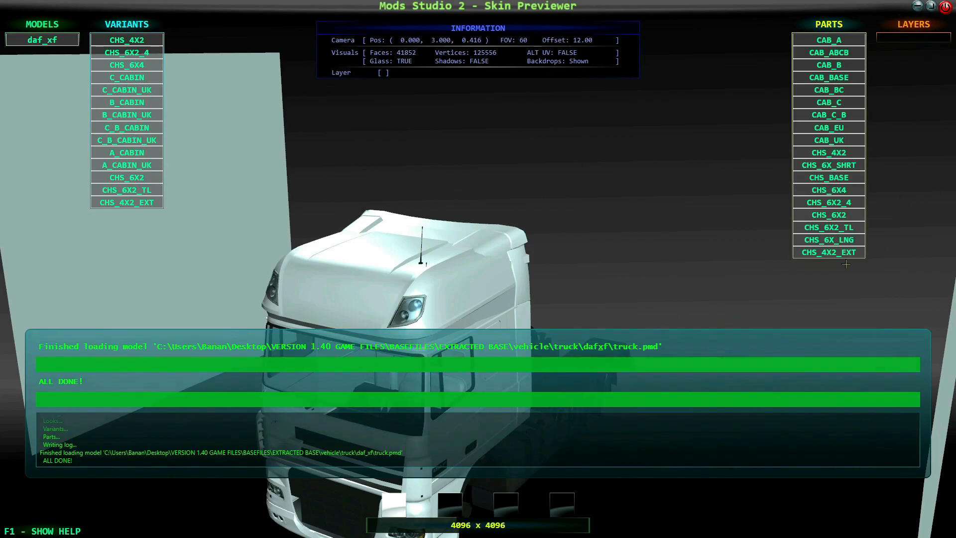
# Examine the whole DAF XF model and read through the previewer's help on keyboard and mouse controls
pyautogui.scroll(-1, 719, 227)
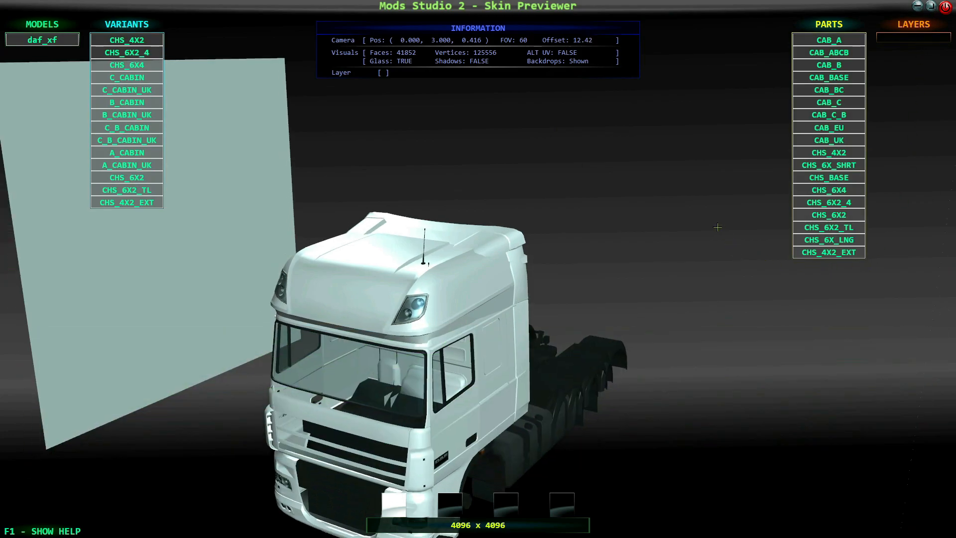
pyautogui.scroll(-5, 717, 227)
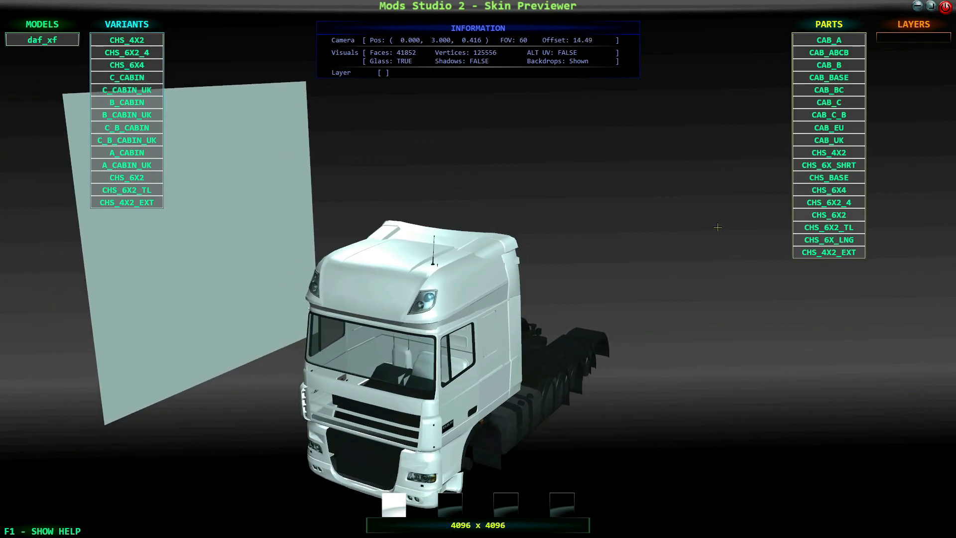
pyautogui.scroll(-1, 717, 227)
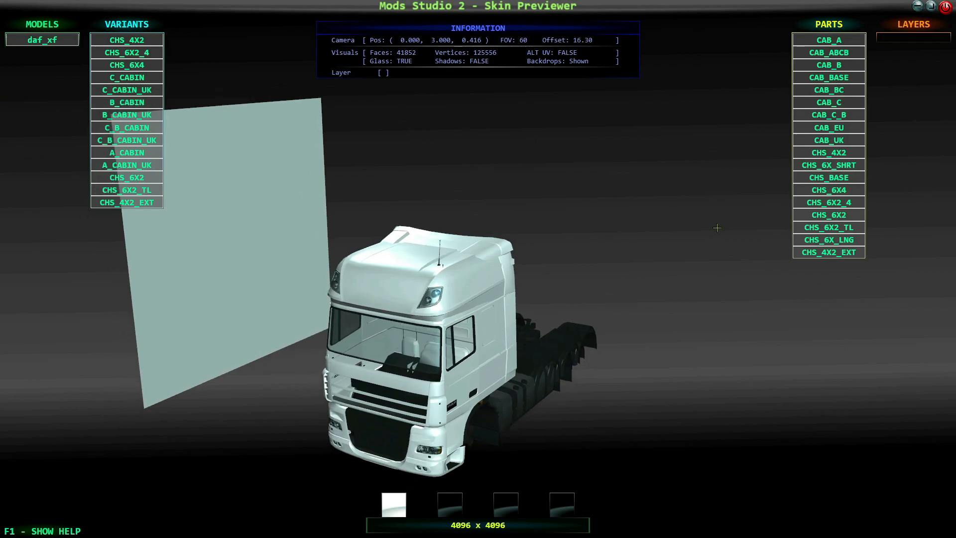
pyautogui.press('F1')
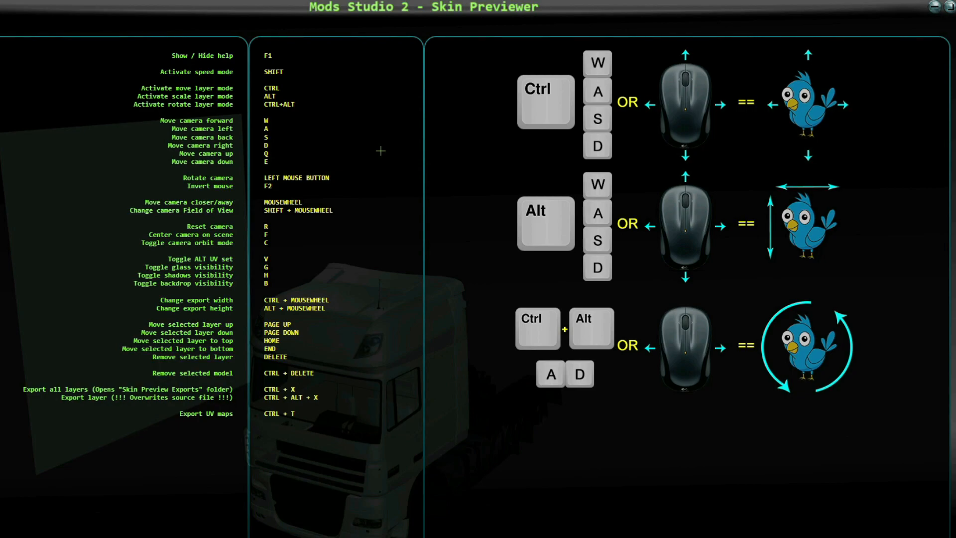
pyautogui.press('F1')
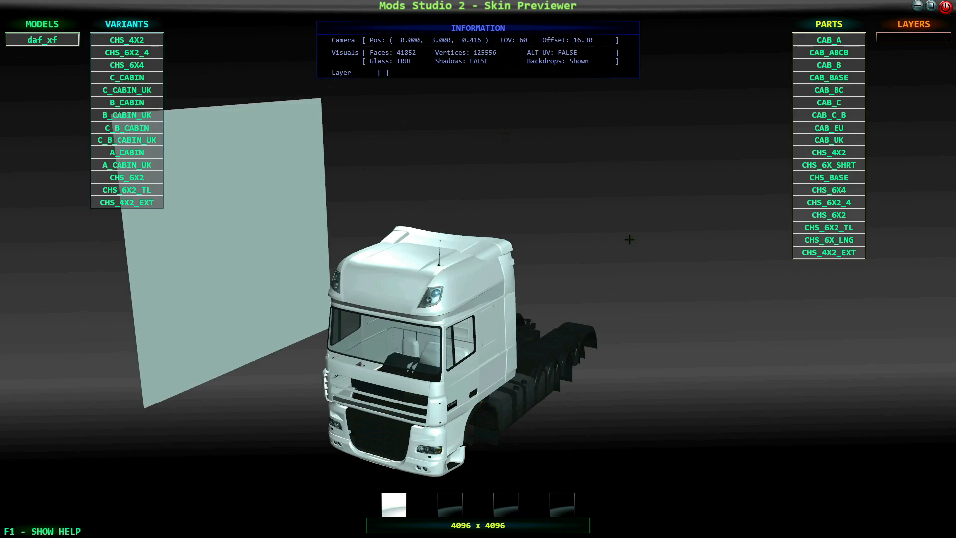
pyautogui.moveTo(581, 244); pyautogui.dragTo(538, 212)
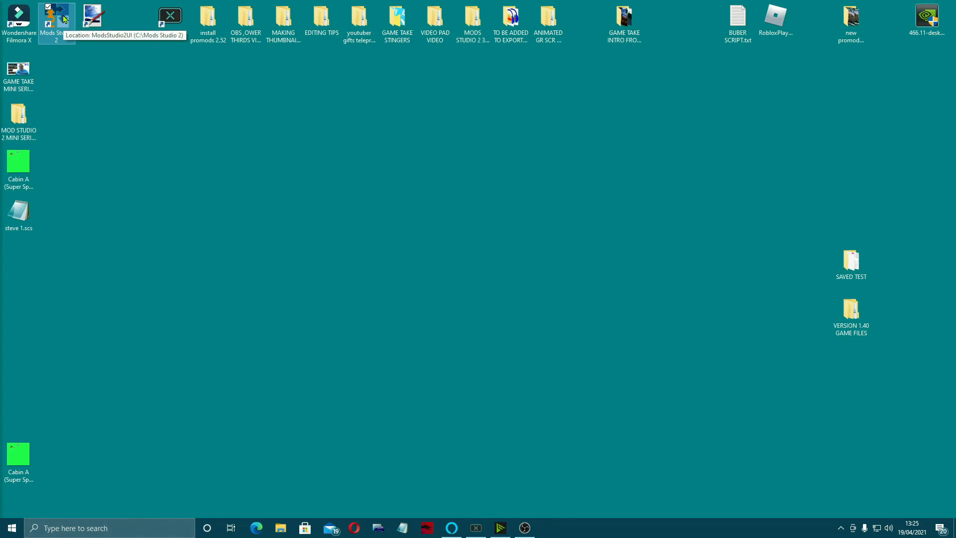
# Start Mods Studio 2 again from the desktop and open a fresh 3D Previewer Launcher
pyautogui.doubleClick(64, 19)
pyautogui.click(77, 22)
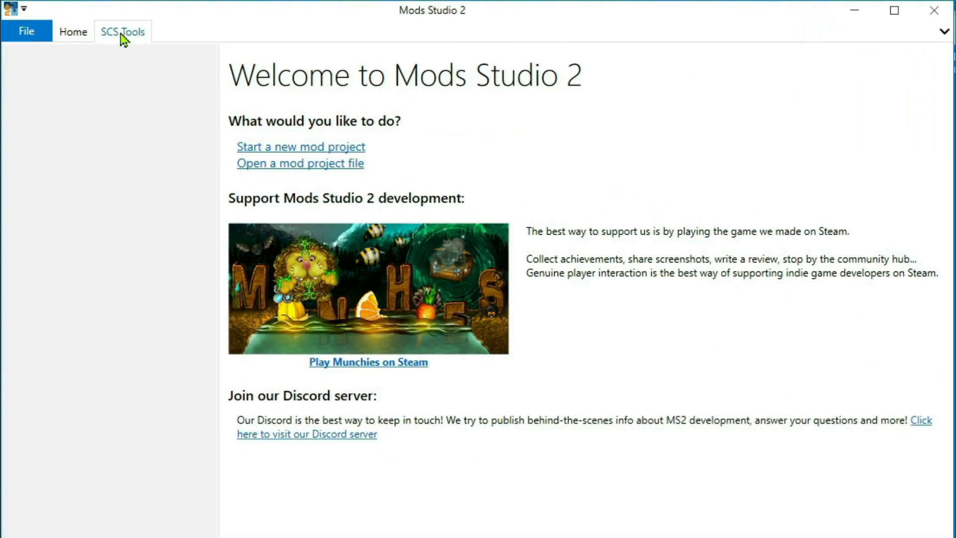
pyautogui.click(122, 35)
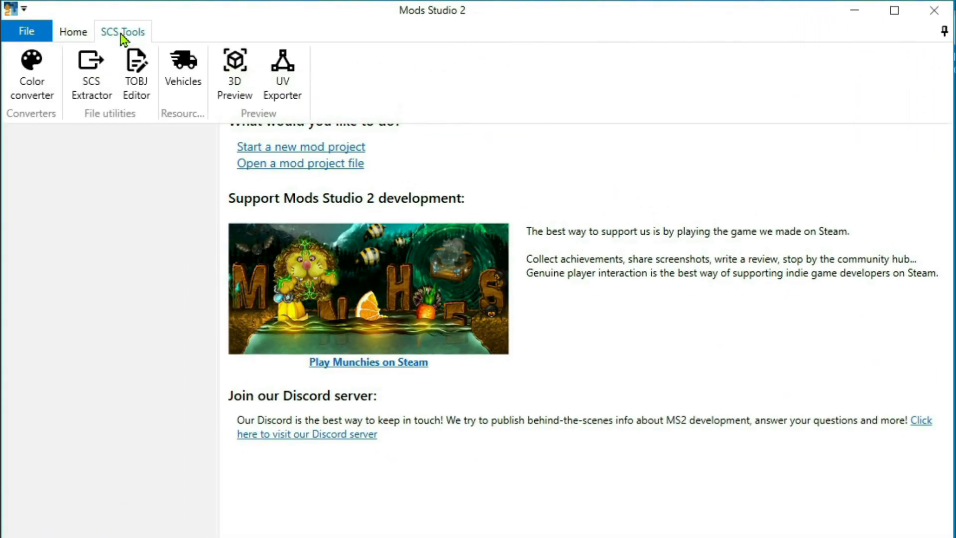
pyautogui.click(239, 71)
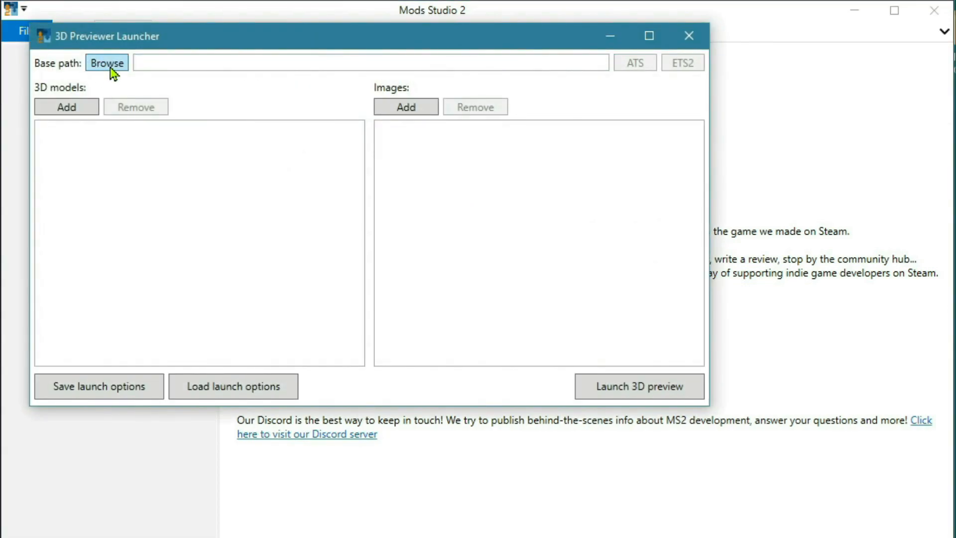
# Choose the EXTRACTED BASE folder in VERSION 1.40 GAME FILES\BASEFILES as the new launcher's base path
pyautogui.click(110, 69)
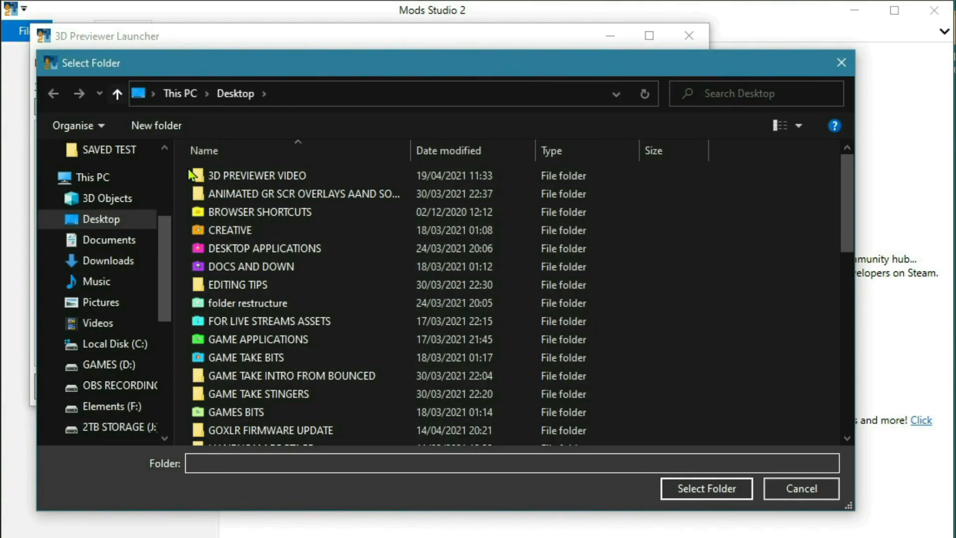
pyautogui.scroll(-10, 267, 278)
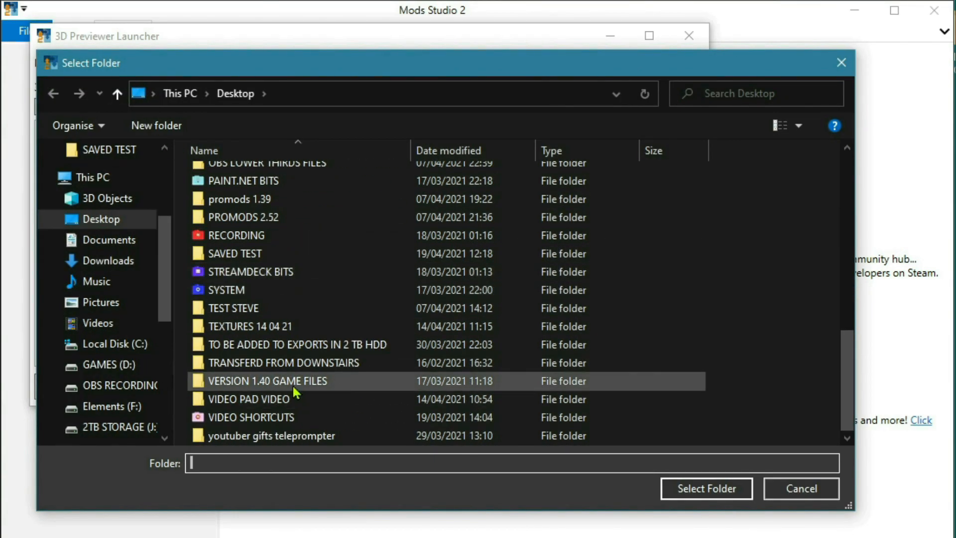
pyautogui.doubleClick(291, 384)
pyautogui.doubleClick(270, 175)
pyautogui.click(270, 175)
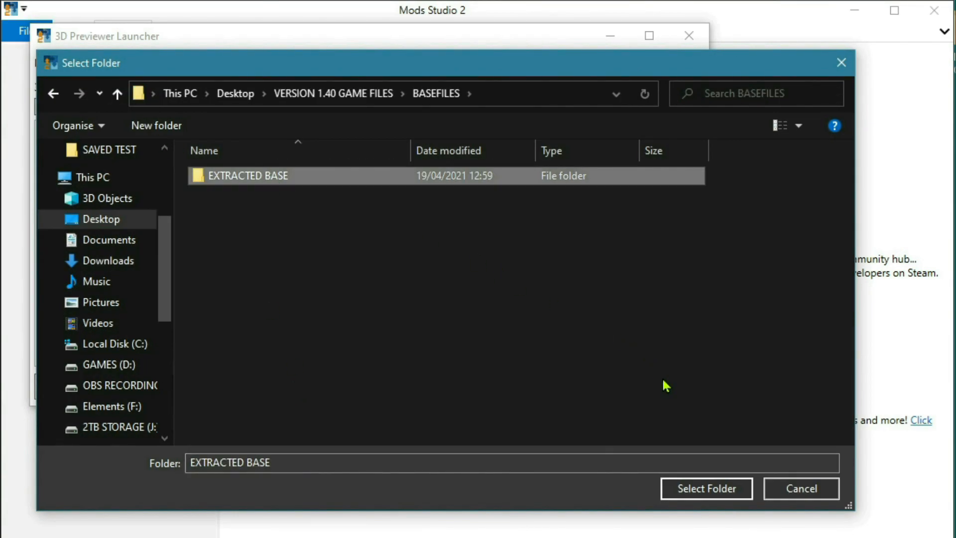
pyautogui.click(700, 489)
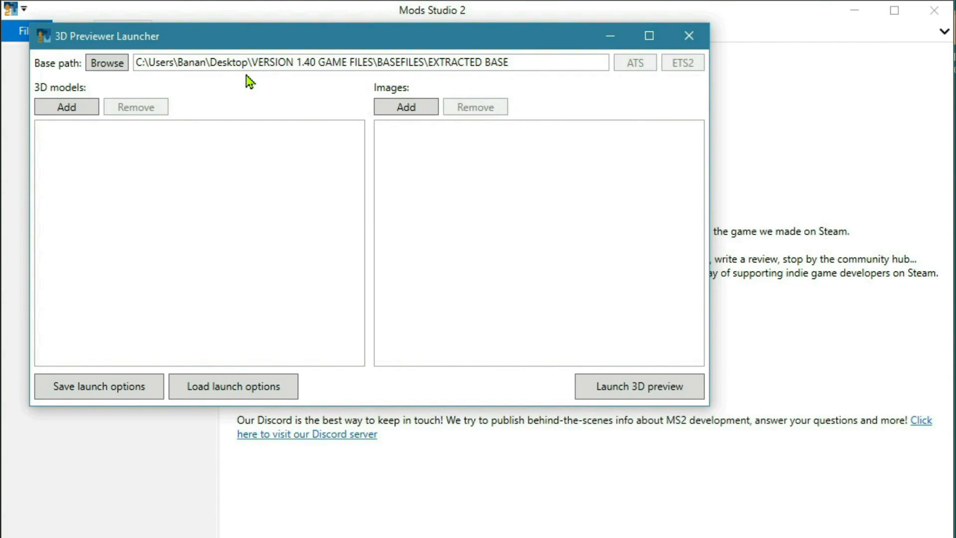
# Add truck.pmd from EXTRACTED BASE\vehicle\truck\daf_xf to the launcher's 3D models
pyautogui.click(81, 110)
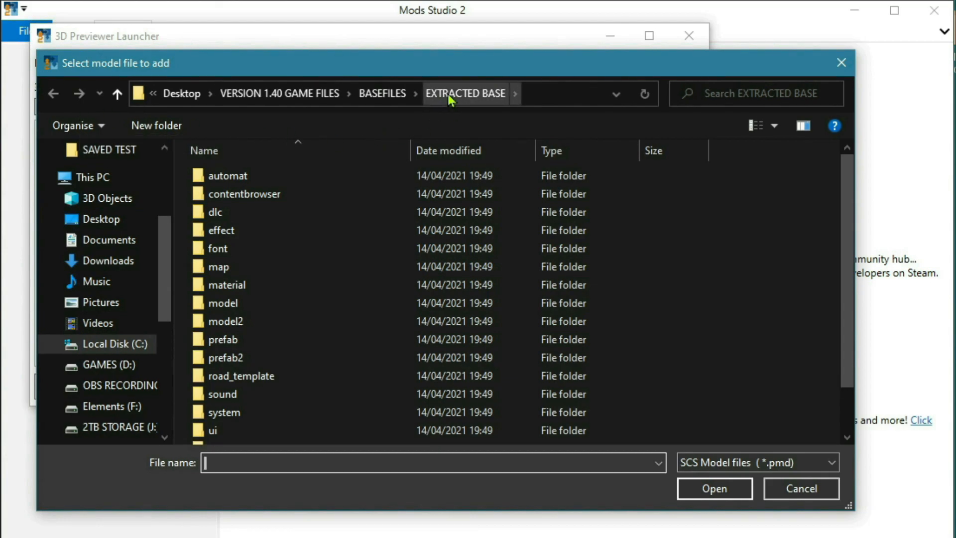
pyautogui.scroll(-1, 336, 366)
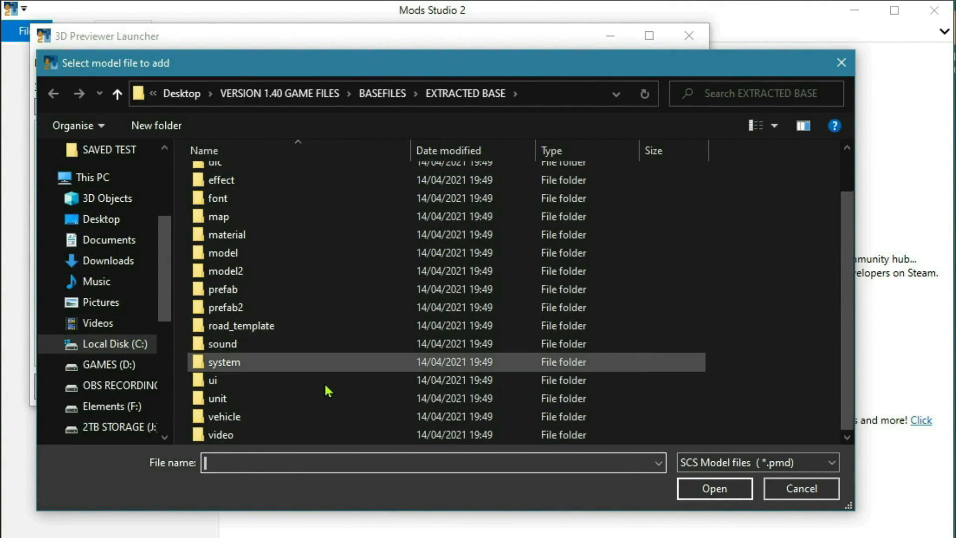
pyautogui.doubleClick(287, 416)
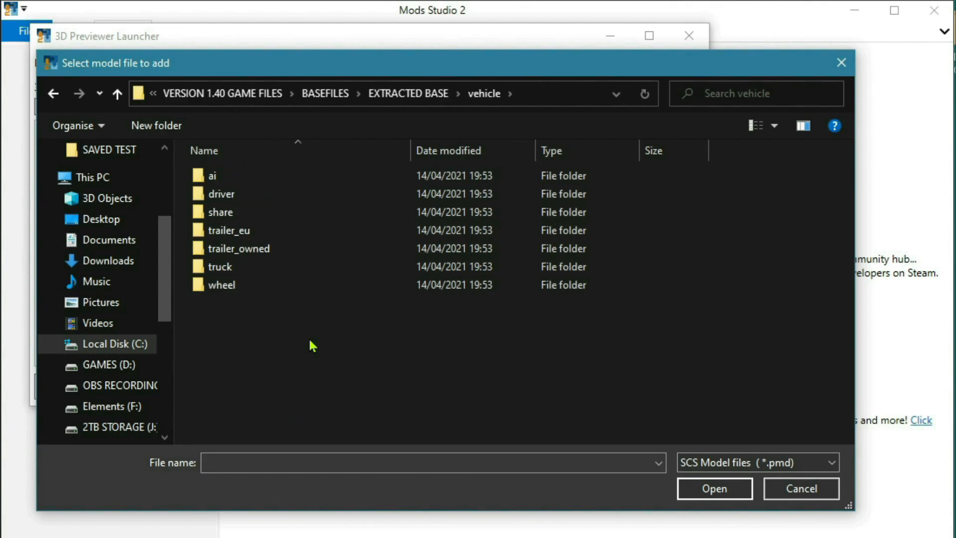
pyautogui.doubleClick(249, 267)
pyautogui.doubleClick(294, 178)
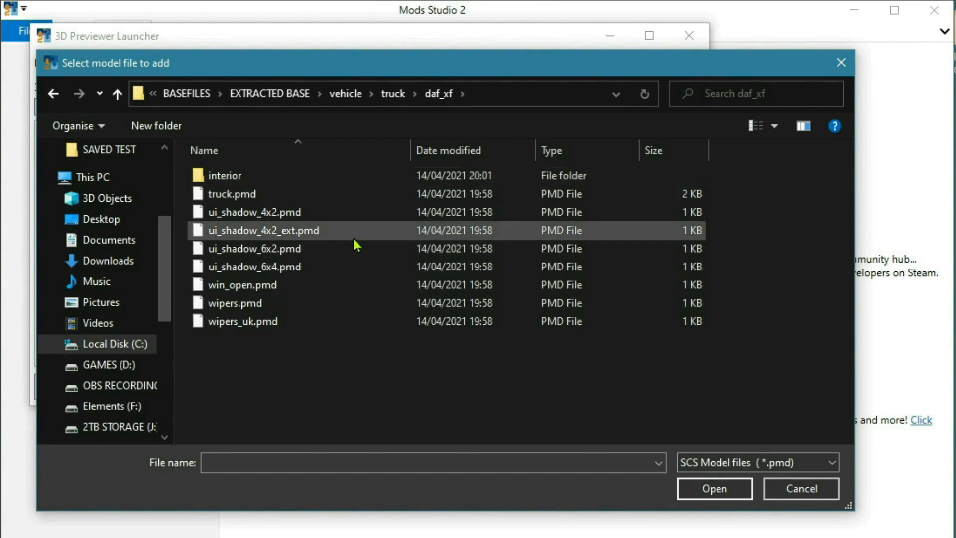
pyautogui.click(318, 196)
pyautogui.click(705, 490)
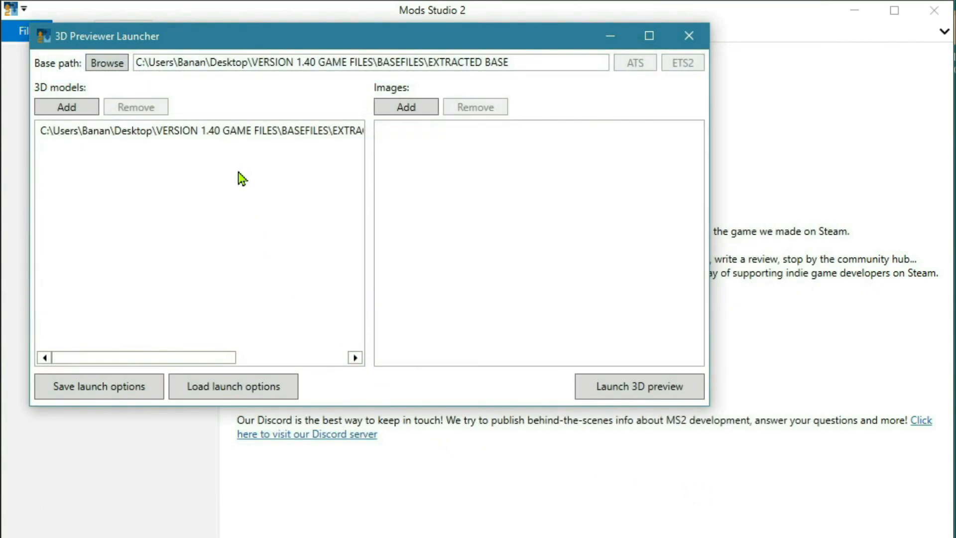
# Add Cabin A (Super Space).png from the SAVED TEST folder on the desktop to the launcher's images
pyautogui.click(408, 108)
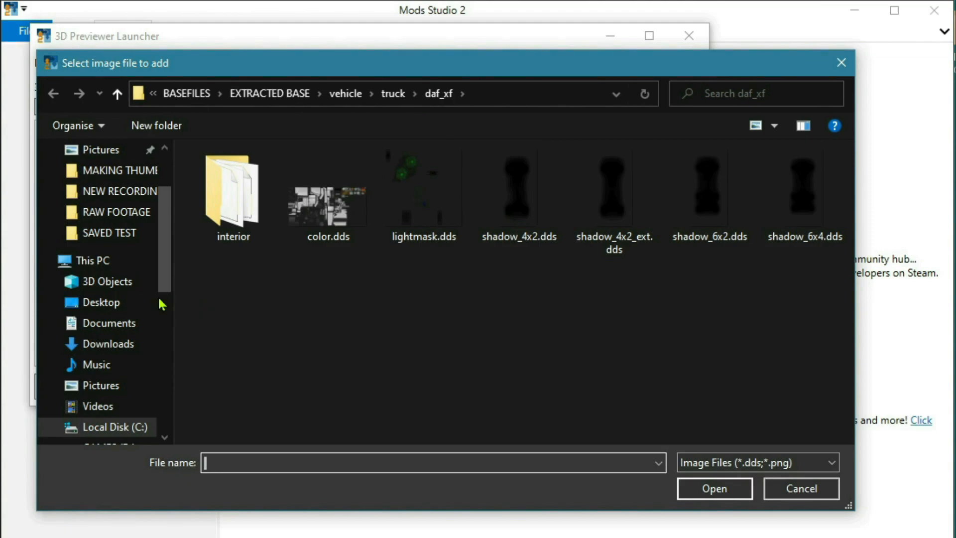
pyautogui.click(118, 303)
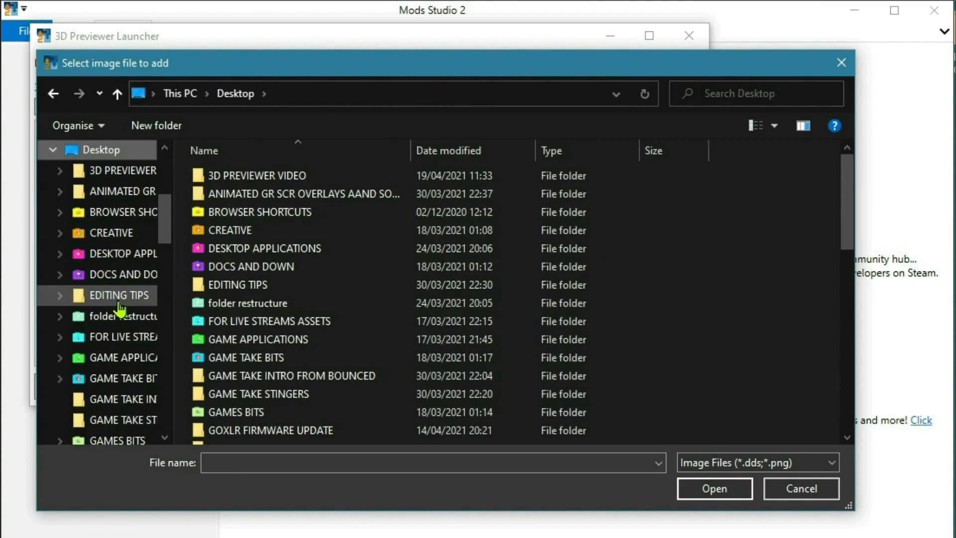
pyautogui.scroll(-10, 247, 321)
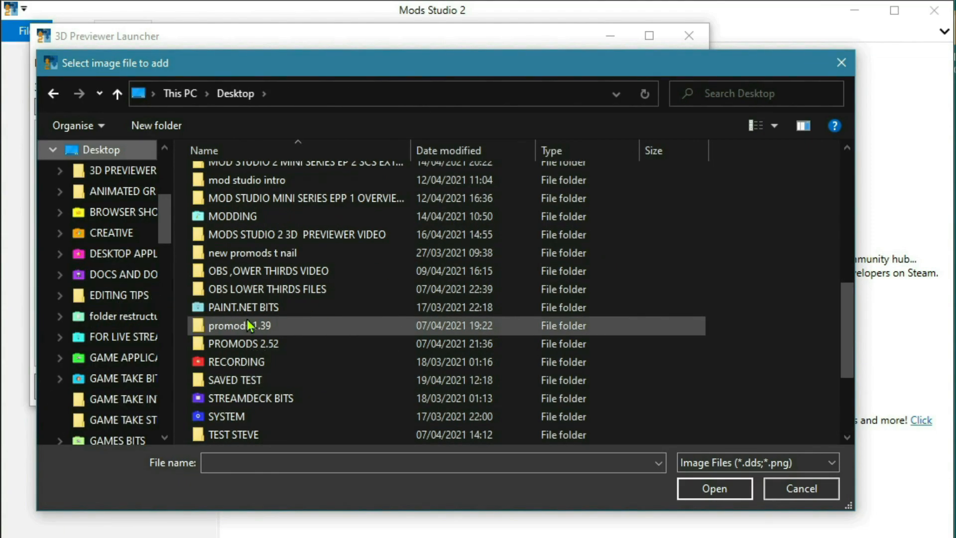
pyautogui.click(256, 386)
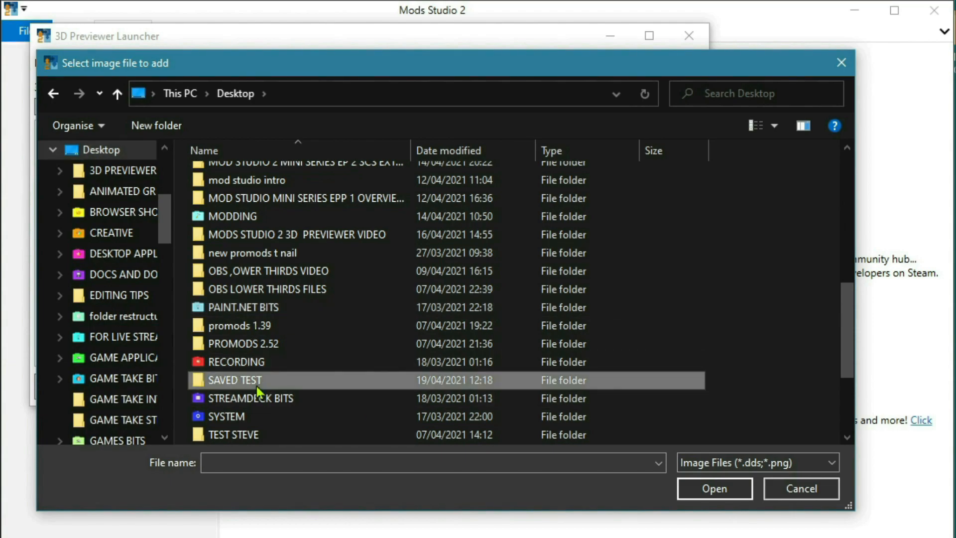
pyautogui.doubleClick(256, 387)
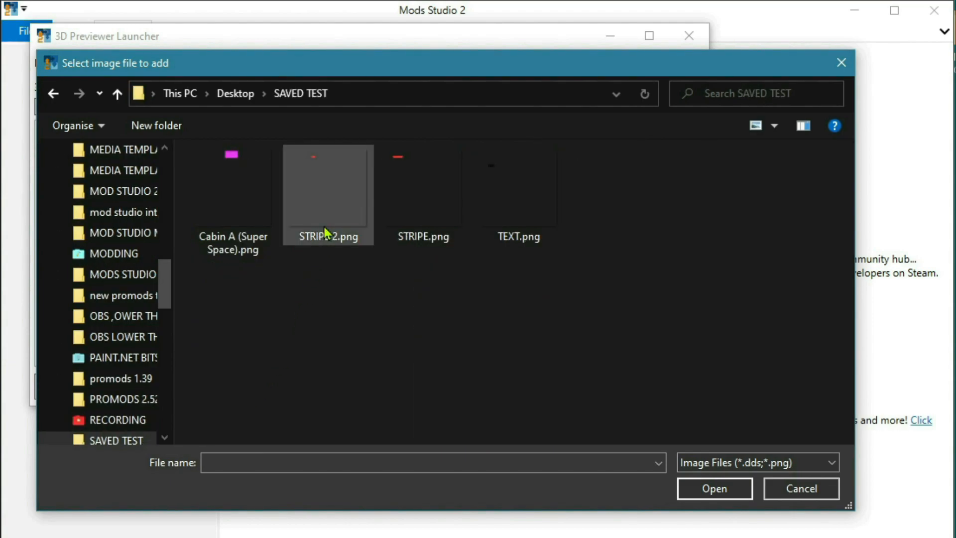
pyautogui.click(239, 209)
pyautogui.click(721, 491)
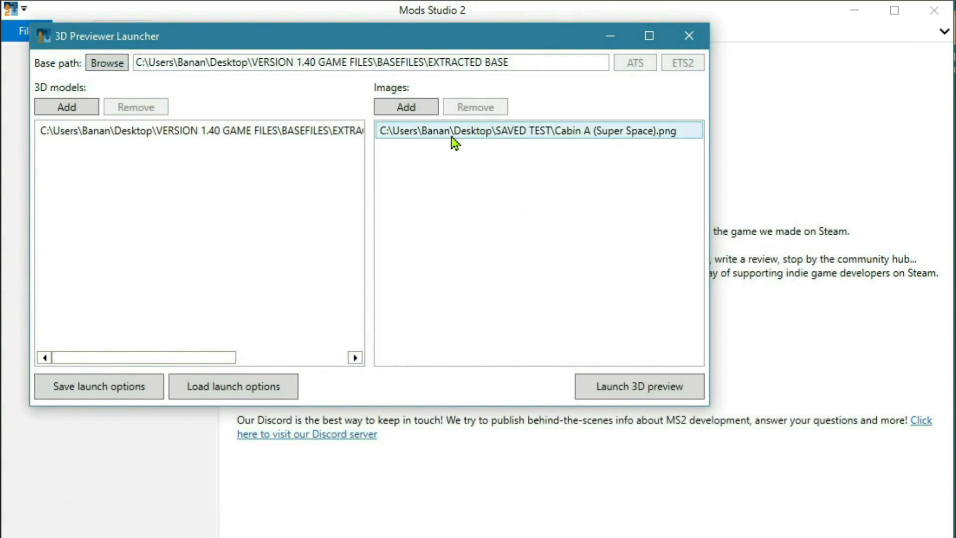
# Add STRIPE 2.png, STRIPE.png and TEXT.png from the SAVED TEST folder to the launcher's images, in that order
pyautogui.click(428, 109)
pyautogui.click(354, 243)
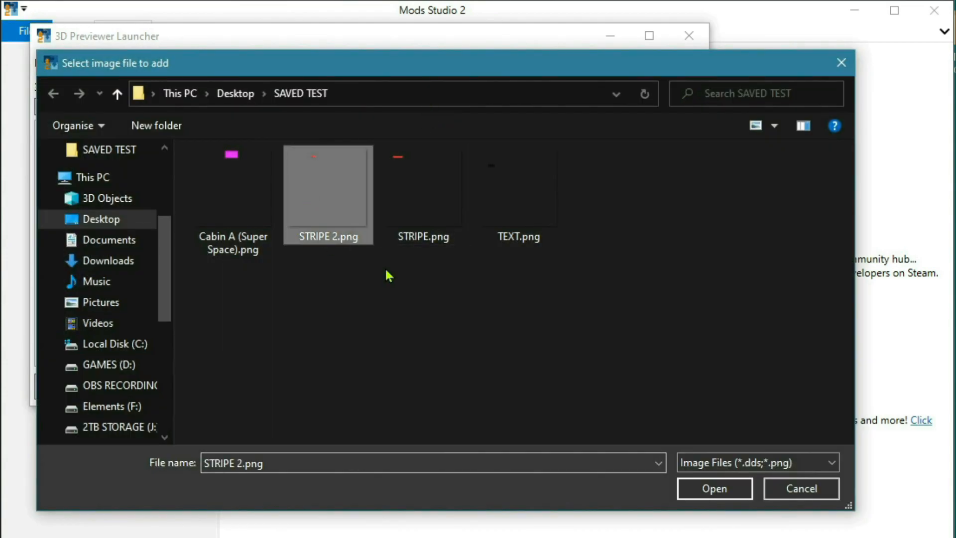
pyautogui.click(703, 488)
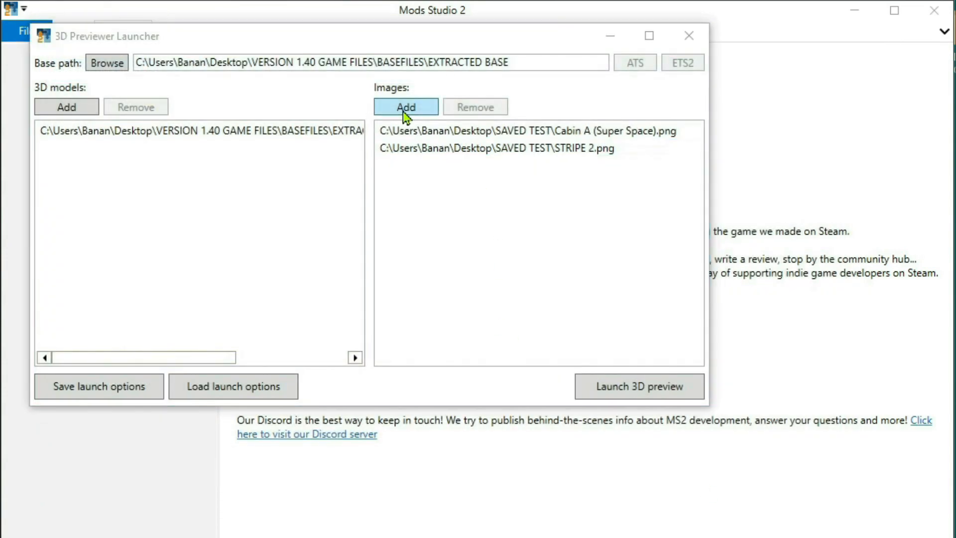
pyautogui.click(406, 110)
pyautogui.click(439, 218)
pyautogui.click(733, 487)
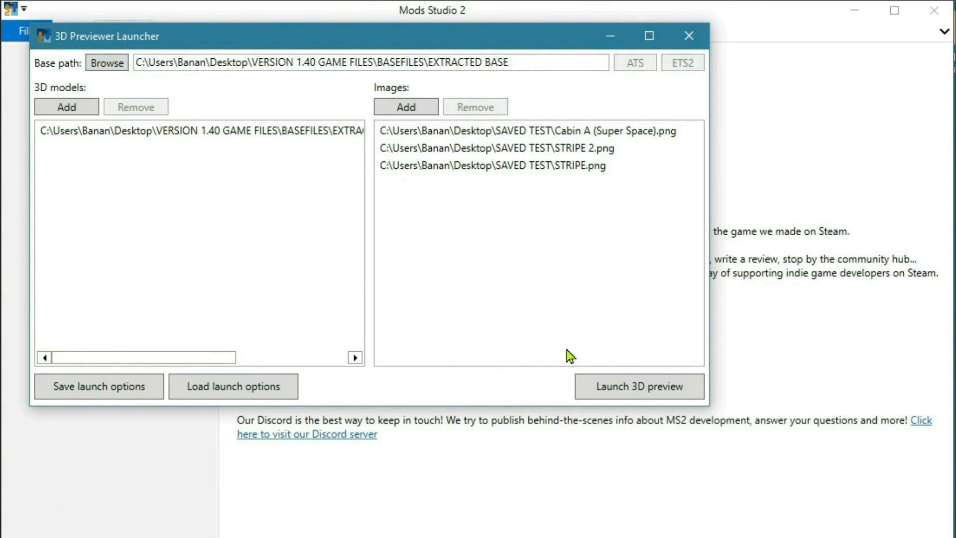
pyautogui.click(423, 112)
pyautogui.click(493, 184)
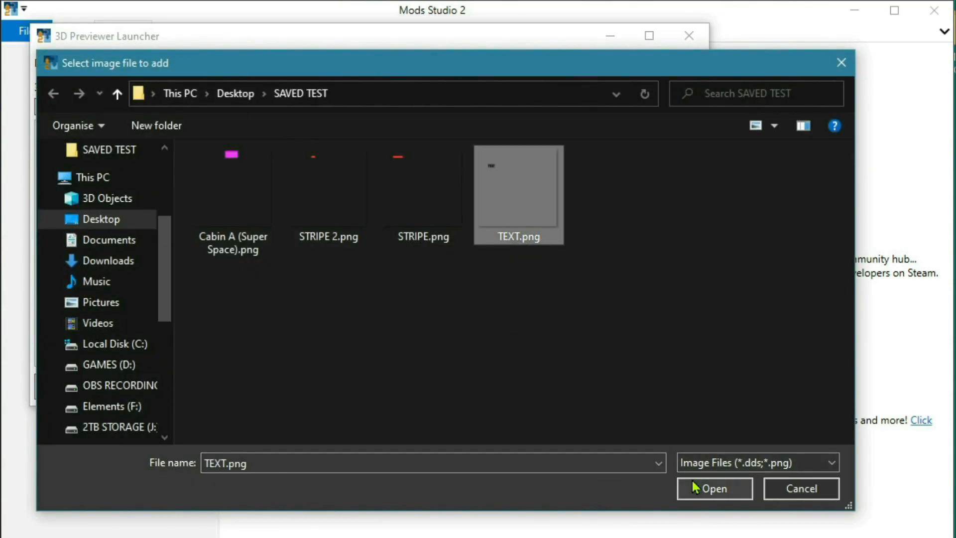
pyautogui.click(695, 486)
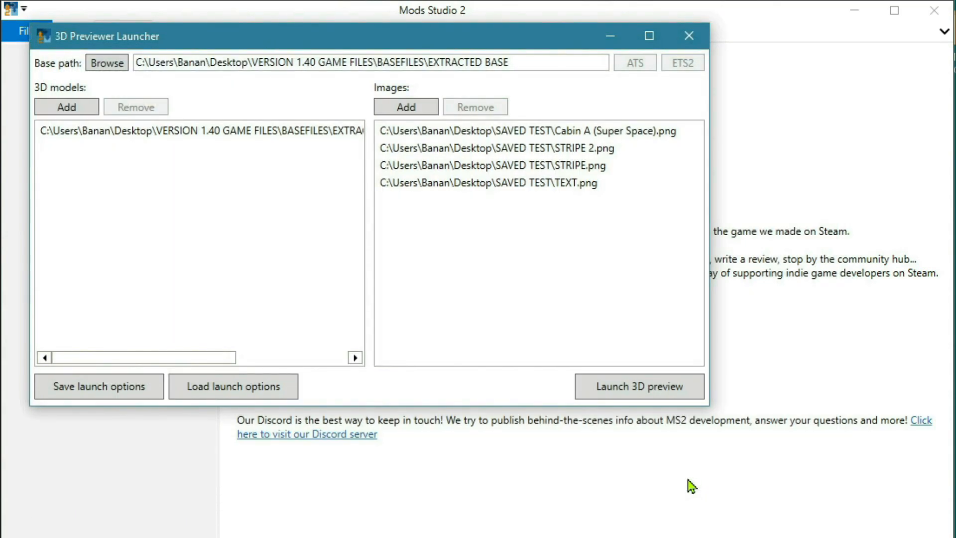
# Launch the 3D preview, maximize its window and inspect the skin layers on the side of the DAF XF cabin
pyautogui.click(665, 392)
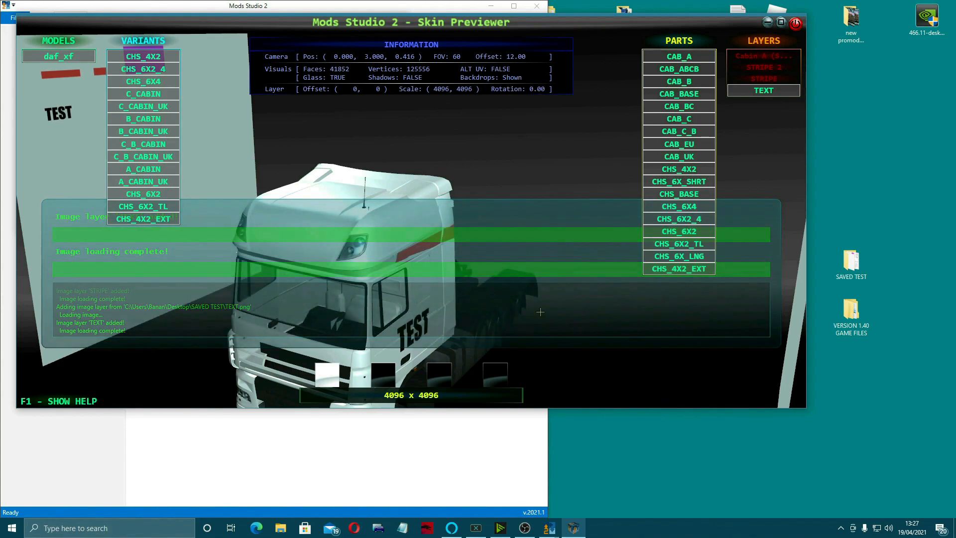
pyautogui.click(781, 24)
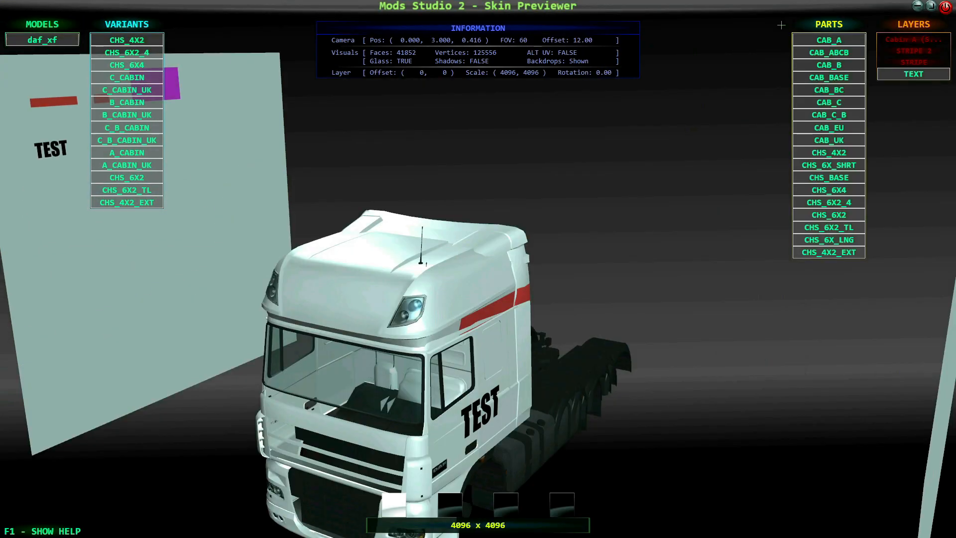
pyautogui.moveTo(667, 465); pyautogui.dragTo(411, 211)
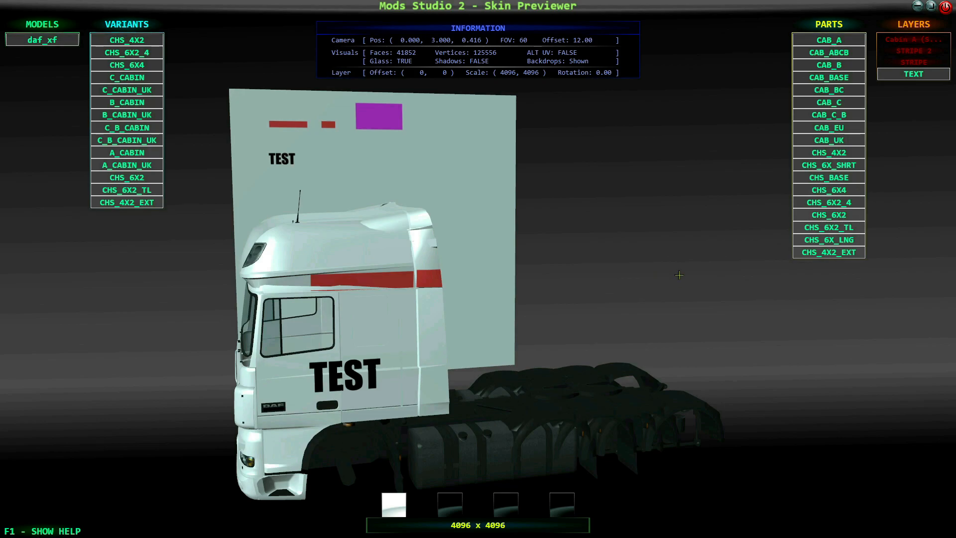
pyautogui.click(819, 215)
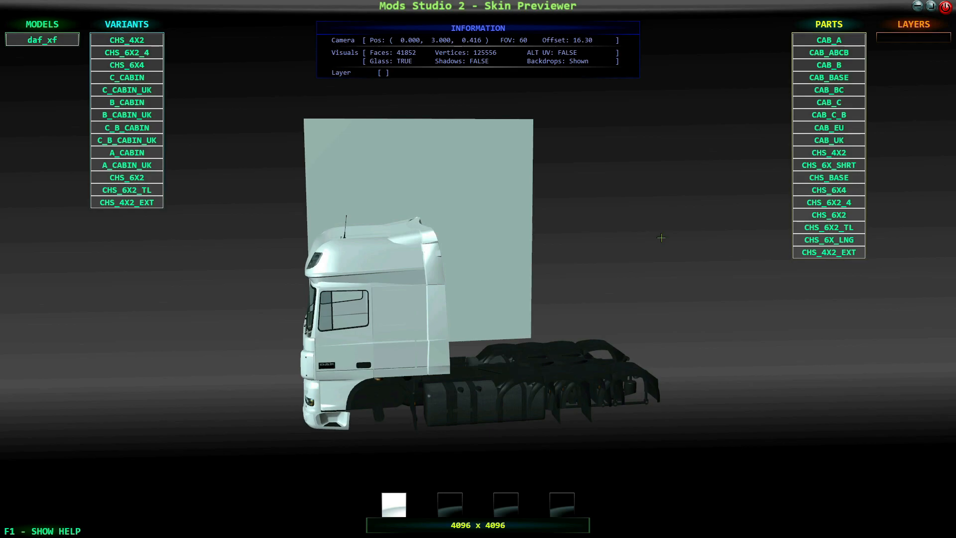
# Close the Skin Previewer, the 3D Previewer Launcher and Mods Studio 2
pyautogui.click(946, 8)
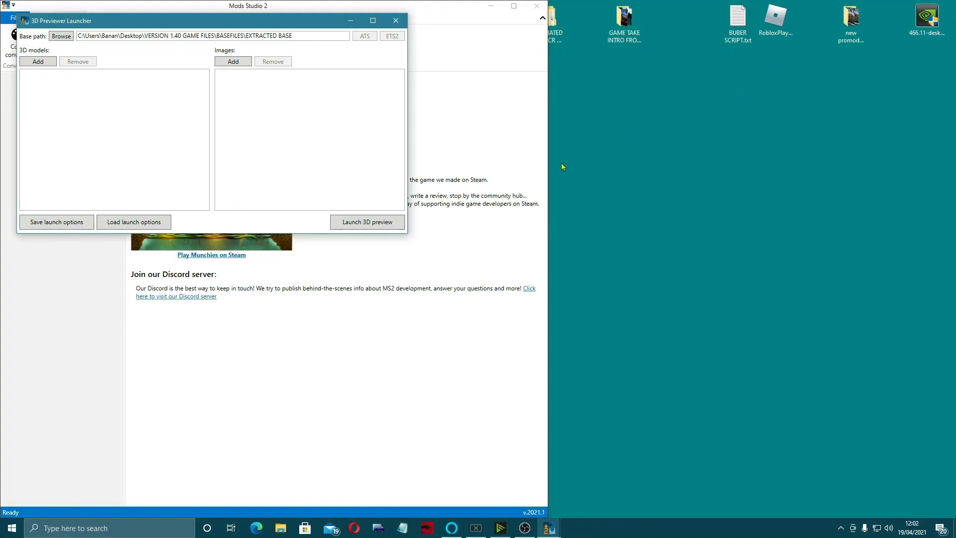
pyautogui.click(396, 23)
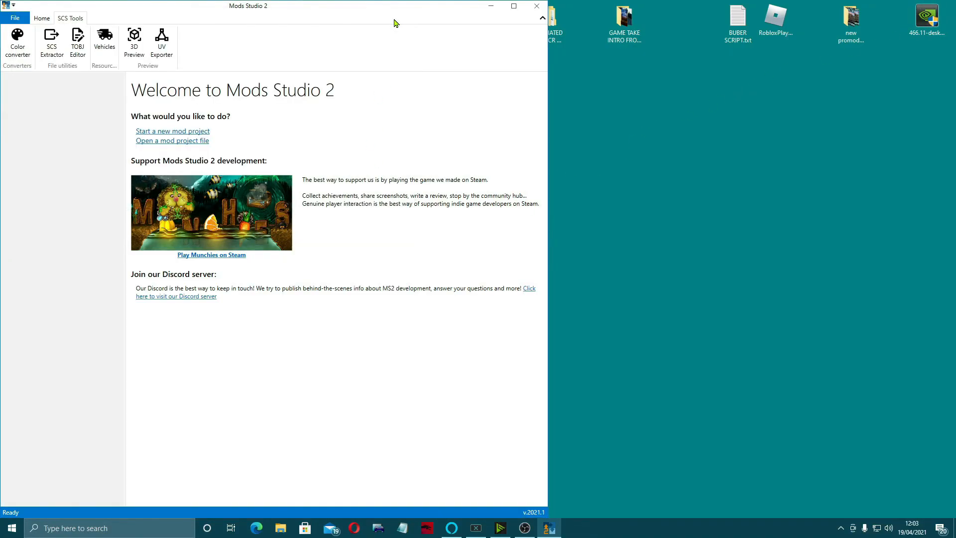
pyautogui.click(537, 7)
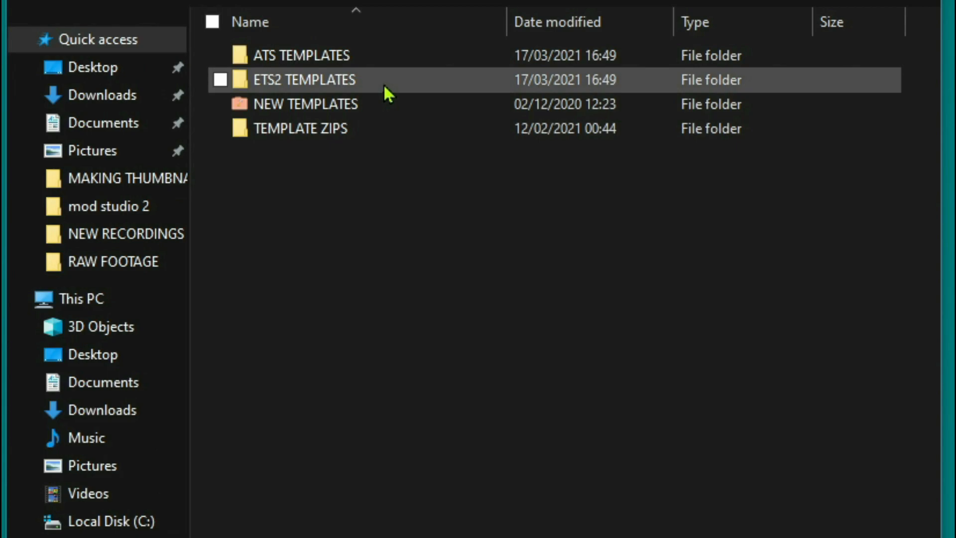
# Open Cabin A (Super Space).png from the DAF XF 105 folder in ETS2 TEMPLATES with paint.net
pyautogui.doubleClick(386, 83)
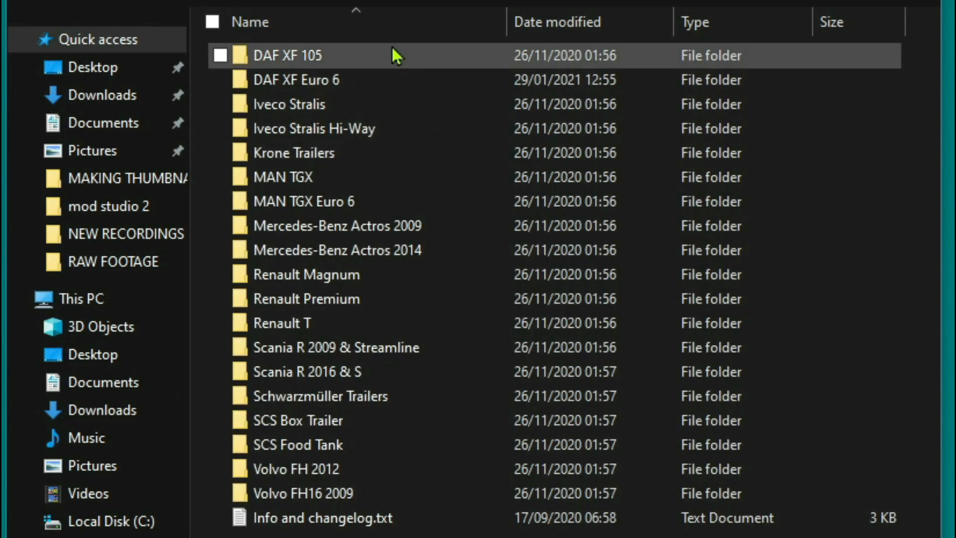
pyautogui.doubleClick(368, 52)
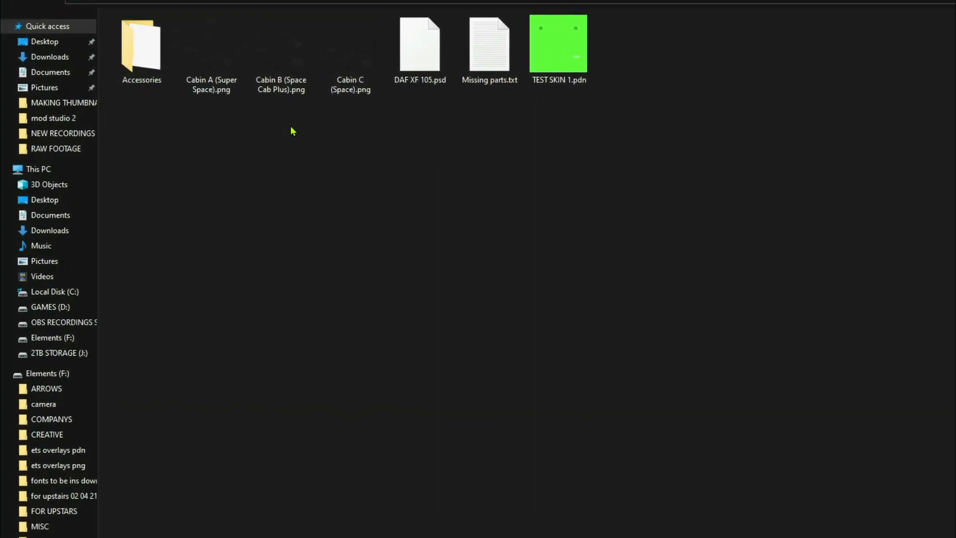
pyautogui.click(222, 60)
pyautogui.rightClick(222, 61)
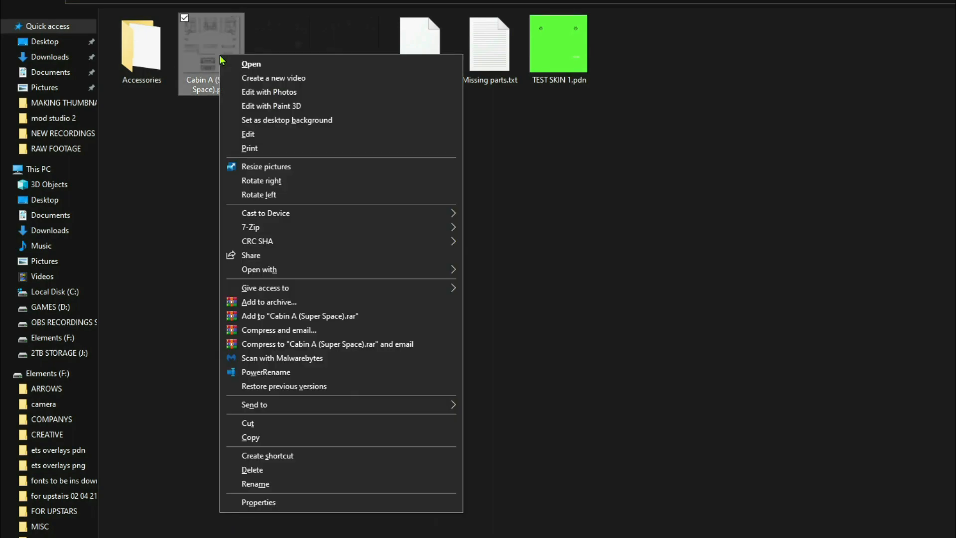
pyautogui.moveTo(377, 271)
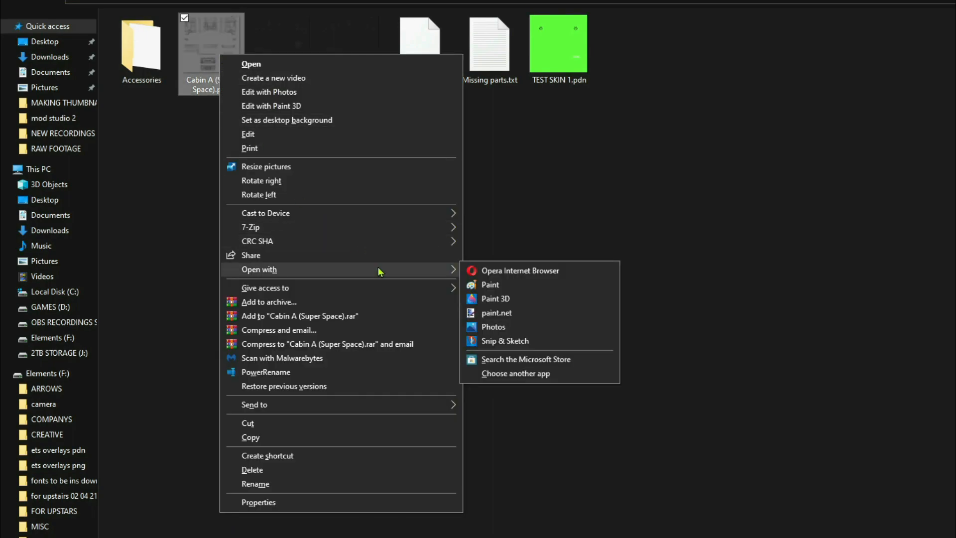
pyautogui.click(528, 312)
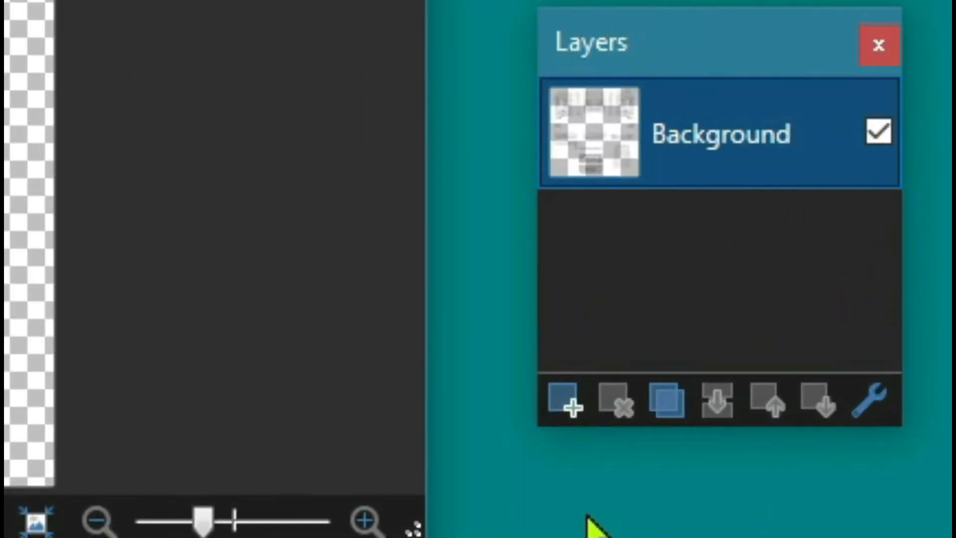
# Add a new layer above the cabin template's Background layer and name it VISION
pyautogui.click(567, 393)
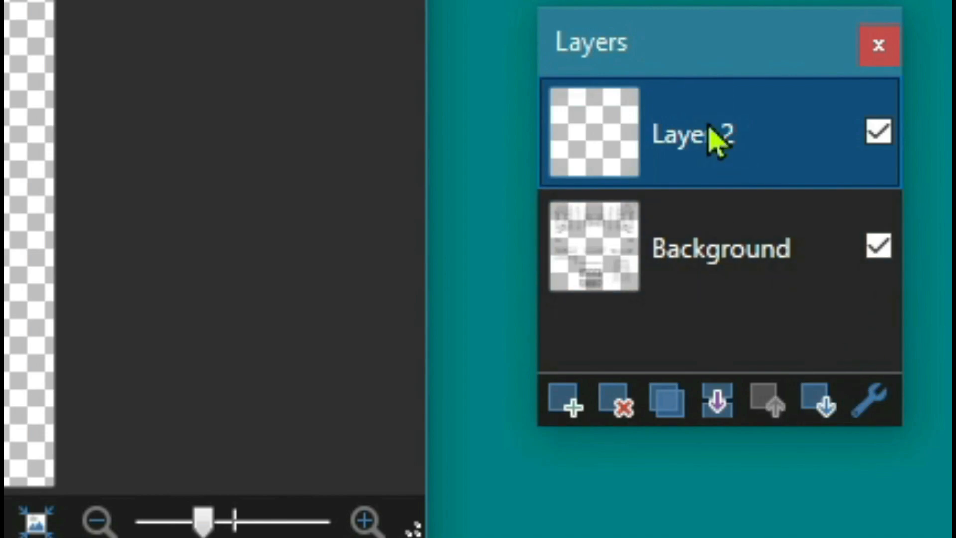
pyautogui.doubleClick(717, 140)
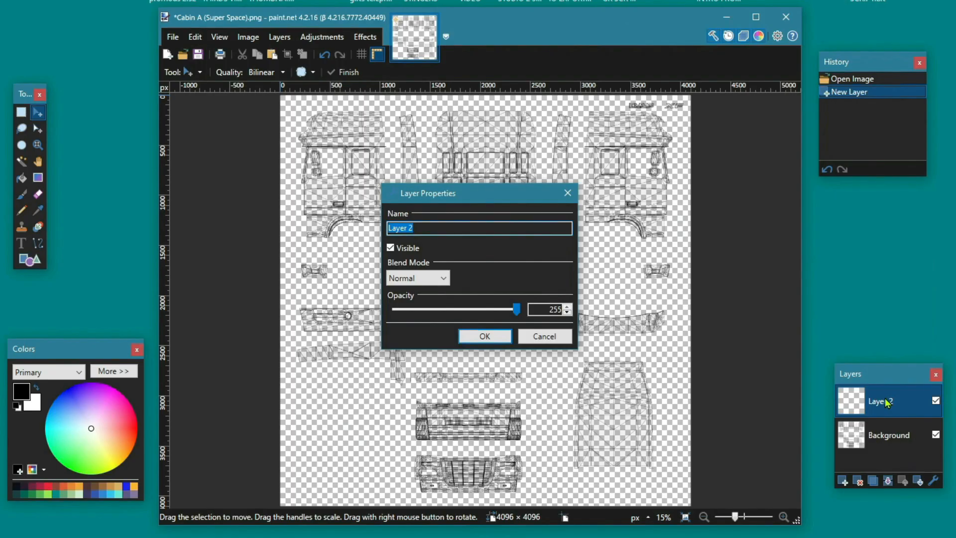
pyautogui.write('VISION')
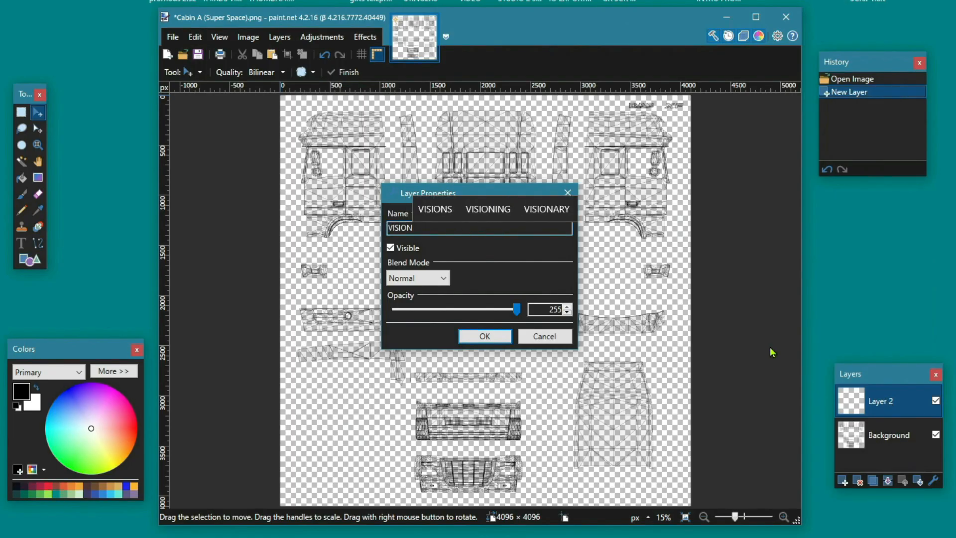
pyautogui.click(494, 342)
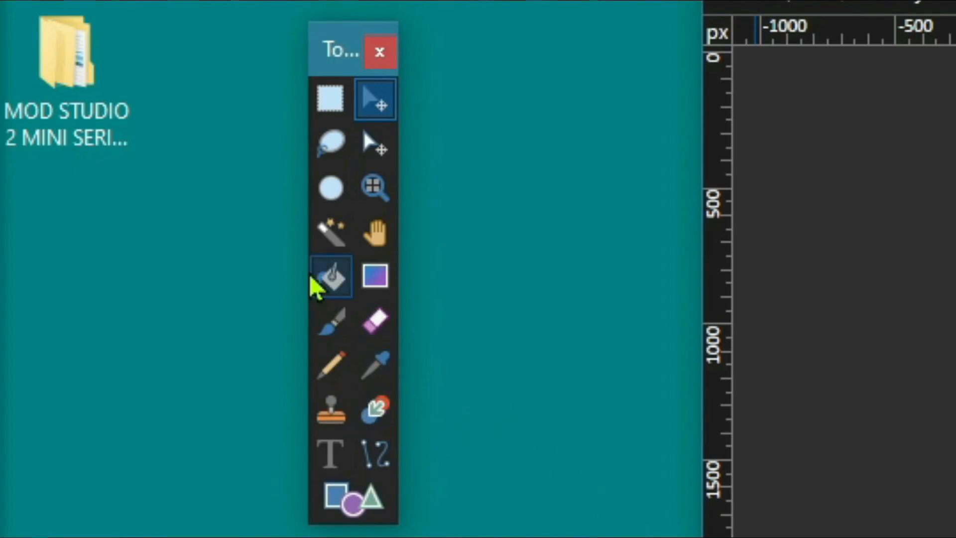
# Fill the VISION layer with solid white using the Paint Bucket and move it beneath the Background layer
pyautogui.click(328, 275)
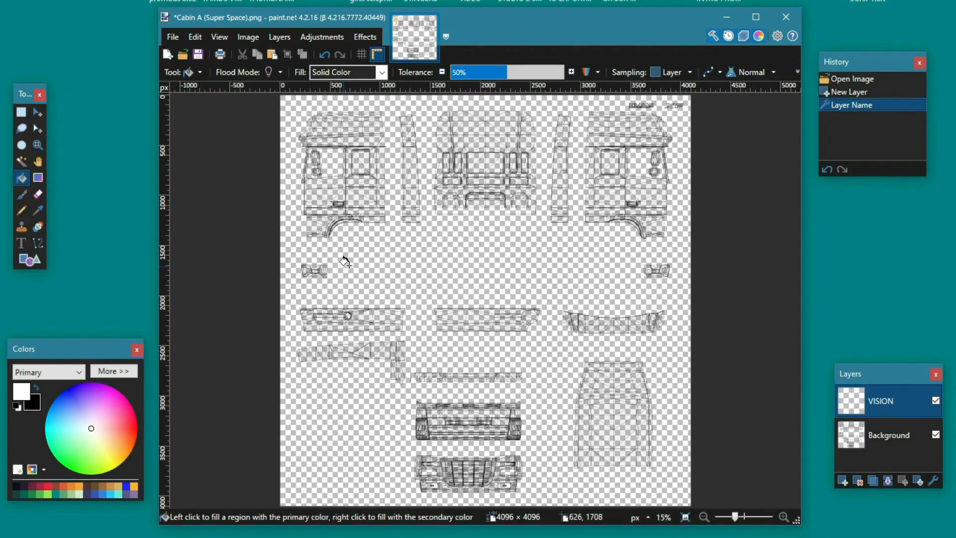
pyautogui.click(420, 256)
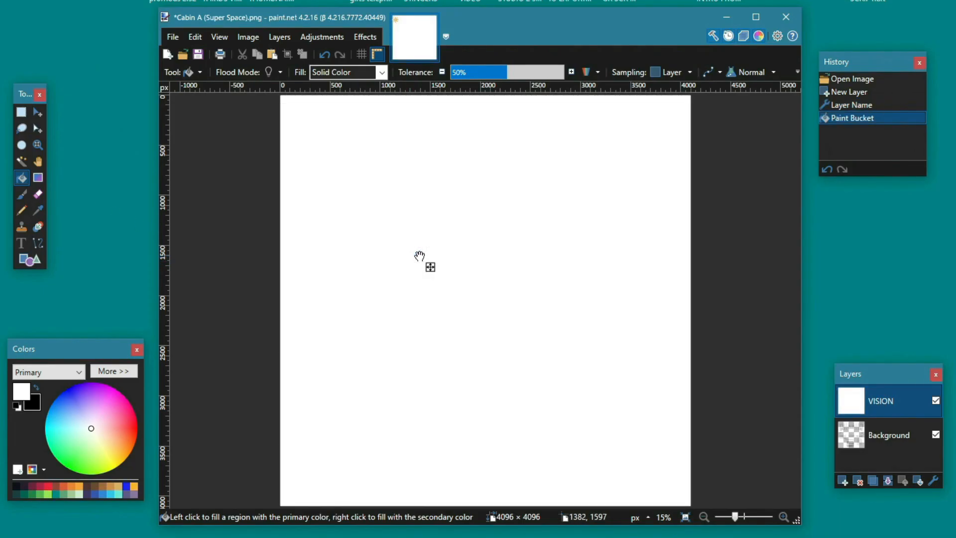
pyautogui.moveTo(905, 406); pyautogui.dragTo(893, 460)
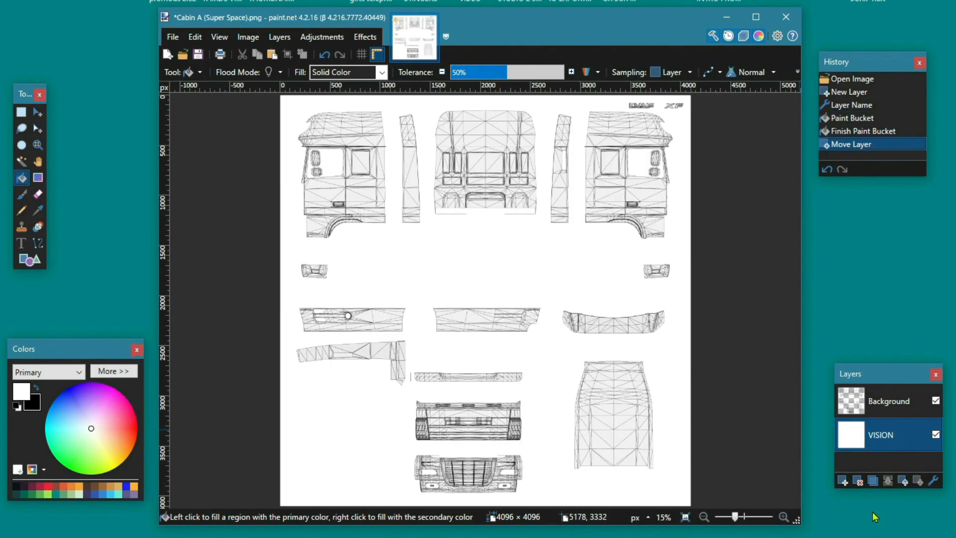
# Add a new layer above the Background layer, filled with solid bright green, and hide it
pyautogui.click(841, 481)
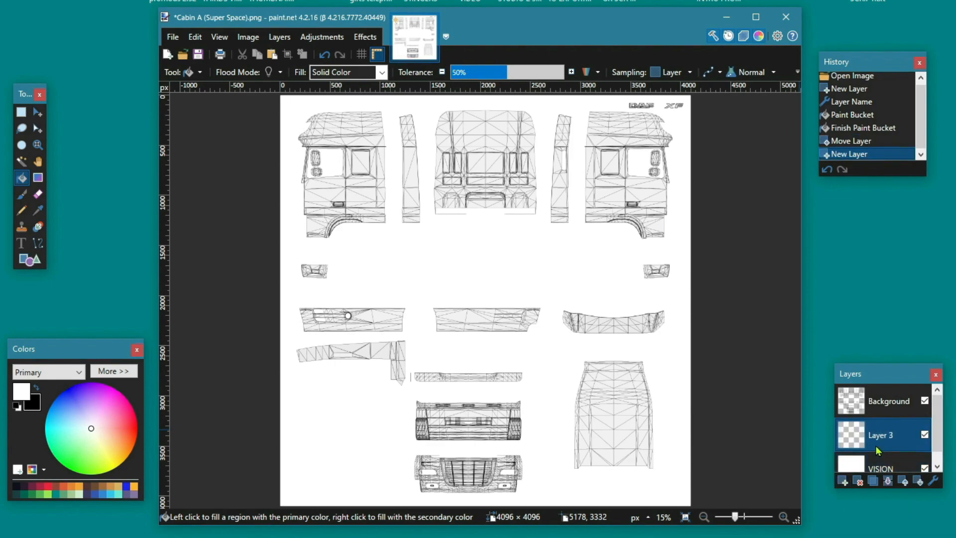
pyautogui.moveTo(881, 445); pyautogui.dragTo(882, 405)
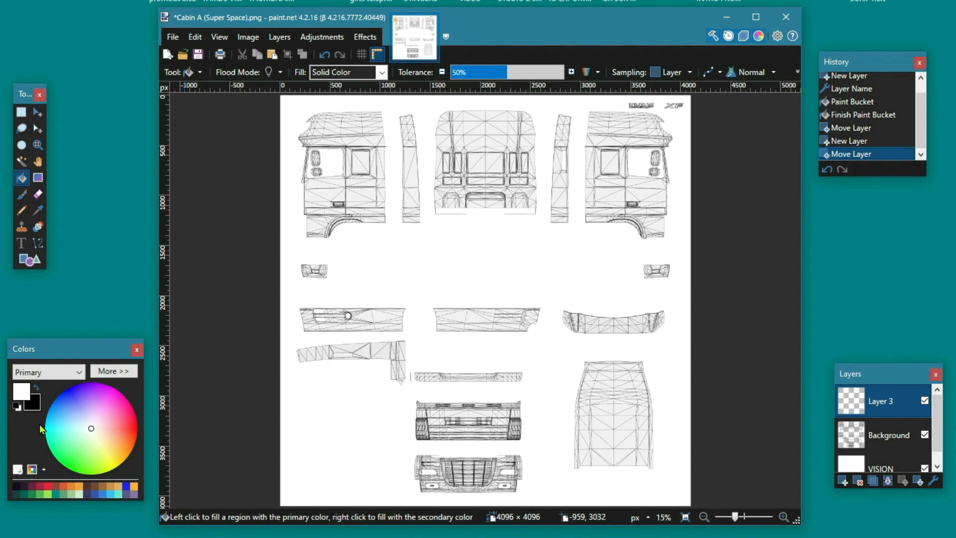
pyautogui.click(64, 459)
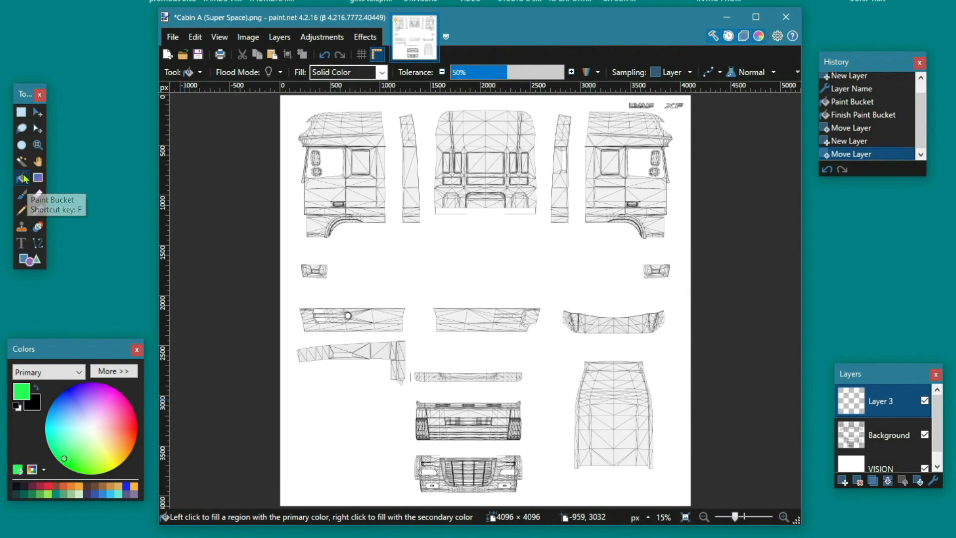
pyautogui.click(479, 236)
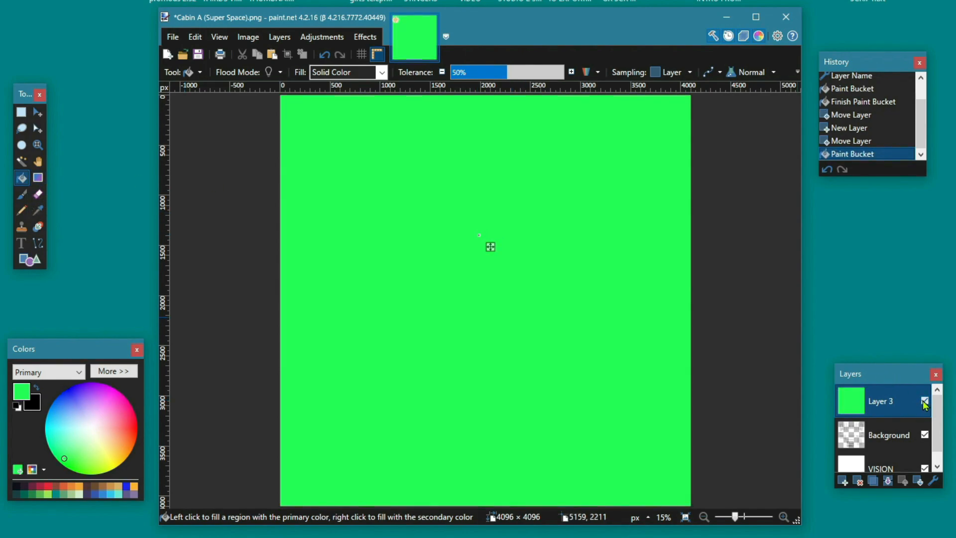
pyautogui.click(923, 403)
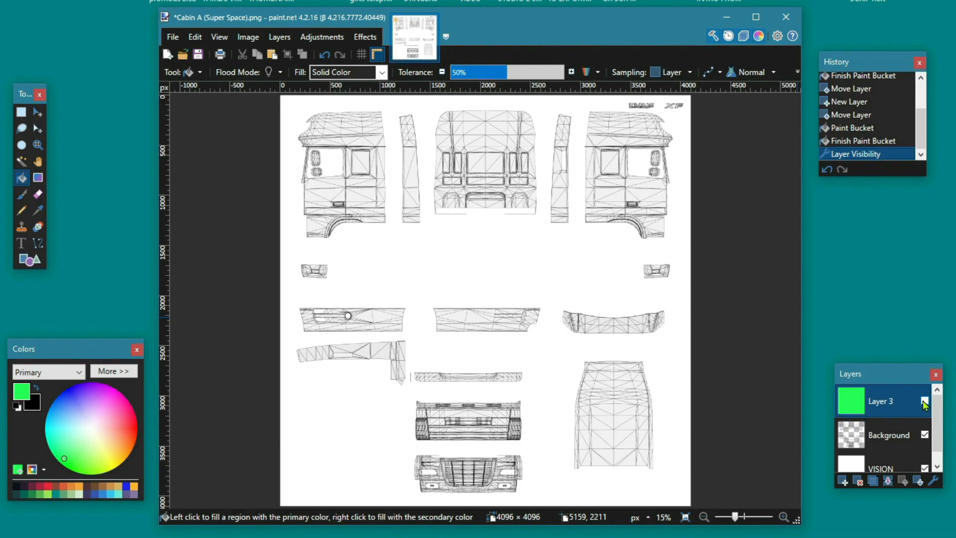
# Add a new layer above the green layer and name it TEXT
pyautogui.click(845, 482)
pyautogui.doubleClick(893, 403)
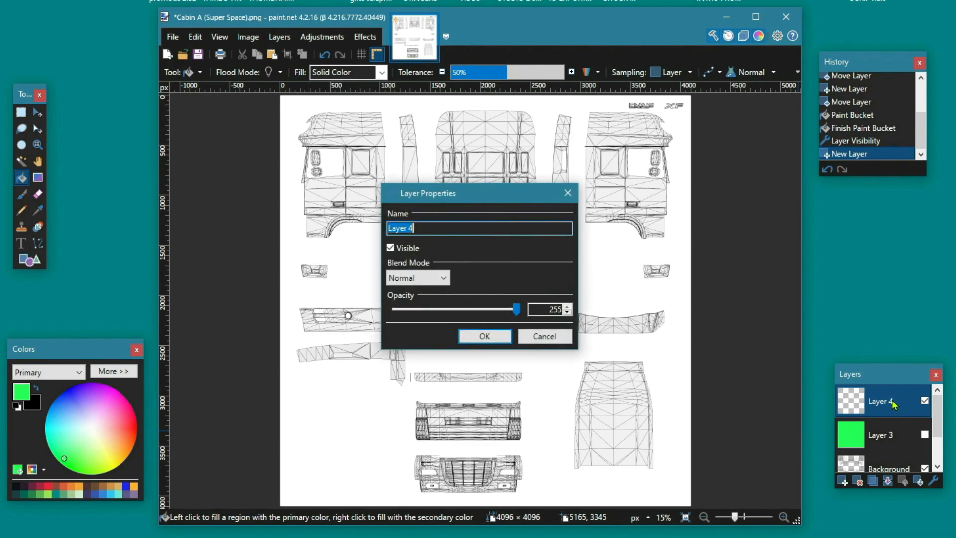
pyautogui.write('TEXT')
pyautogui.click(465, 335)
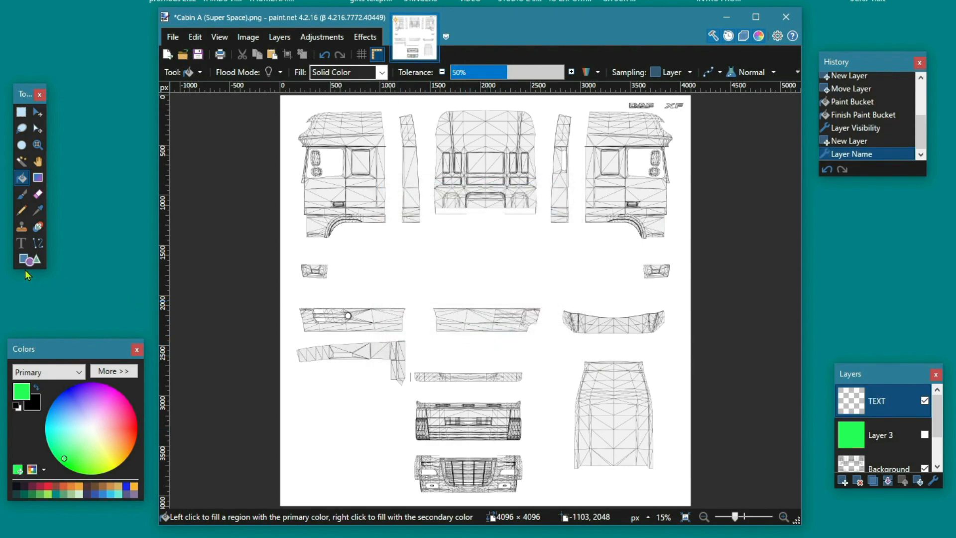
# Write TEST in black Impact at size 144 on the TEXT layer, below the first cabin side panel
pyautogui.click(21, 244)
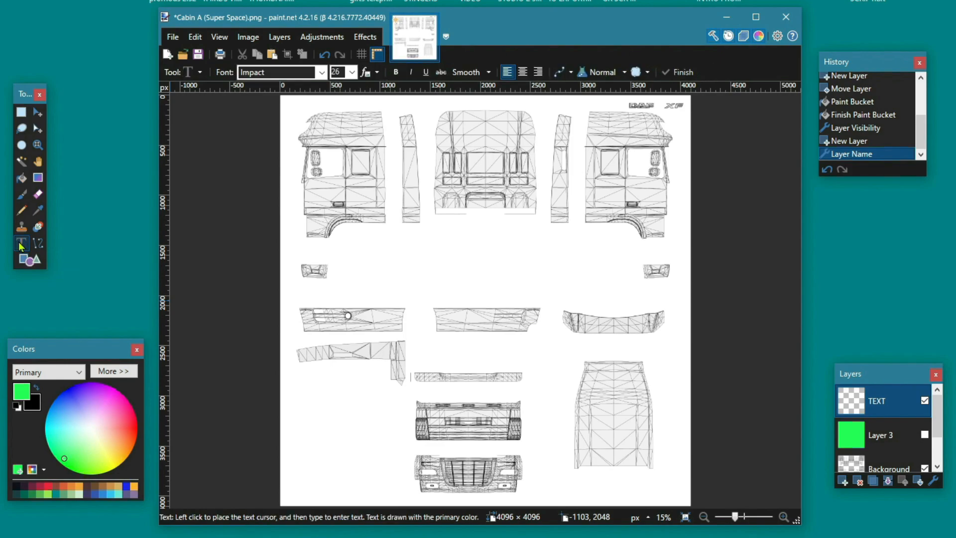
pyautogui.click(35, 390)
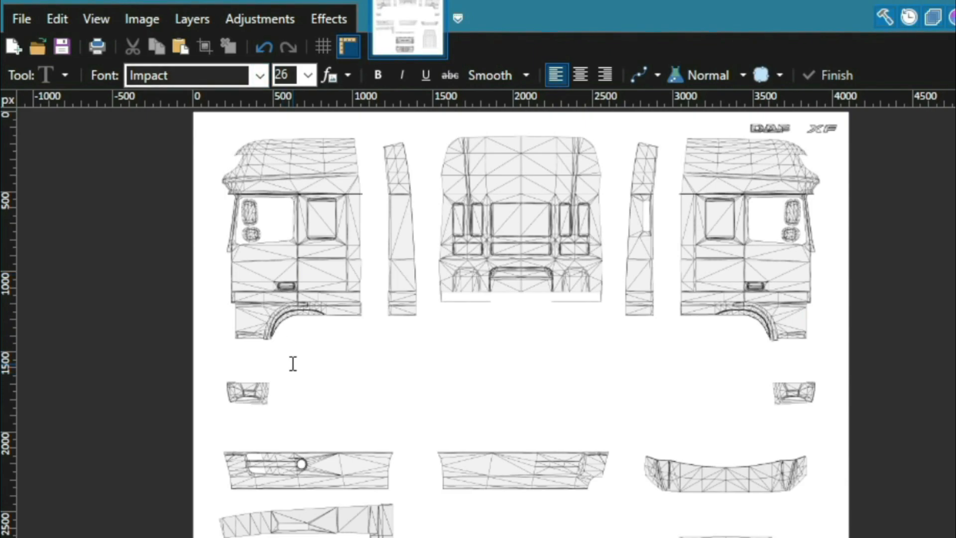
pyautogui.click(292, 363)
pyautogui.click(308, 75)
pyautogui.click(294, 346)
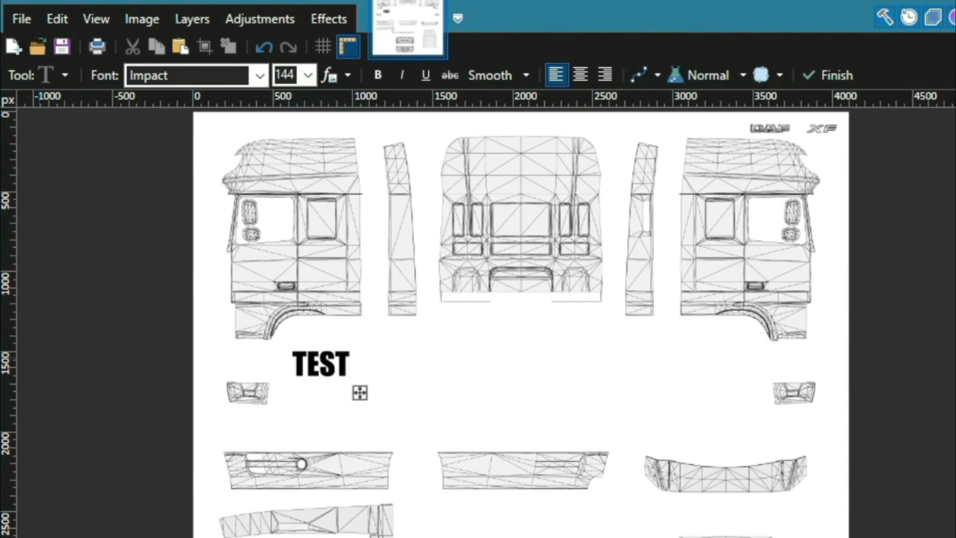
# Move the TEST text up onto the door of the first cabin side panel and deselect it
pyautogui.press('m')
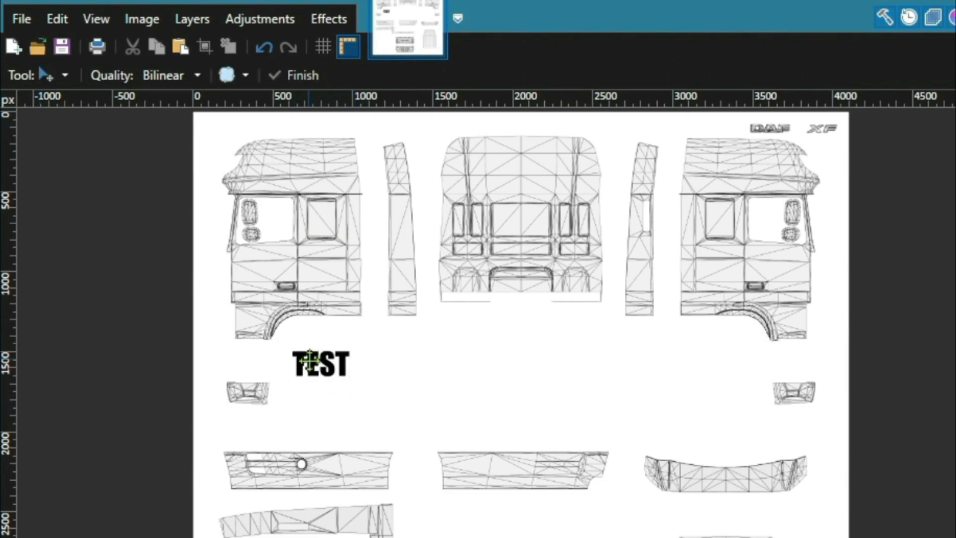
pyautogui.moveTo(313, 367)
pyautogui.mouseDown()
pyautogui.moveTo(311, 319)
pyautogui.moveTo(293, 272)
pyautogui.mouseUp()
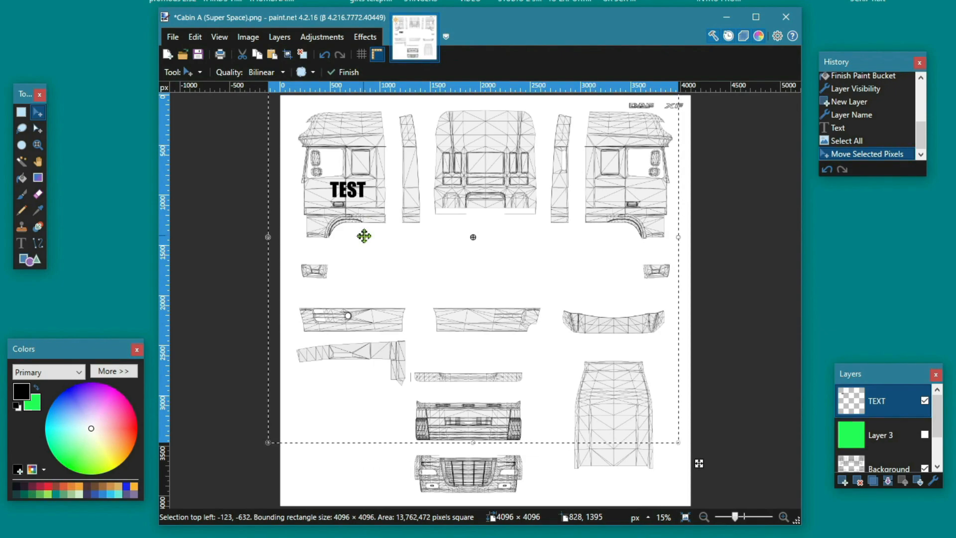
pyautogui.hotkey('ctrl', 'd')
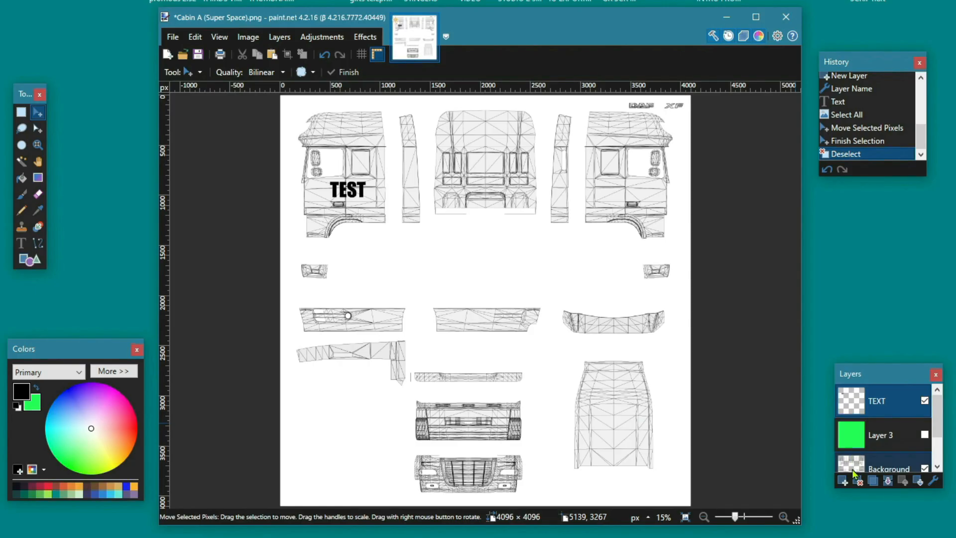
# Add a new layer above the TEXT layer and name it STRIPE
pyautogui.click(841, 480)
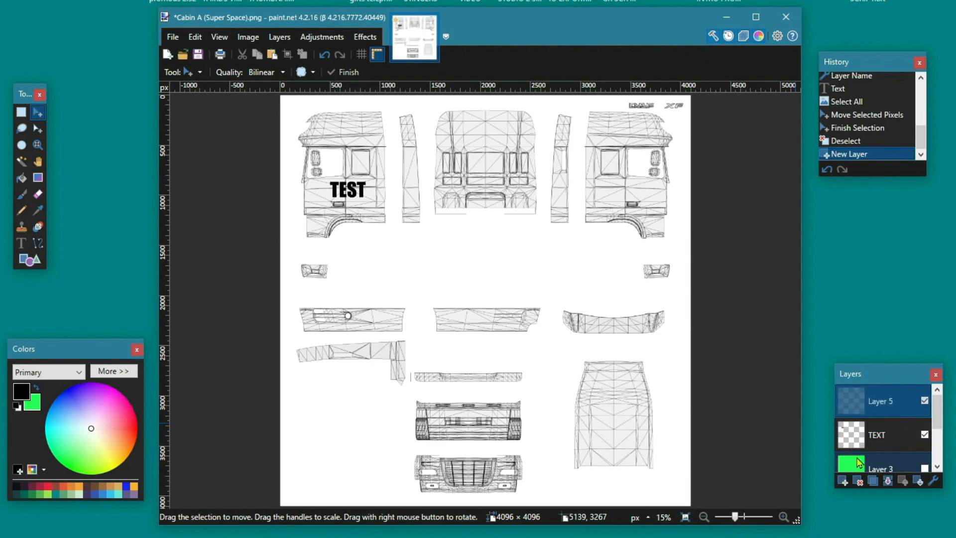
pyautogui.doubleClick(879, 398)
pyautogui.write('STRIPE')
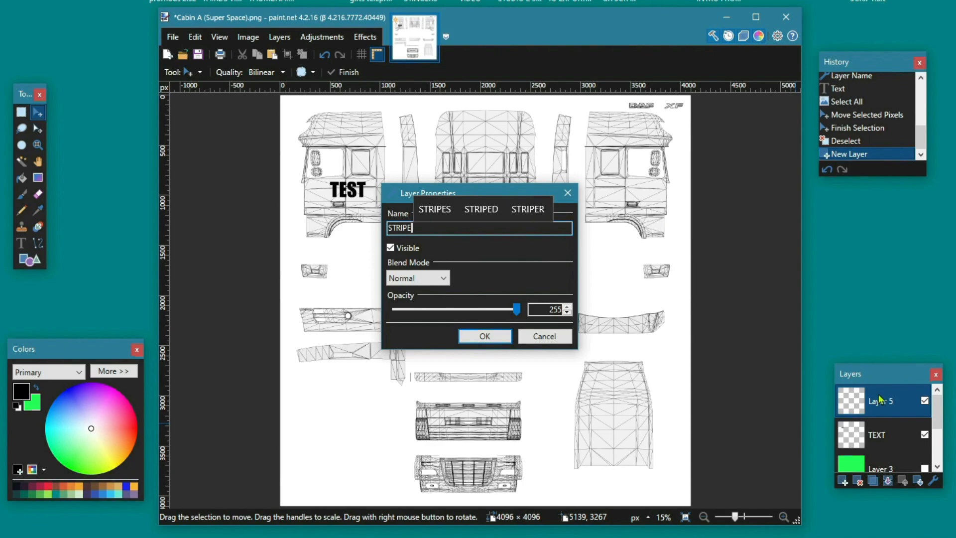
pyautogui.click(493, 335)
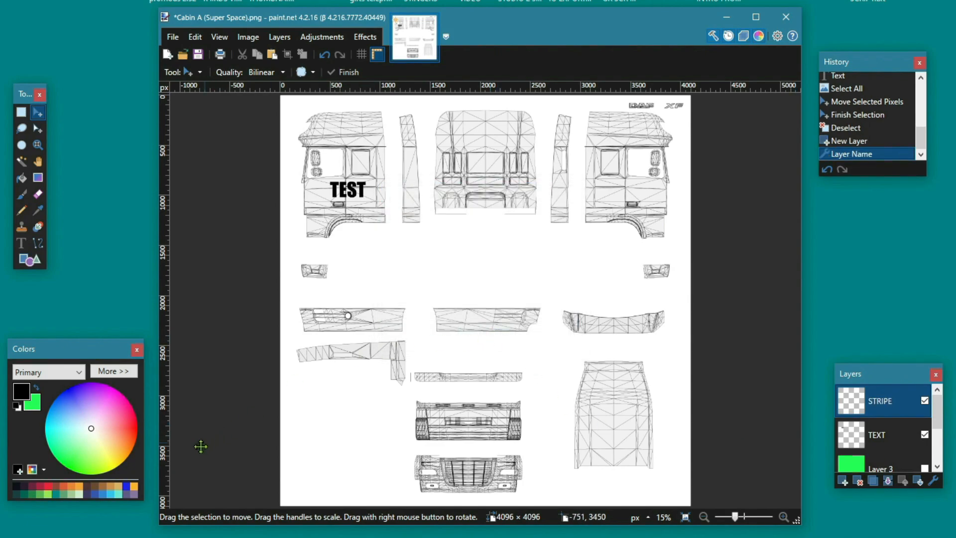
# Fill a thin red rectangular stripe above the side window, extending across the adjacent narrow panel, and clear the selection
pyautogui.click(128, 429)
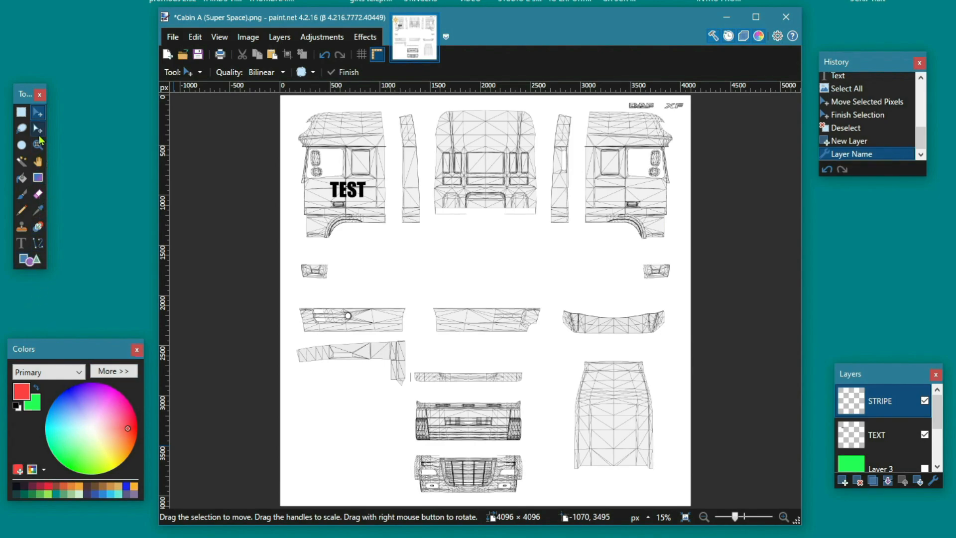
pyautogui.click(24, 115)
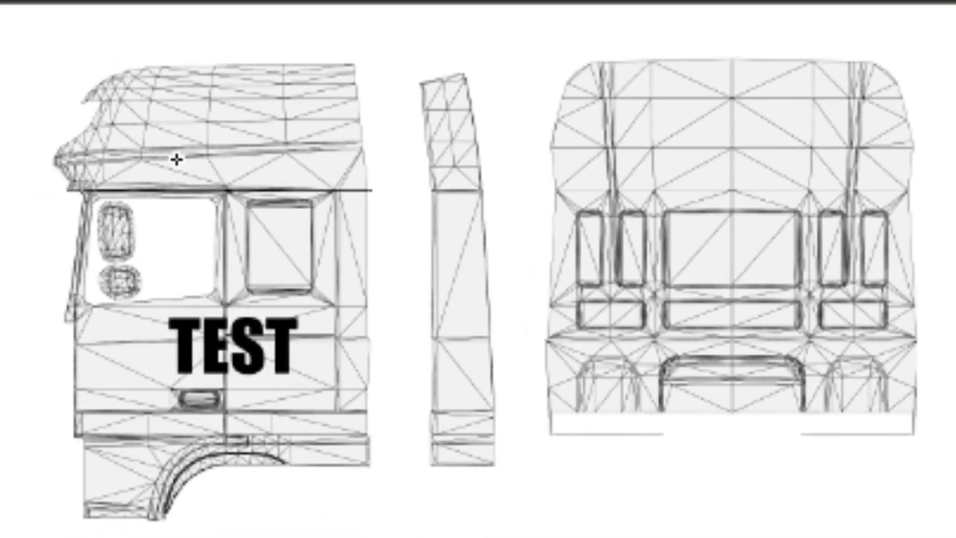
pyautogui.moveTo(177, 157); pyautogui.dragTo(472, 190)
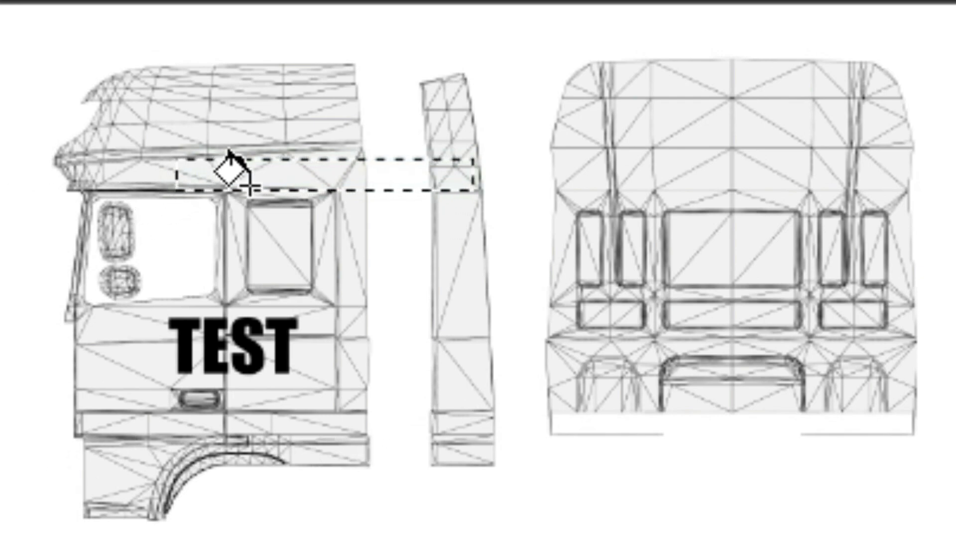
pyautogui.click(272, 172)
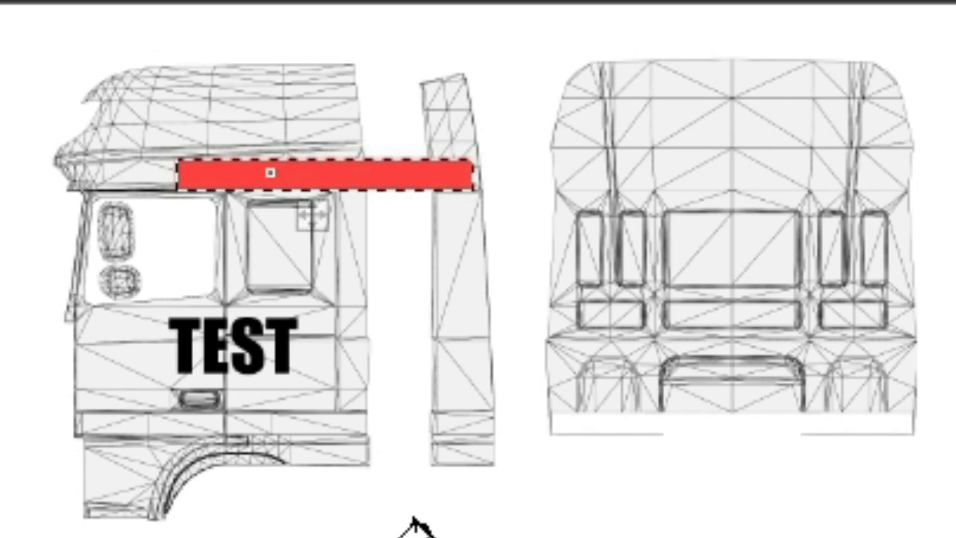
pyautogui.hotkey('ctrl', 'shift', 'a')
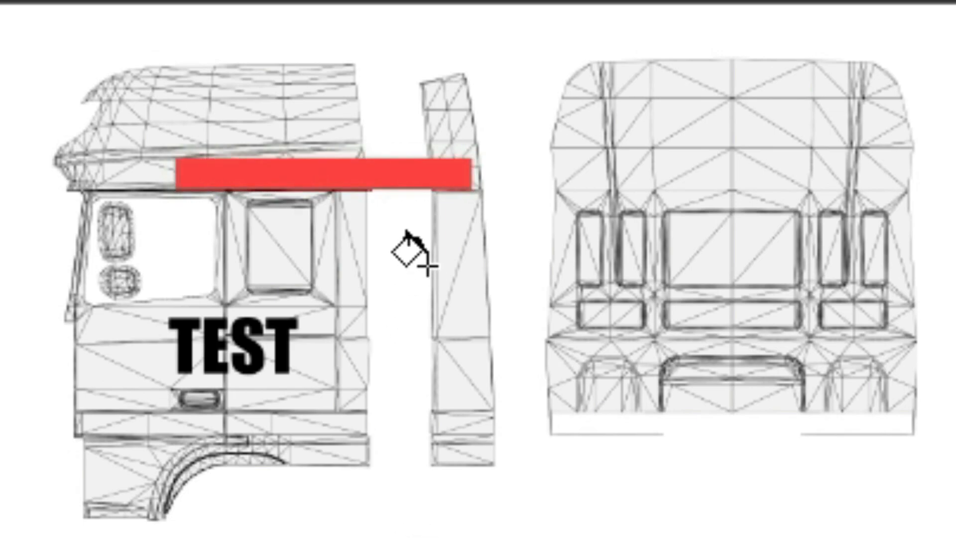
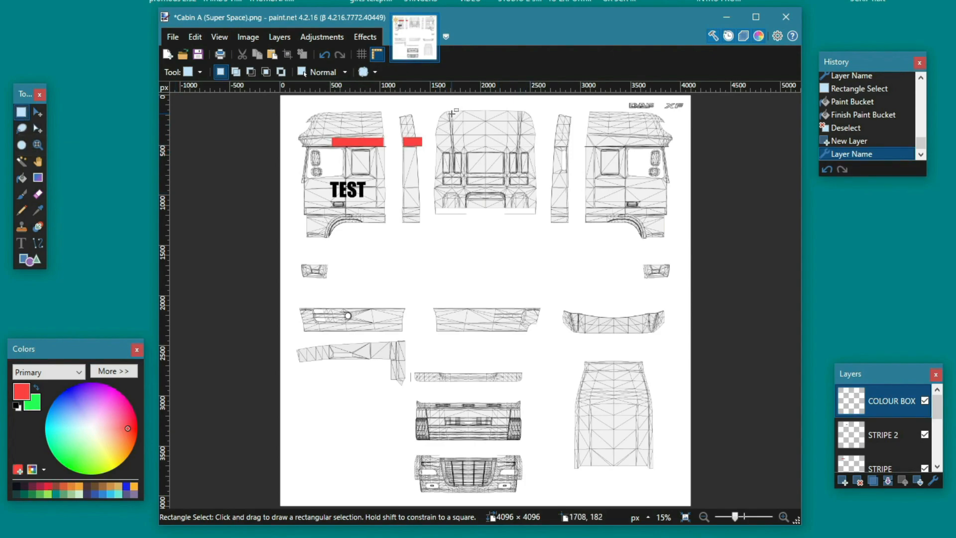
# Fill a magenta box about 667 × 366 px on the upper part of the central cabin panel on the COLOUR BOX layer, and deselect
pyautogui.moveTo(452, 114); pyautogui.dragTo(518, 148)
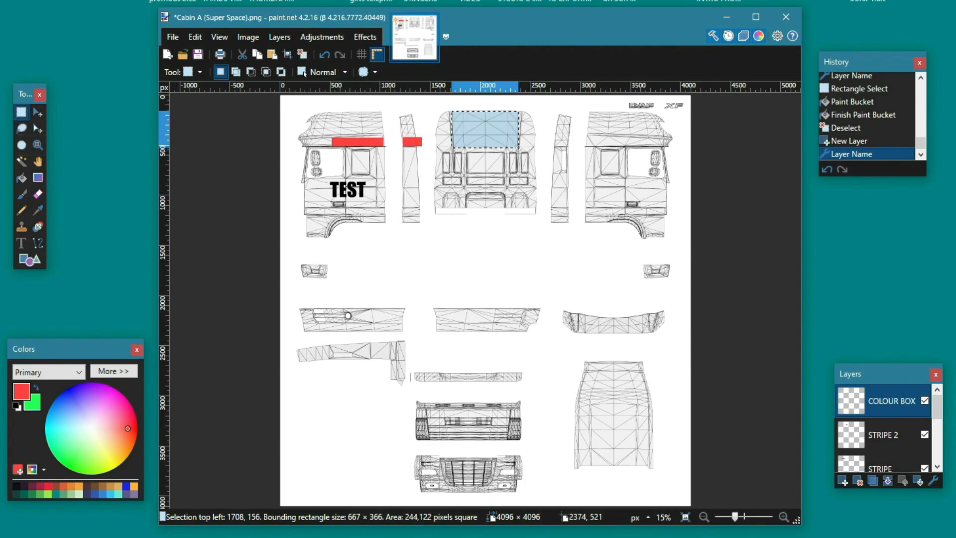
pyautogui.click(109, 395)
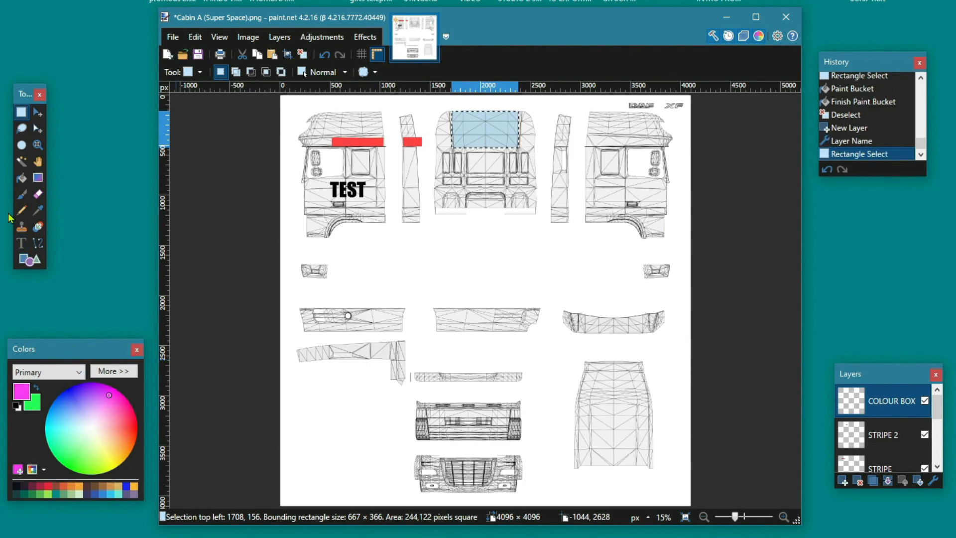
pyautogui.click(21, 177)
pyautogui.click(486, 132)
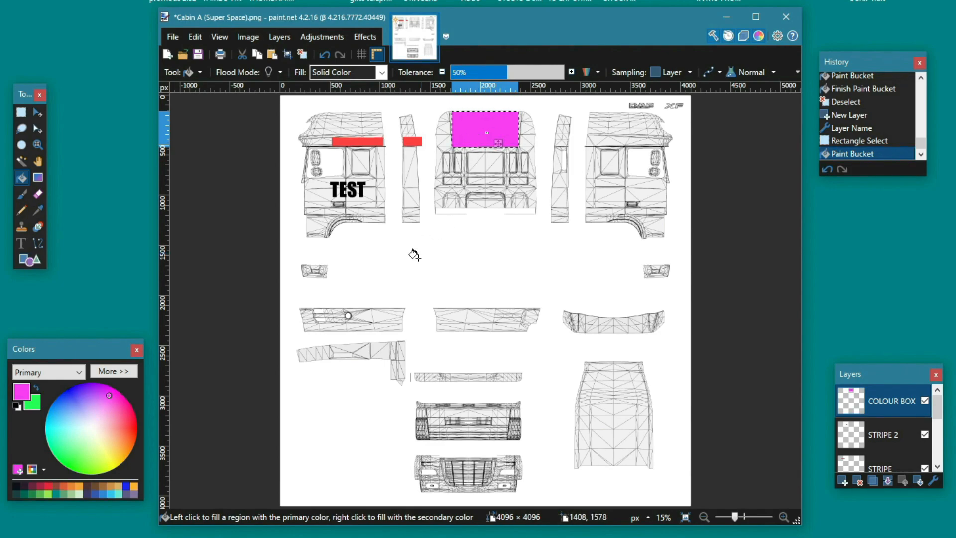
pyautogui.hotkey('ctrl', 'd')
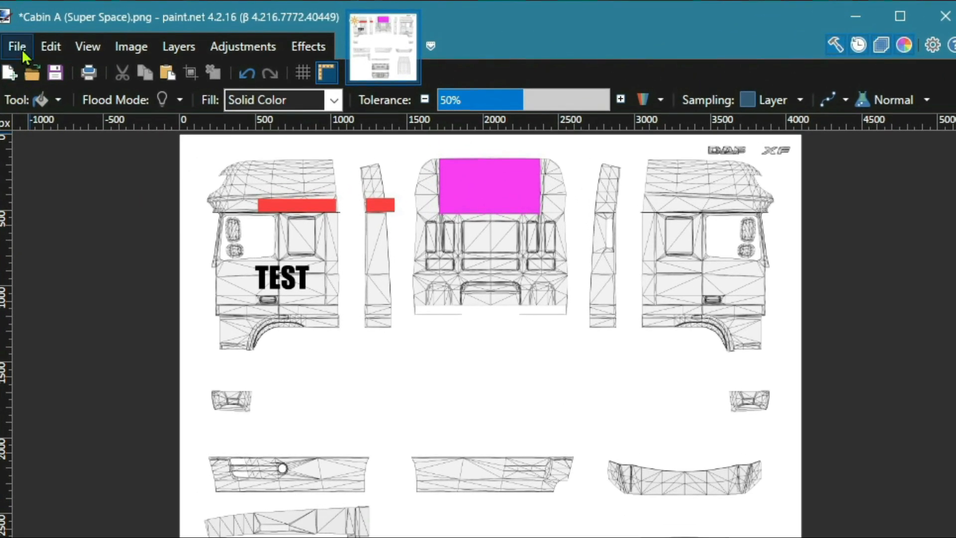
# Save a copy of the layered template to the Desktop as Cabin A (Super Space).pdn in paint.net format
pyautogui.click(17, 47)
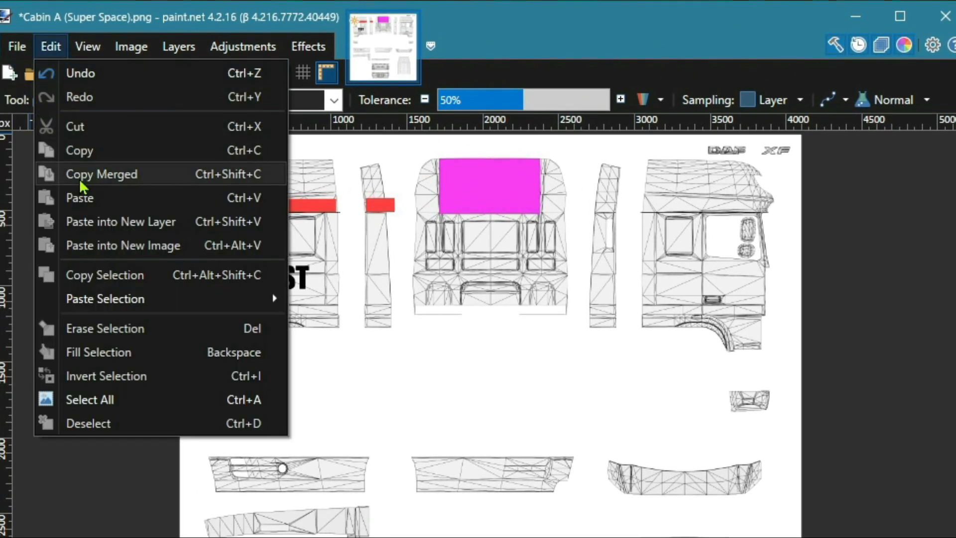
pyautogui.click(25, 47)
pyautogui.click(25, 45)
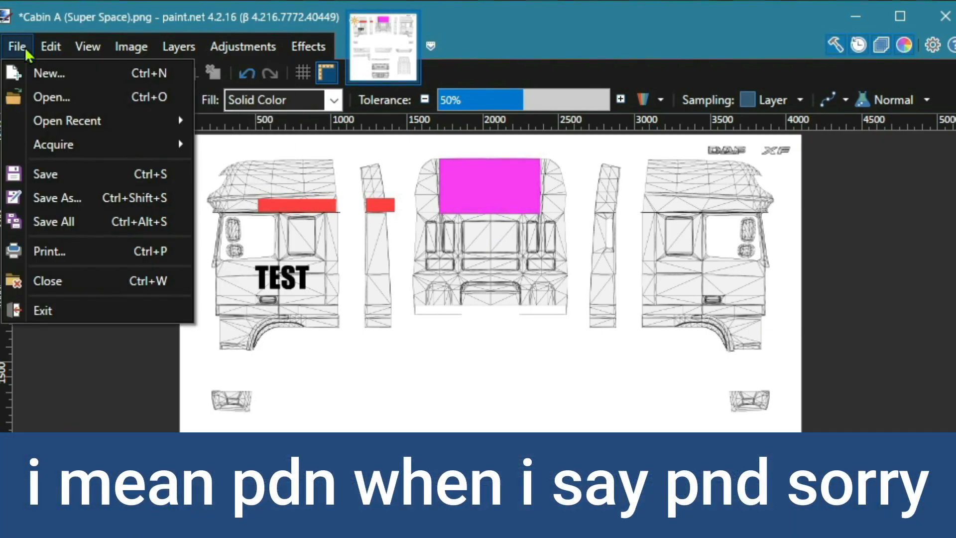
pyautogui.click(74, 198)
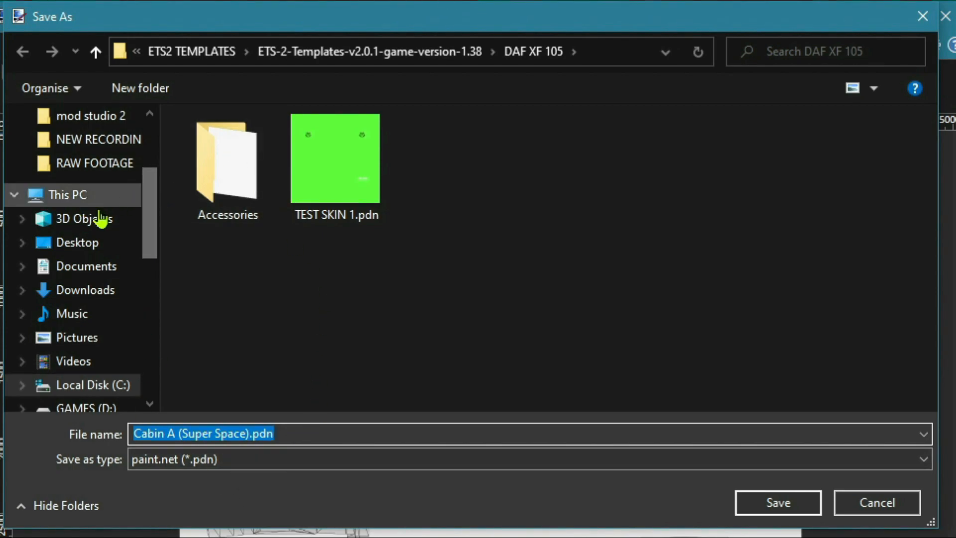
pyautogui.click(101, 247)
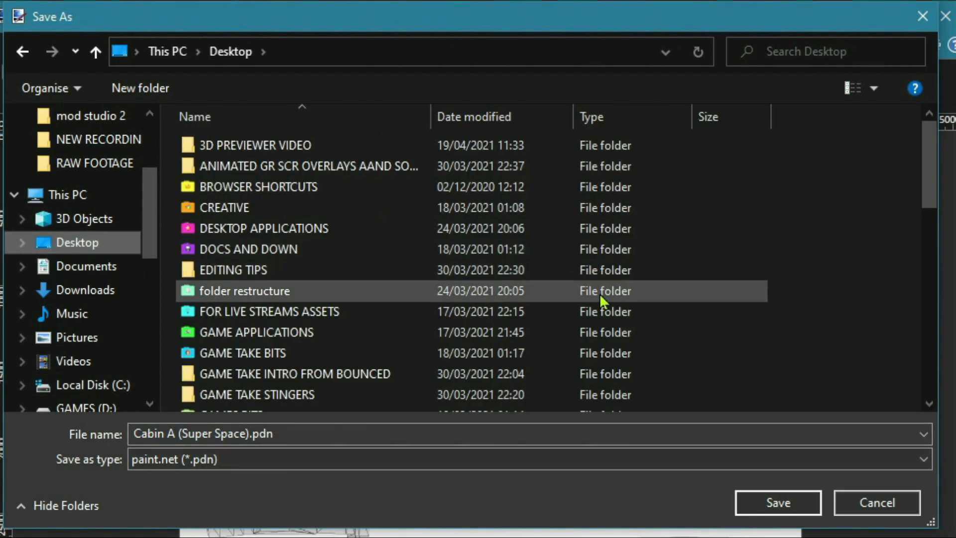
pyautogui.click(769, 503)
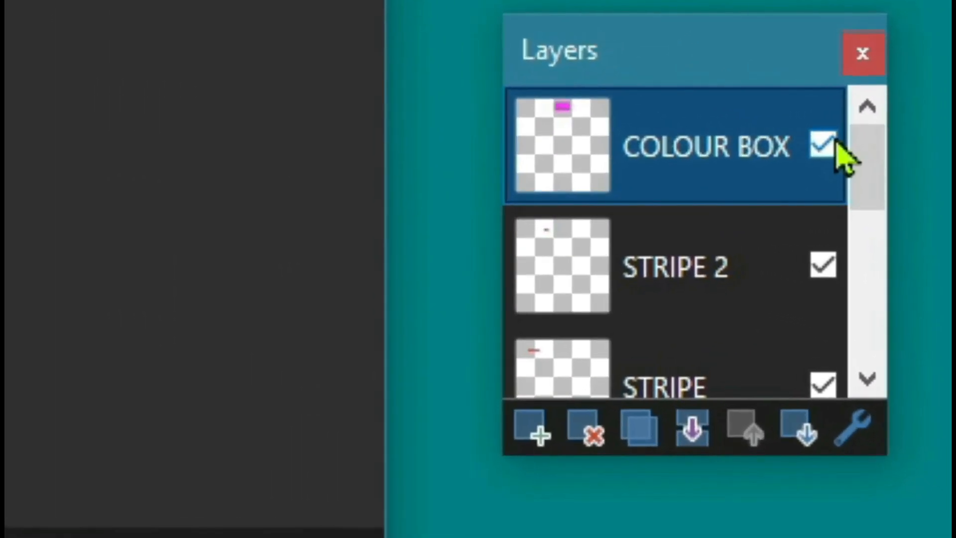
# Hide the STRIPE 2, STRIPE, TEXT, Background and VISION layers so that only the COLOUR BOX layer stays visible
pyautogui.click(925, 401)
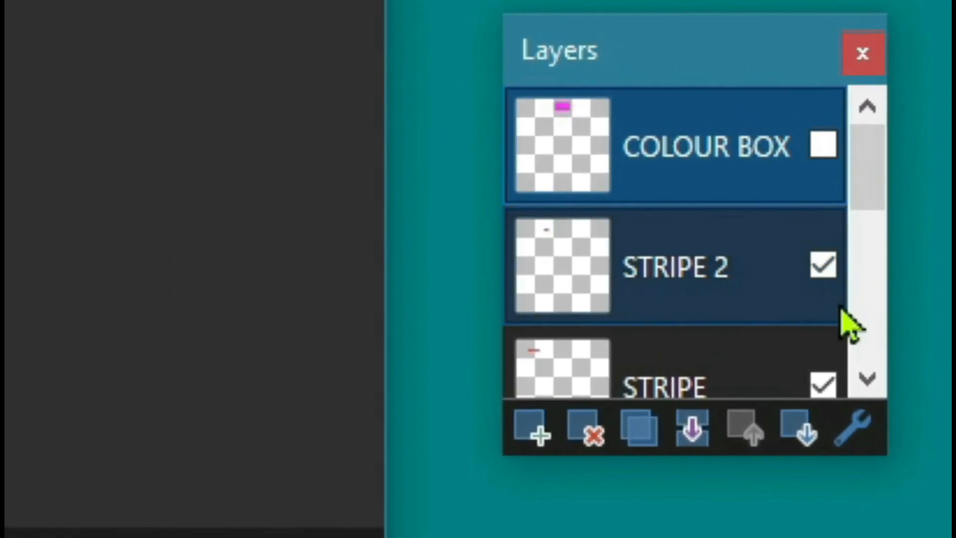
pyautogui.click(824, 266)
pyautogui.click(824, 385)
pyautogui.scroll(-5, 892, 305)
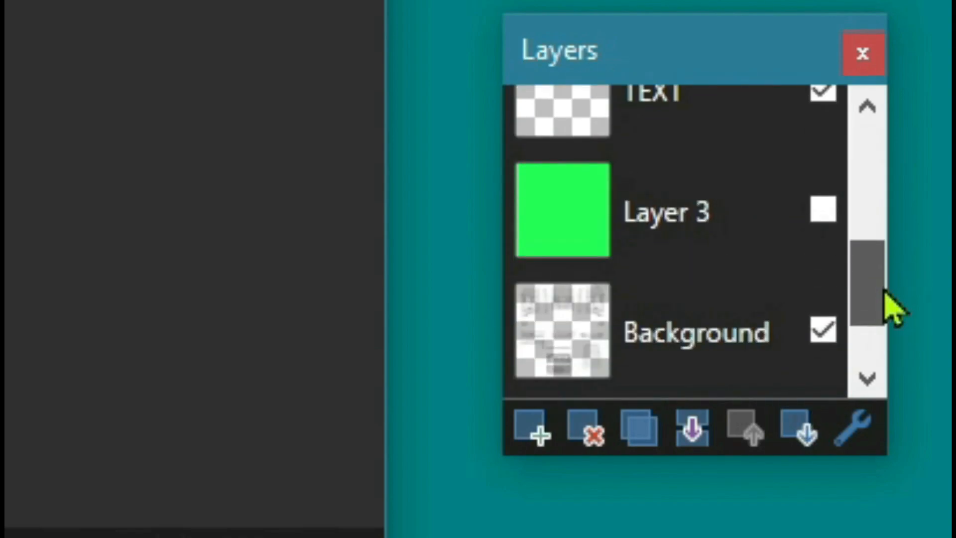
pyautogui.scroll(3, 842, 298)
pyautogui.click(823, 294)
pyautogui.scroll(-3, 872, 256)
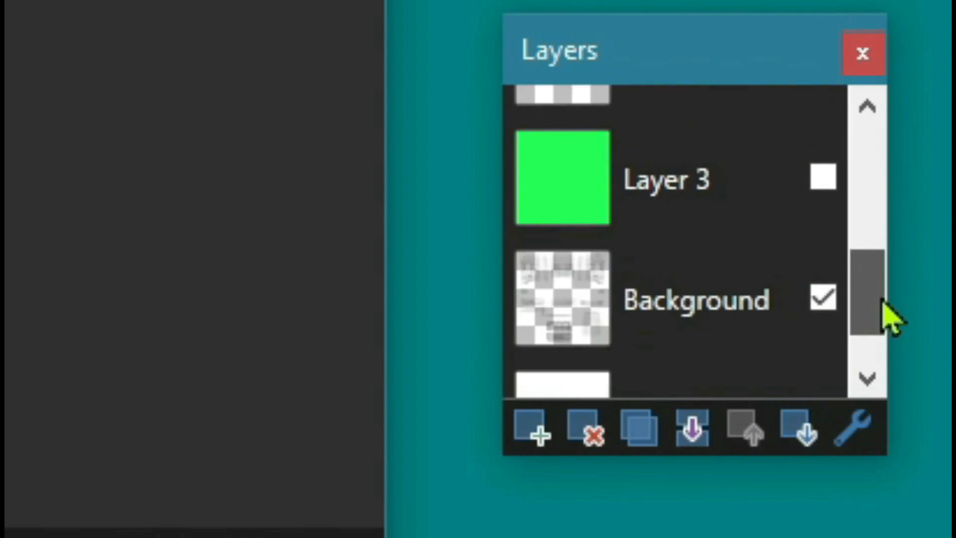
pyautogui.click(824, 299)
pyautogui.scroll(-1, 878, 356)
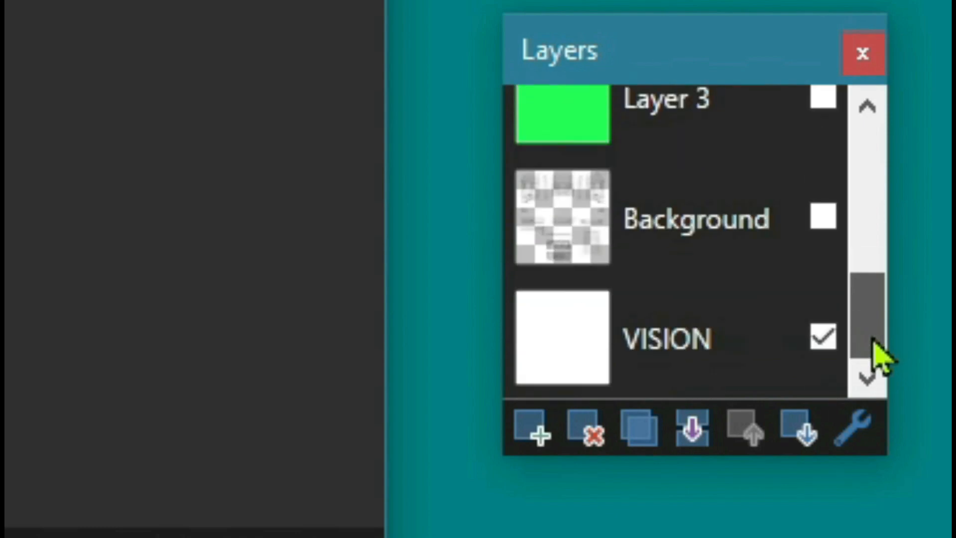
pyautogui.click(822, 338)
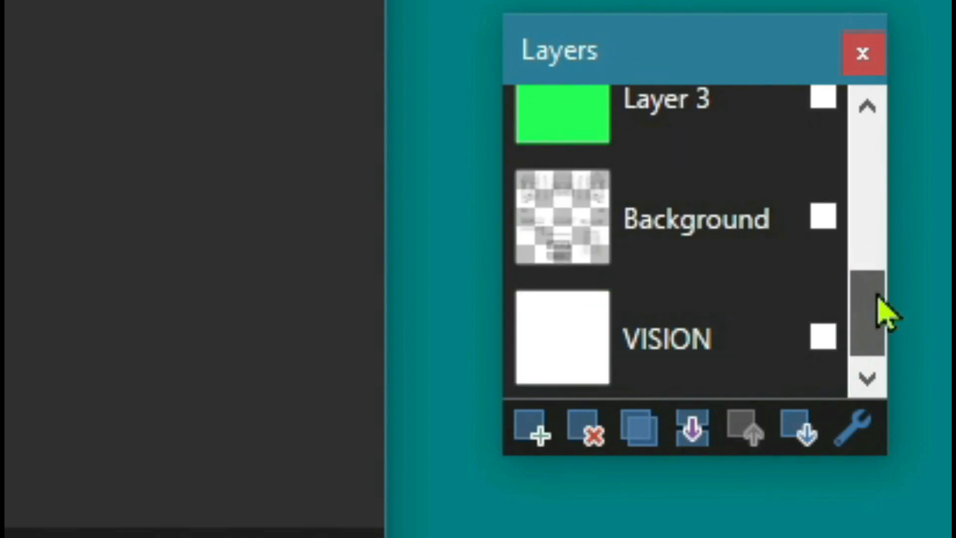
pyautogui.moveTo(879, 309); pyautogui.dragTo(930, 159)
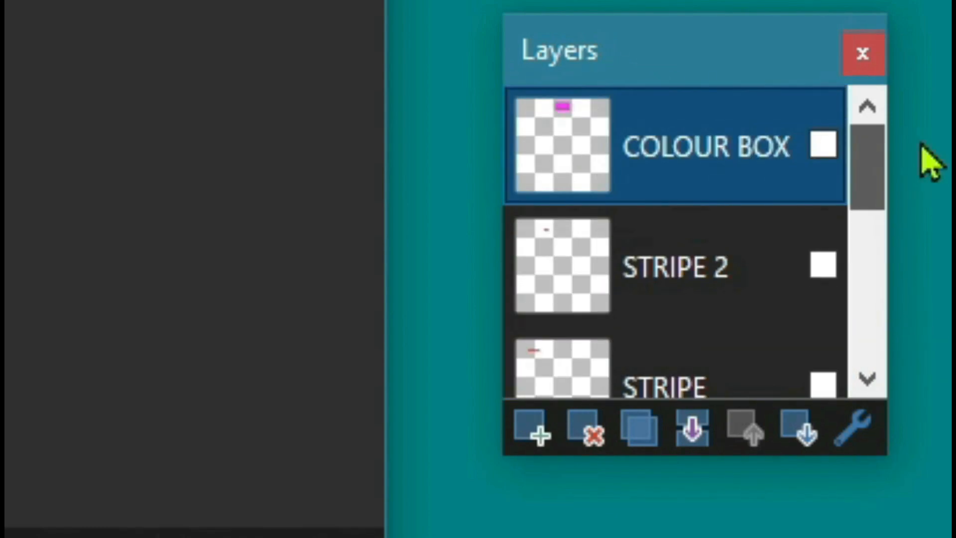
pyautogui.click(823, 146)
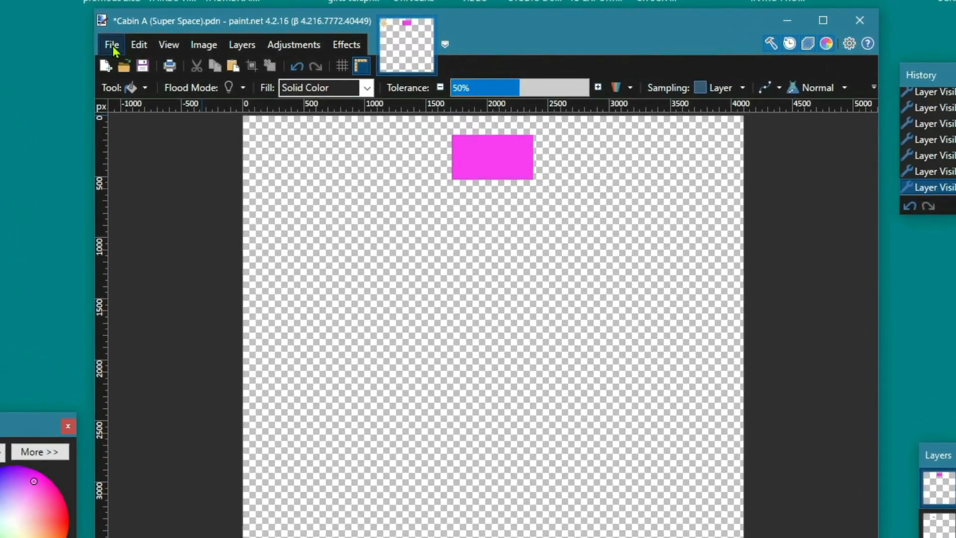
# Begin saving the image under a new location by creating a SAVED TEST folder on the Desktop and opening it
pyautogui.click(173, 38)
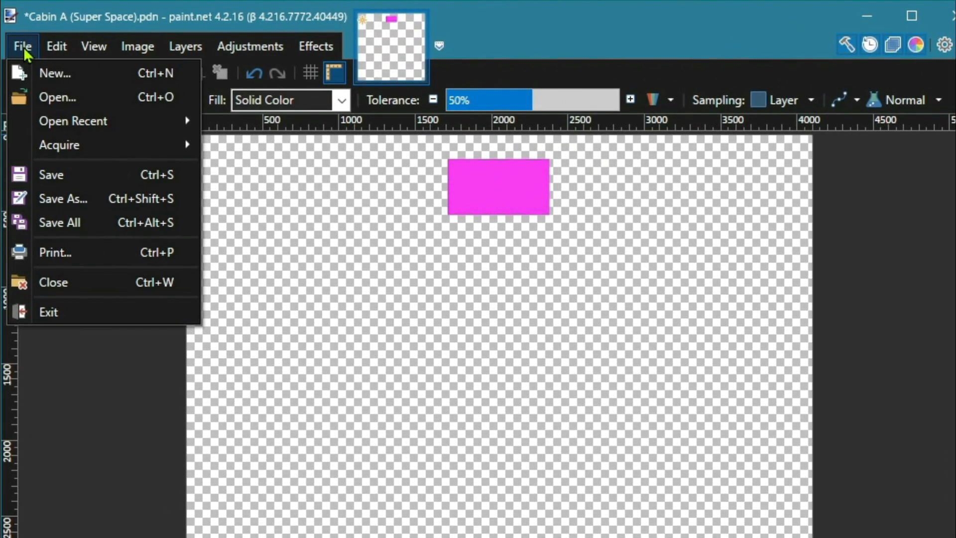
pyautogui.click(63, 199)
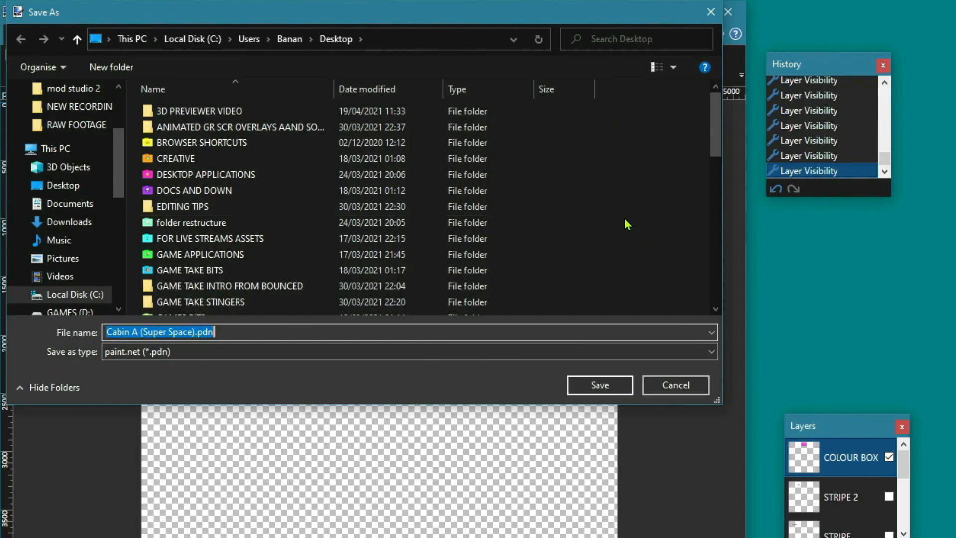
pyautogui.click(822, 289)
pyautogui.rightClick(627, 224)
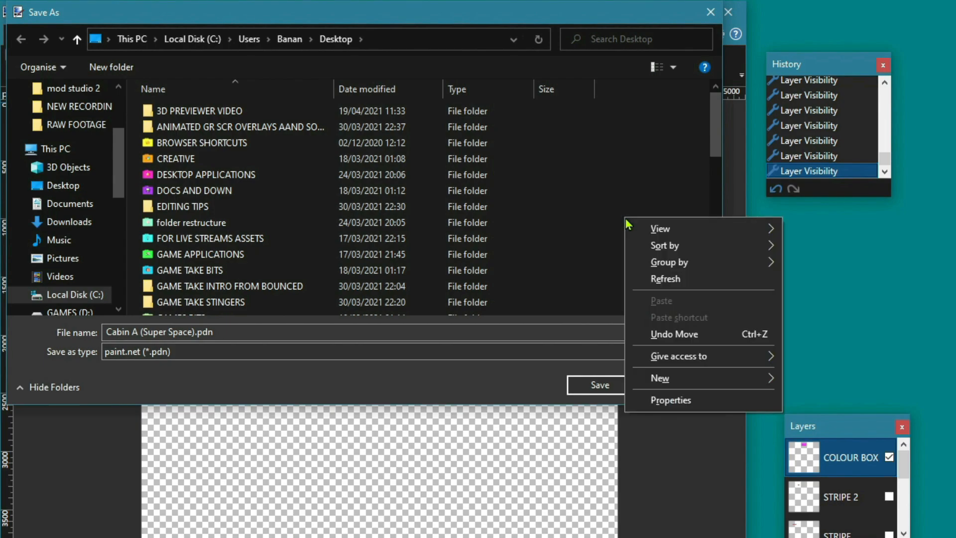
pyautogui.rightClick(619, 204)
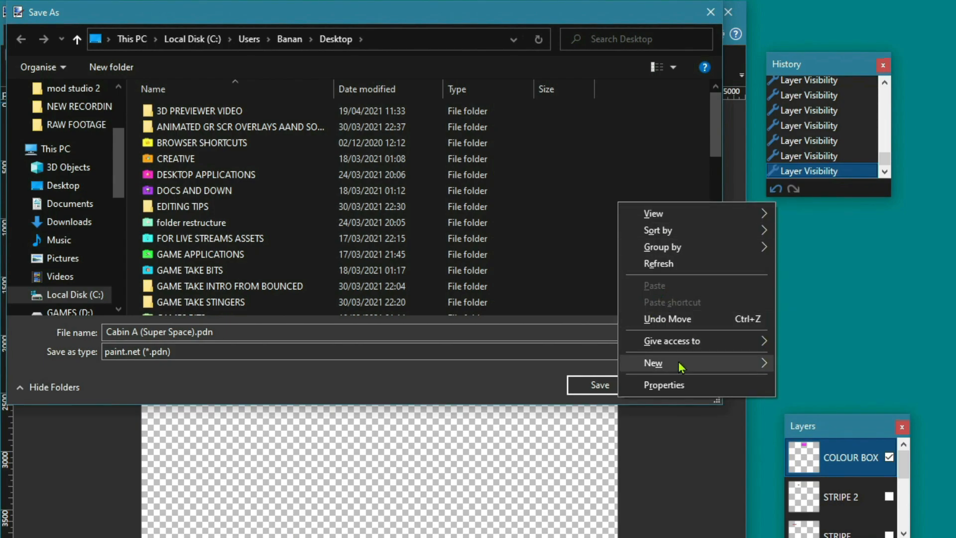
pyautogui.moveTo(697, 363)
pyautogui.click(801, 364)
pyautogui.write('SAVED')
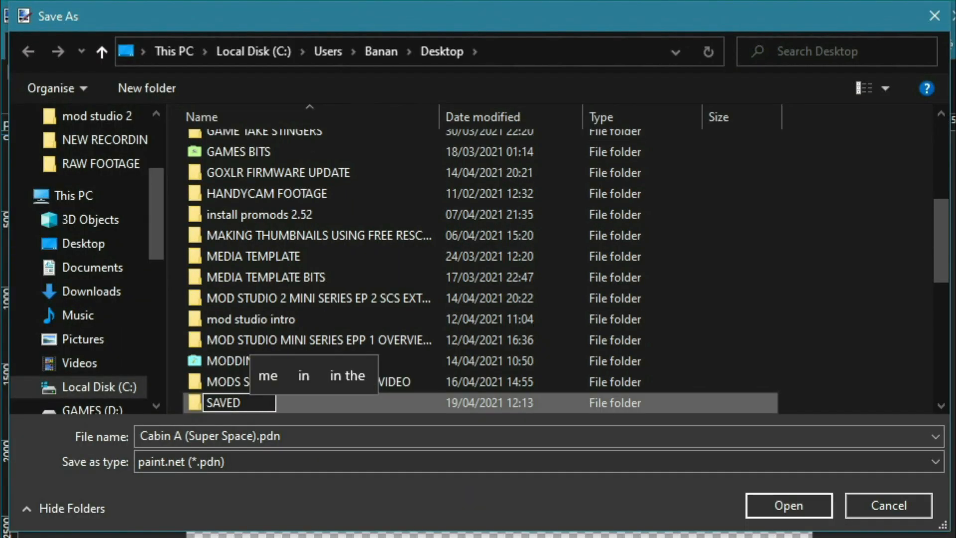
pyautogui.write(' TEST')
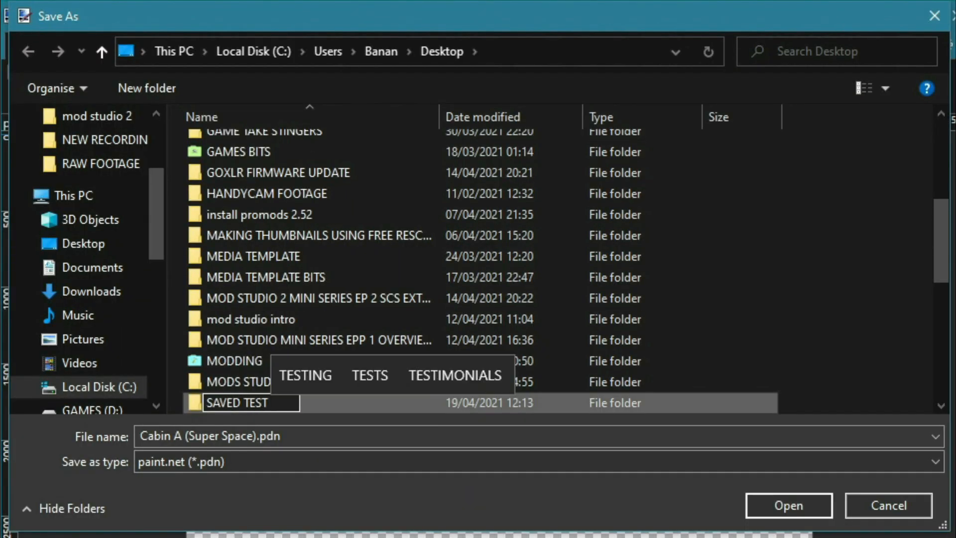
pyautogui.press('Return')
pyautogui.doubleClick(356, 409)
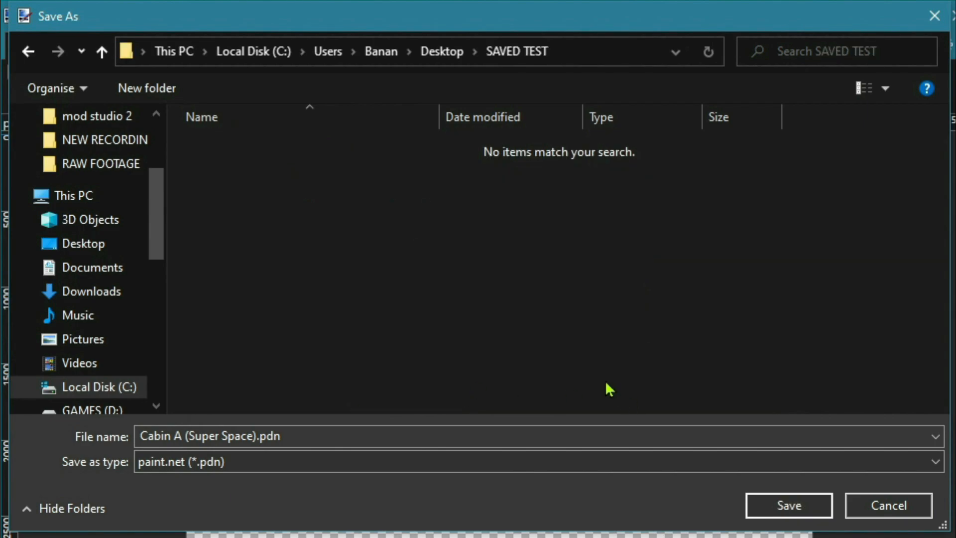
# Export the COLOUR BOX image into the SAVED TEST folder as Cabin A (Super Space).png with the default PNG settings, flattening the layers
pyautogui.click(936, 462)
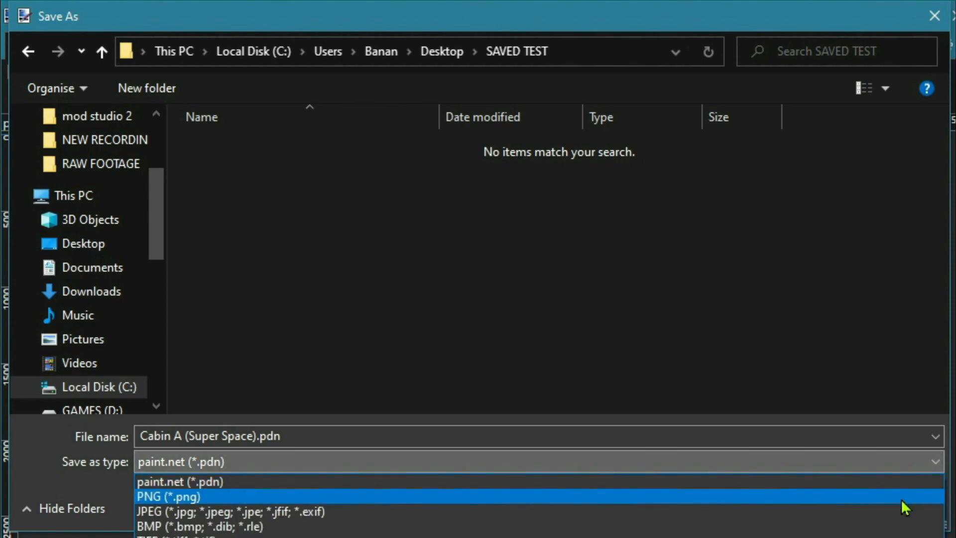
pyautogui.click(919, 496)
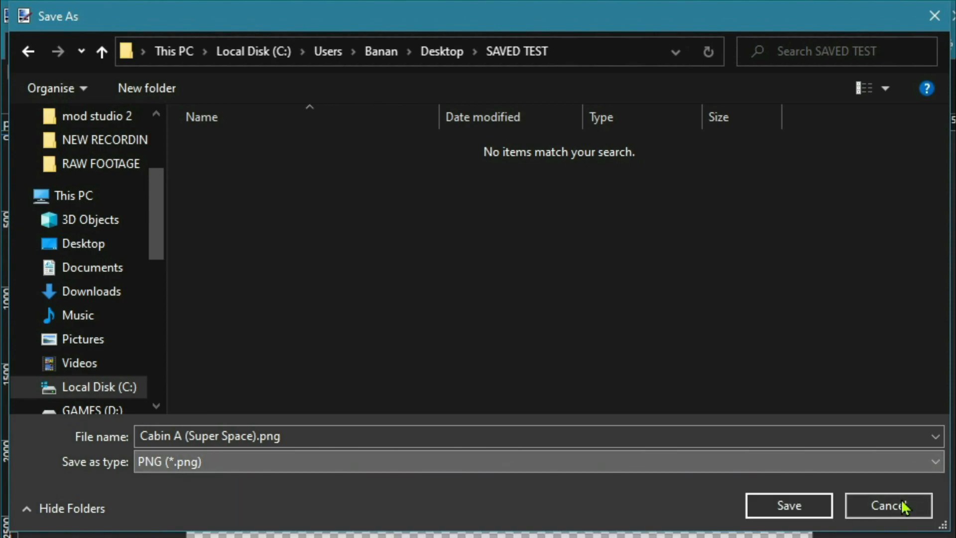
pyautogui.click(790, 506)
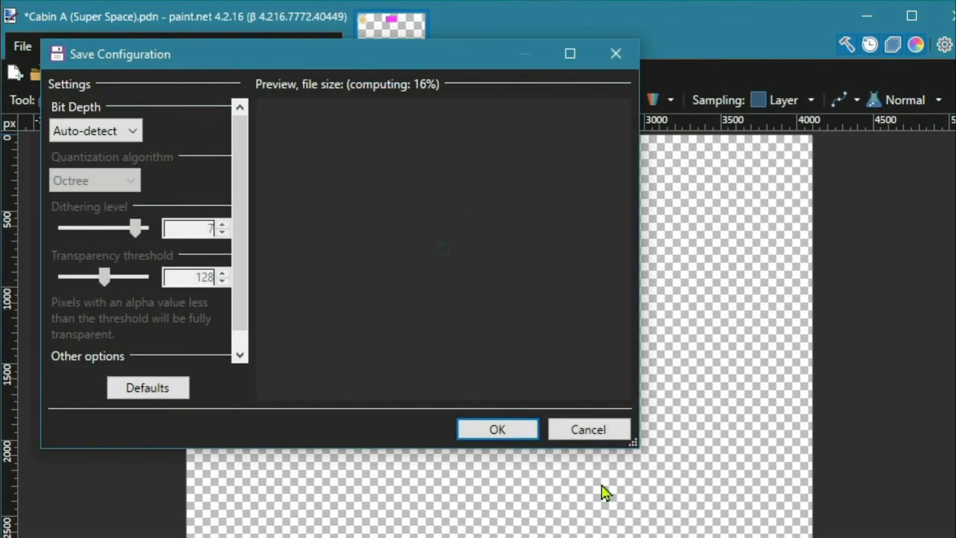
pyautogui.click(493, 431)
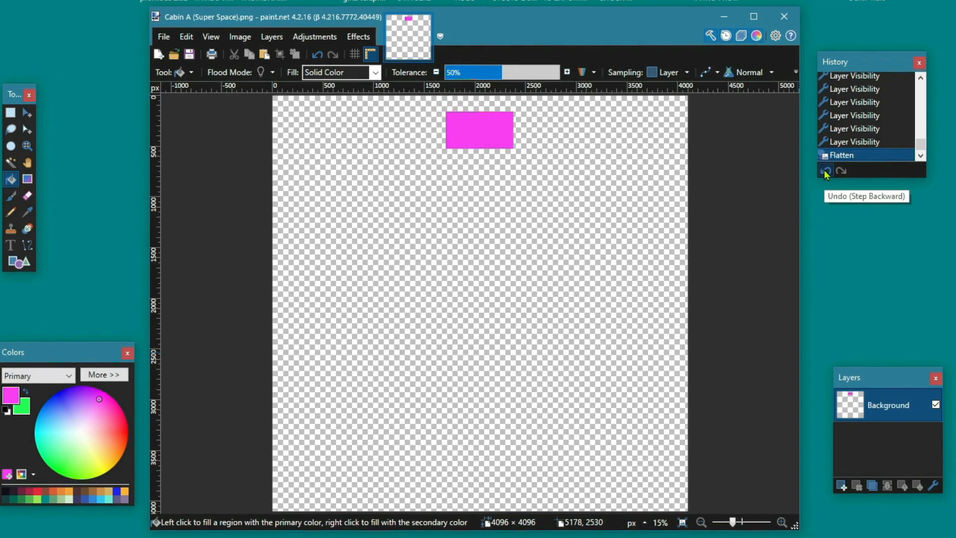
# Undo the flatten to restore the separate layers, then hide COLOUR BOX and show only STRIPE 2
pyautogui.click(827, 169)
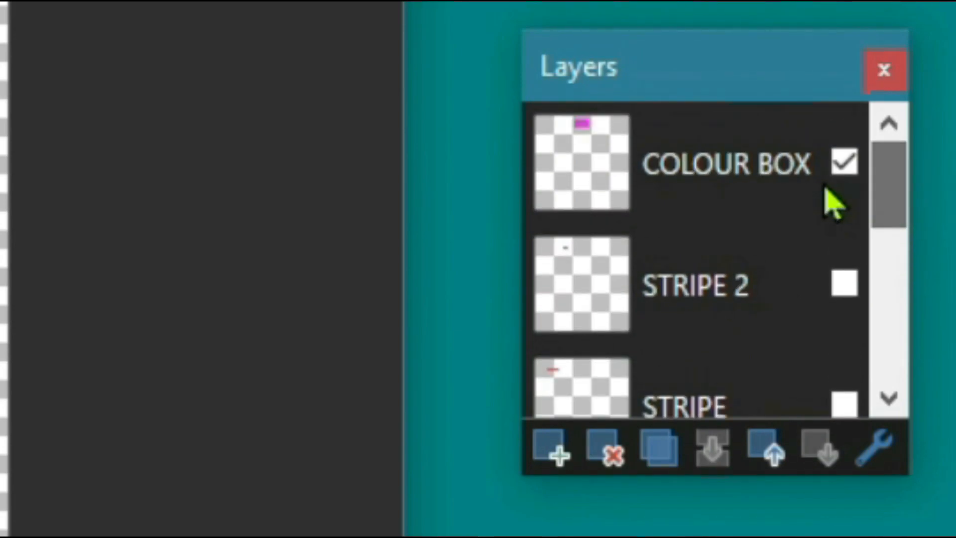
pyautogui.click(834, 203)
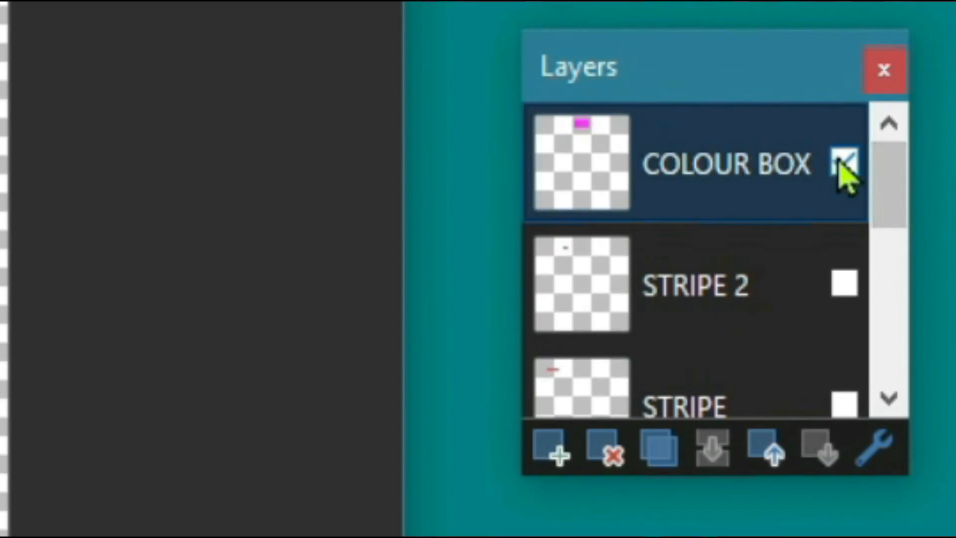
pyautogui.click(843, 165)
pyautogui.click(866, 291)
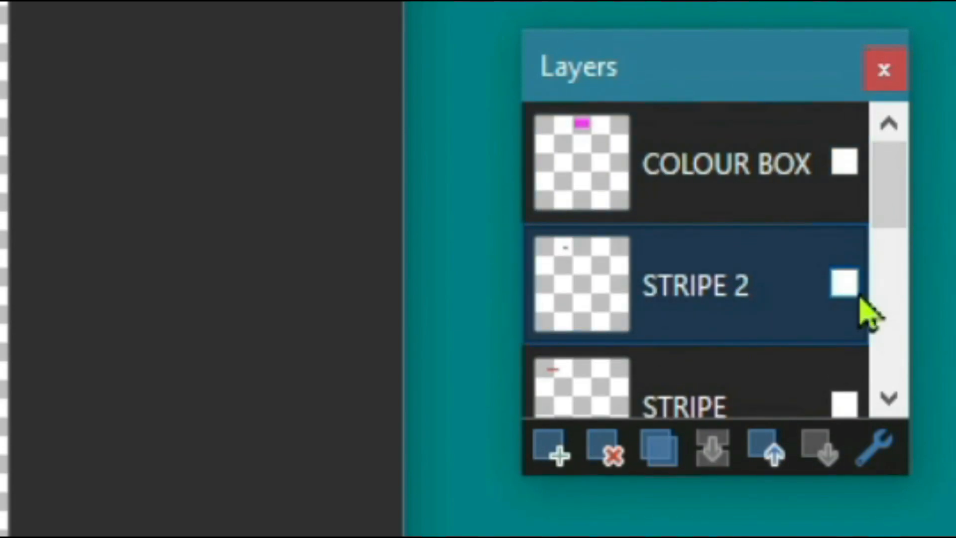
pyautogui.click(844, 285)
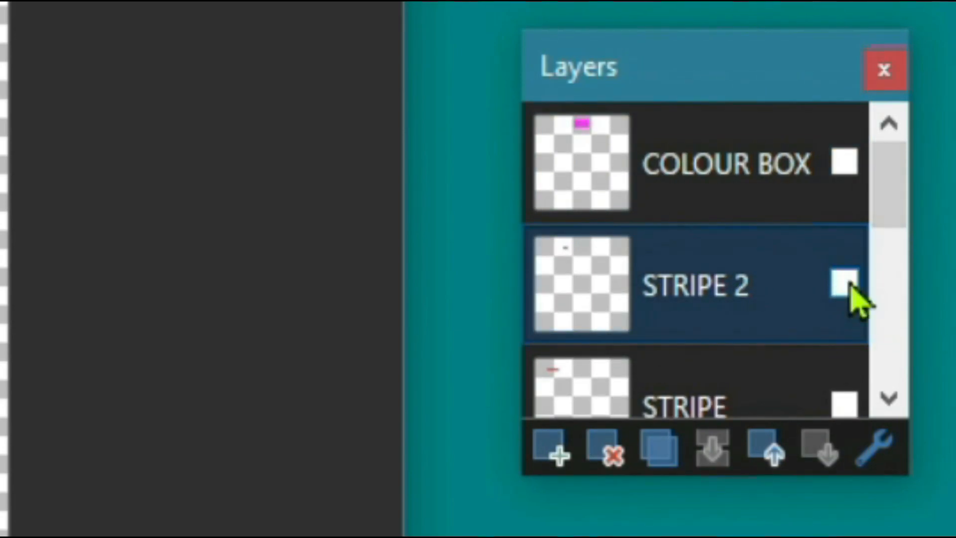
pyautogui.click(844, 285)
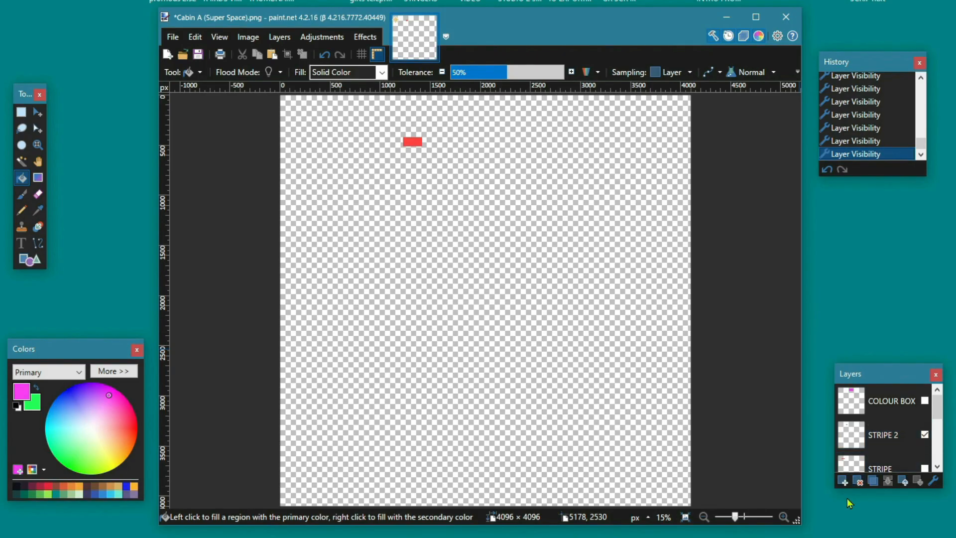
# Export the visible STRIPE 2 layer as a flattened PNG named STRIPE 2 in the SAVED TEST folder, keeping the default PNG settings
pyautogui.click(171, 40)
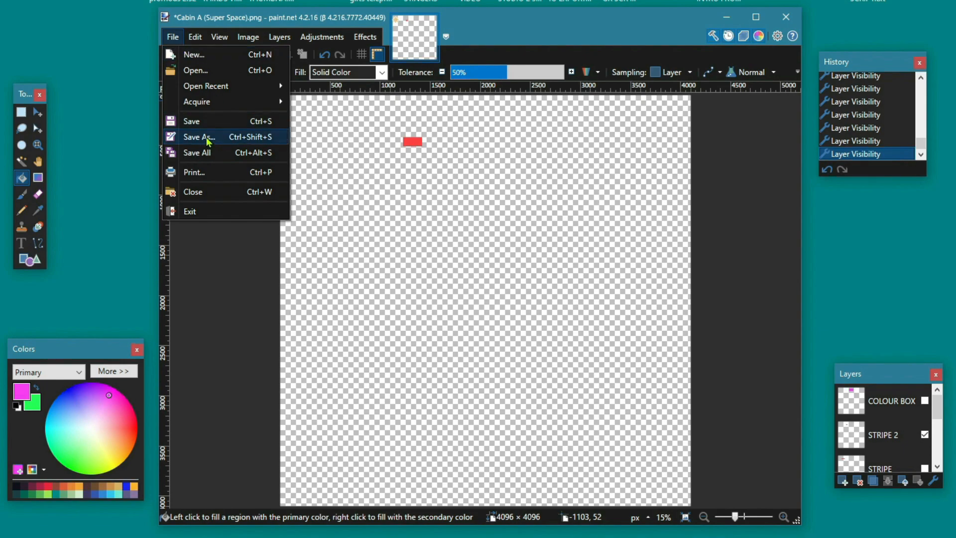
pyautogui.click(199, 137)
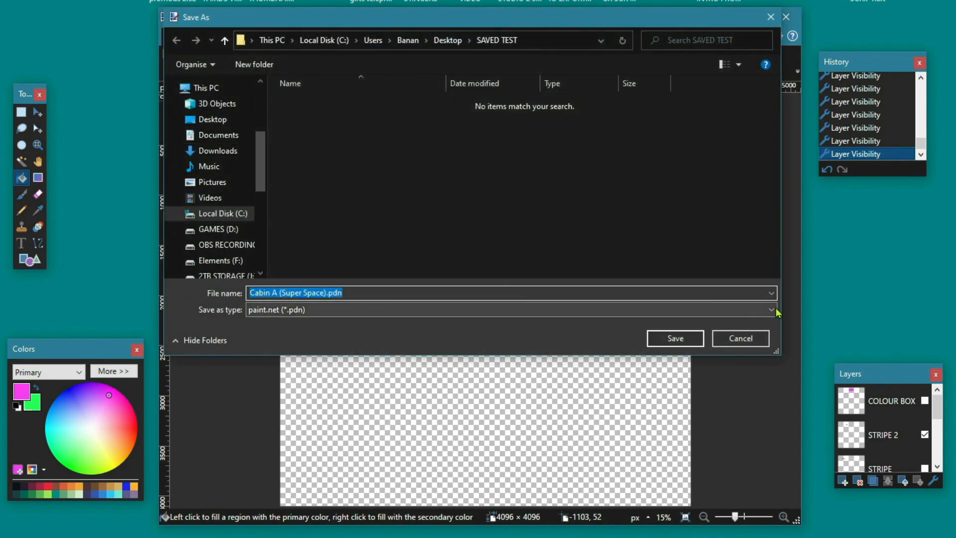
pyautogui.click(773, 311)
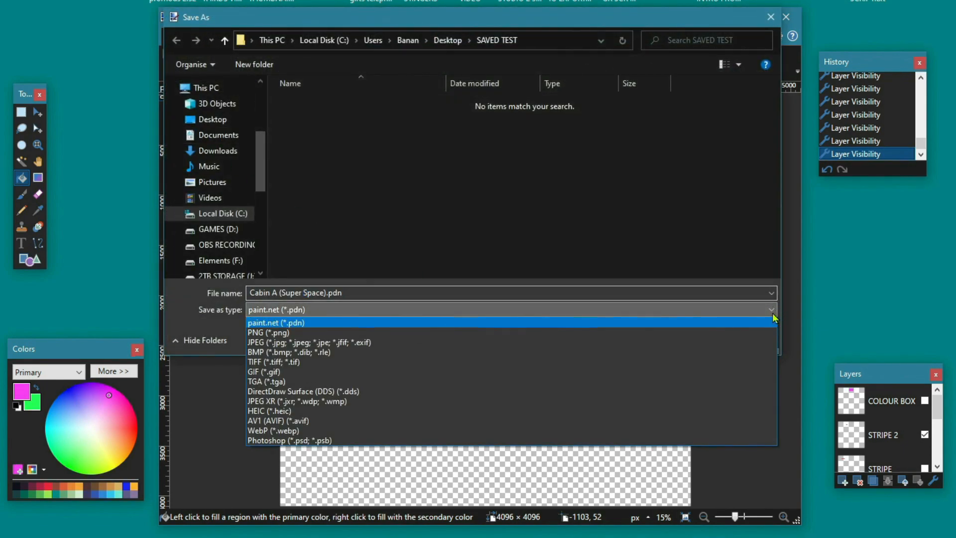
pyautogui.click(725, 332)
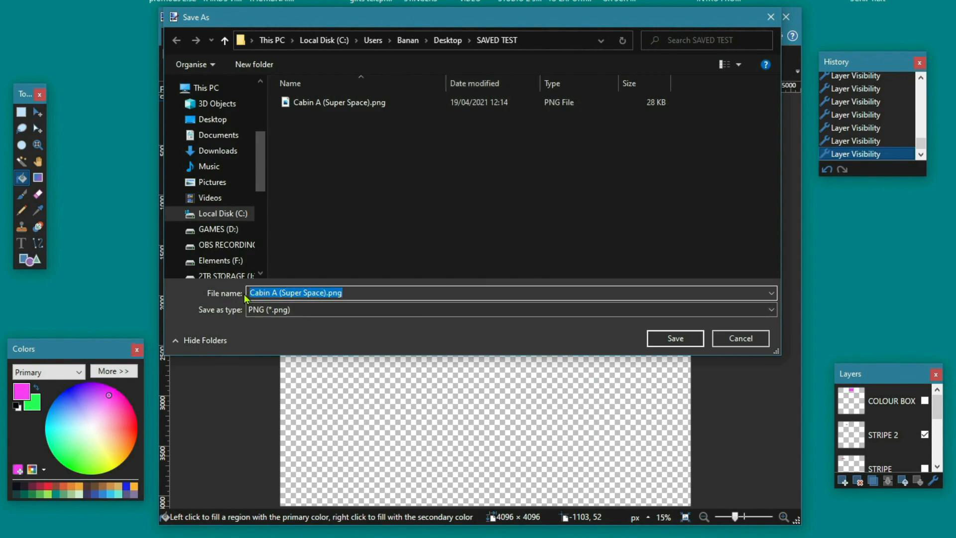
pyautogui.write('STR')
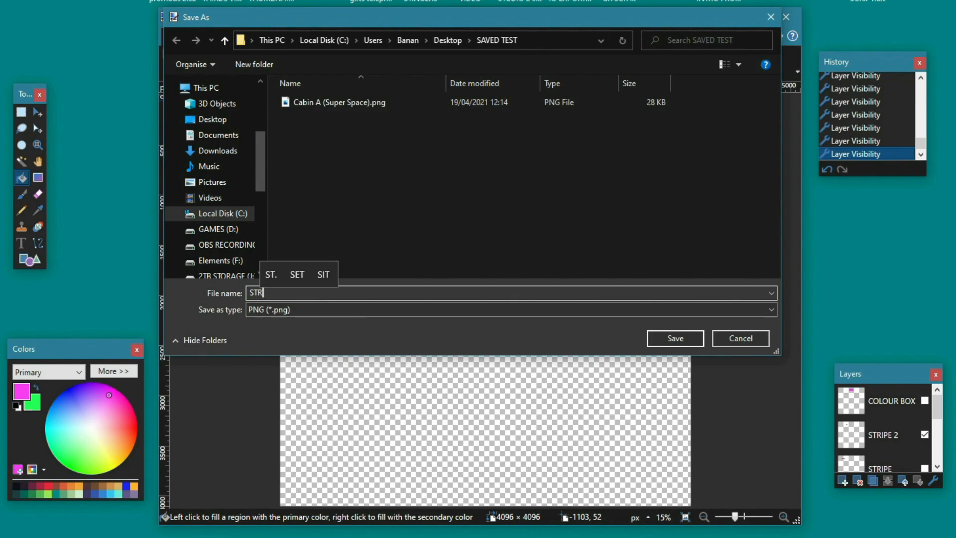
pyautogui.write('IPE 2')
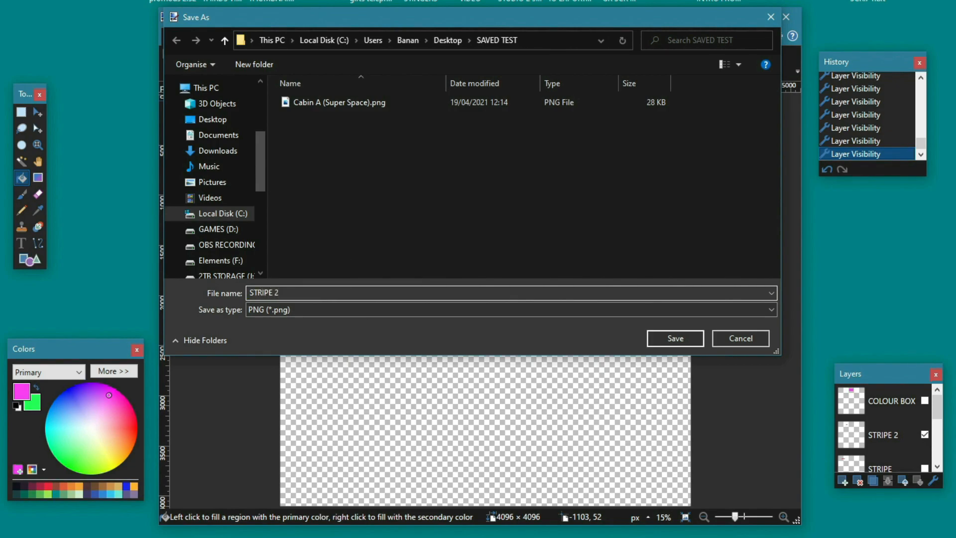
pyautogui.click(685, 343)
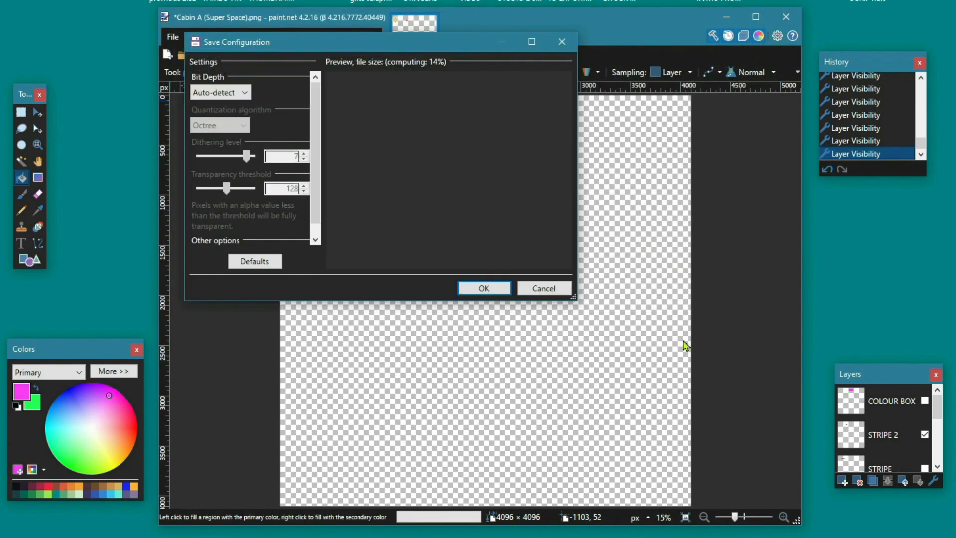
pyautogui.click(487, 289)
pyautogui.click(486, 293)
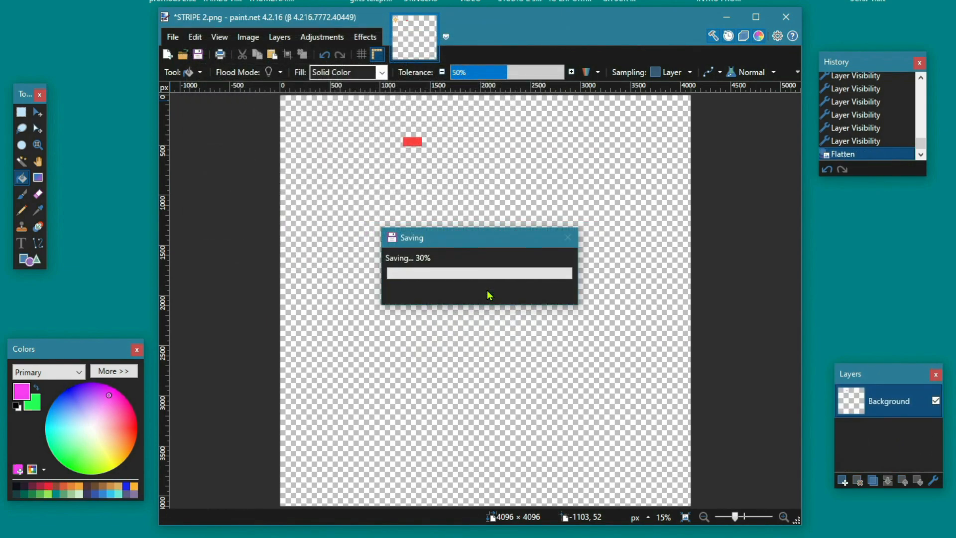
# Undo the flatten from the STRIPE 2 export, hide the STRIPE 2 layer and make only the STRIPE layer visible
pyautogui.click(826, 171)
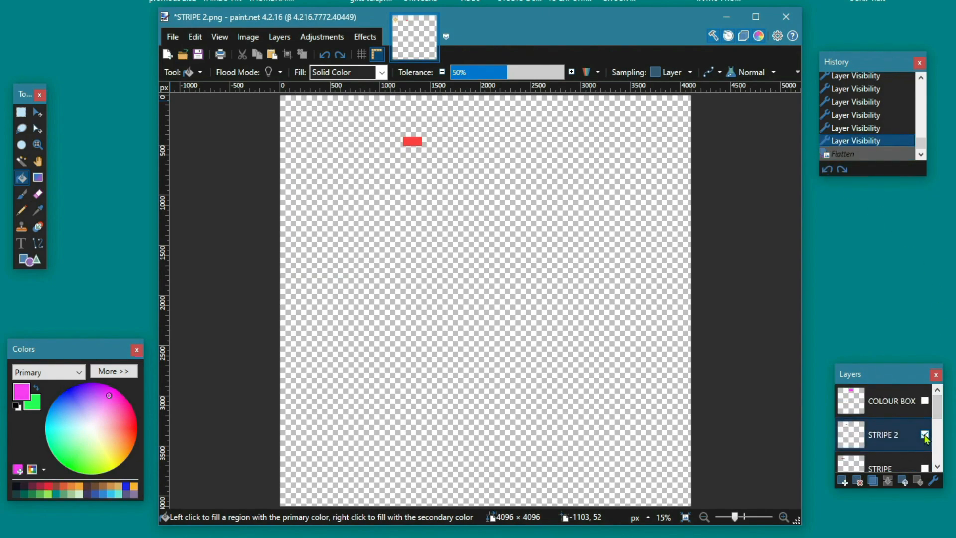
pyautogui.click(924, 435)
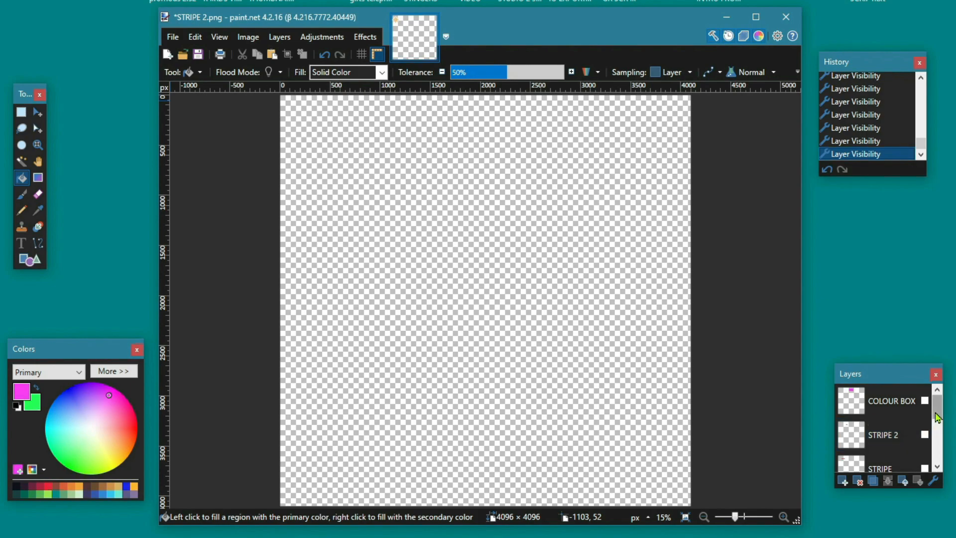
pyautogui.moveTo(936, 416); pyautogui.dragTo(939, 424)
pyautogui.click(924, 434)
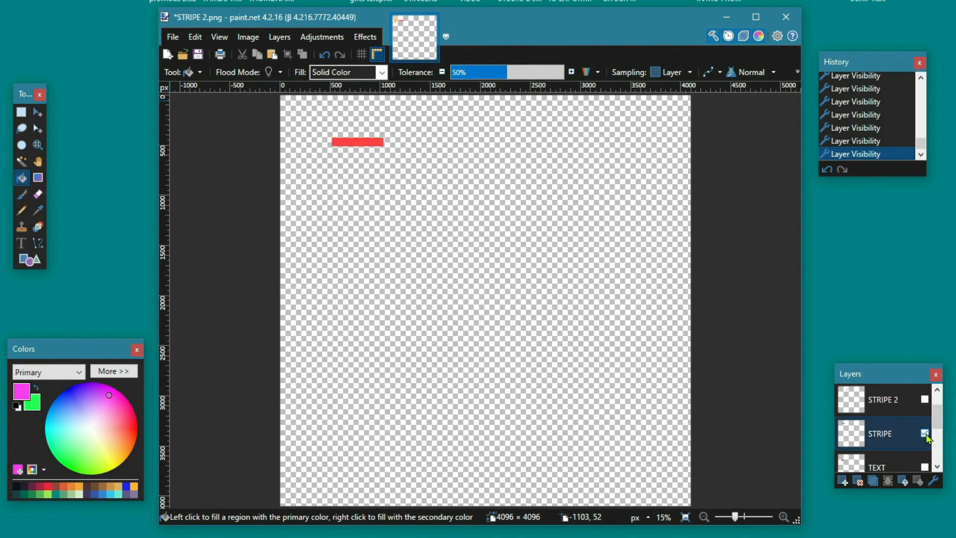
# Export the visible STRIPE layer as a flattened PNG named STRIPE in the SAVED TEST folder, keeping the default PNG settings
pyautogui.click(177, 39)
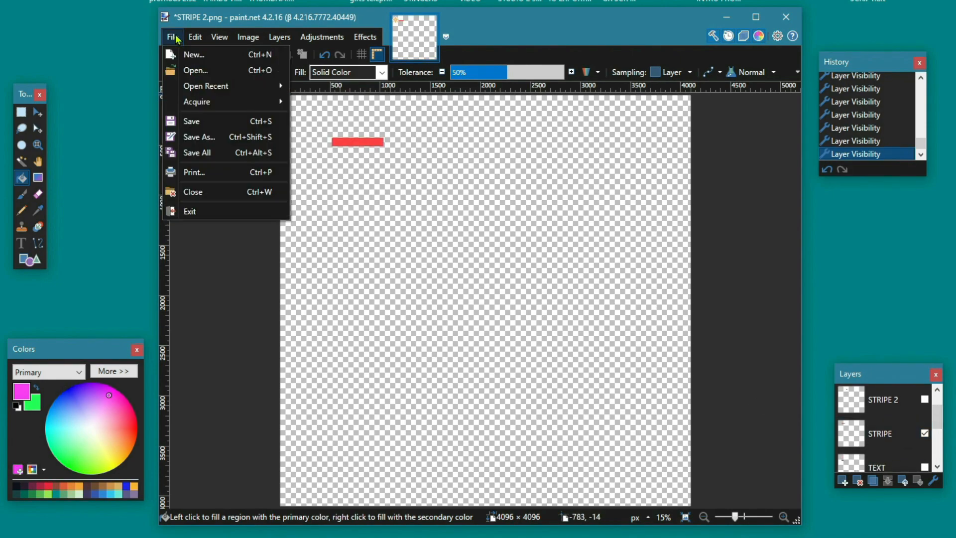
pyautogui.click(220, 139)
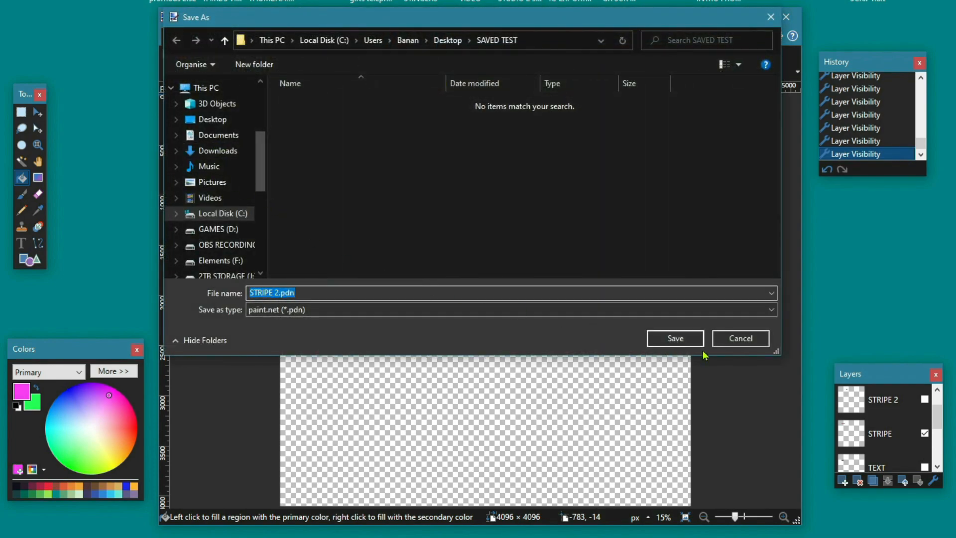
pyautogui.click(770, 312)
pyautogui.click(761, 335)
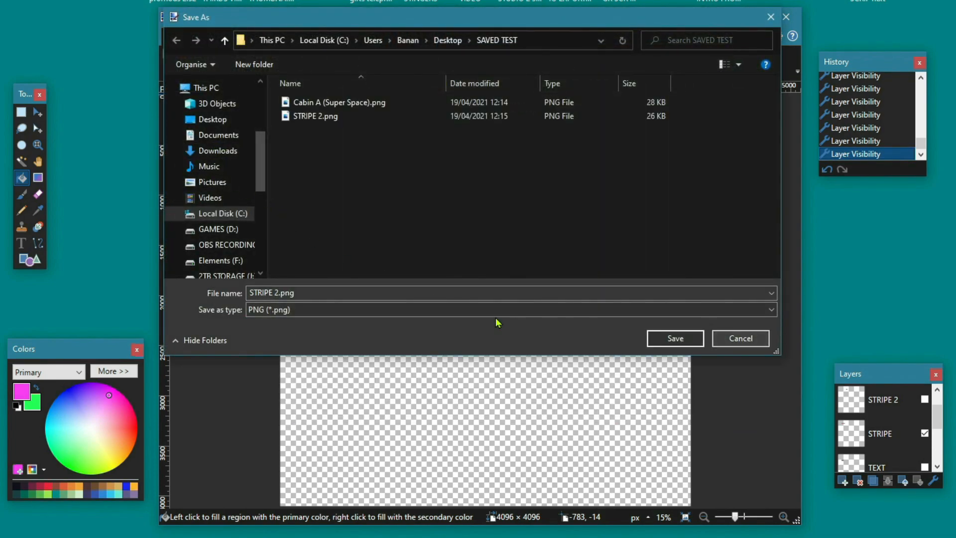
pyautogui.click(300, 294)
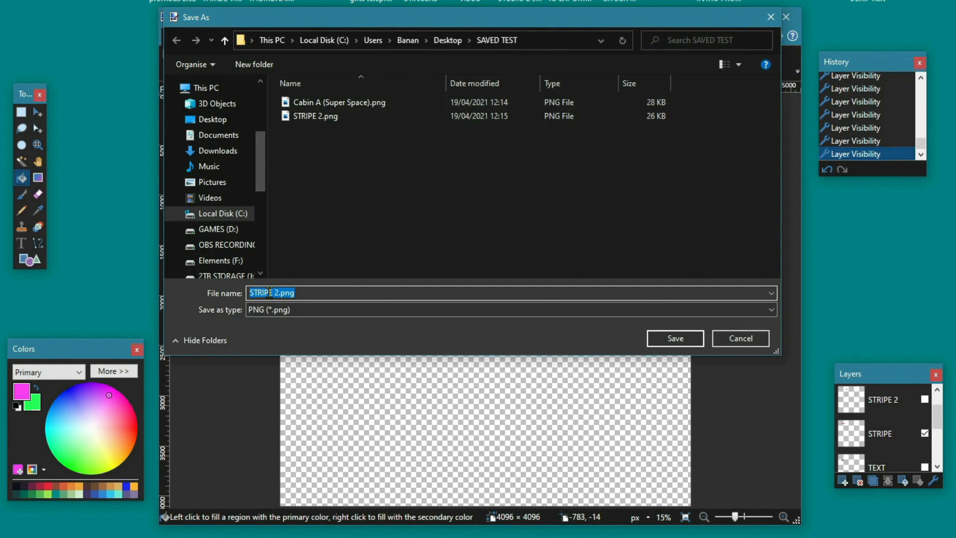
pyautogui.write('STRIPE')
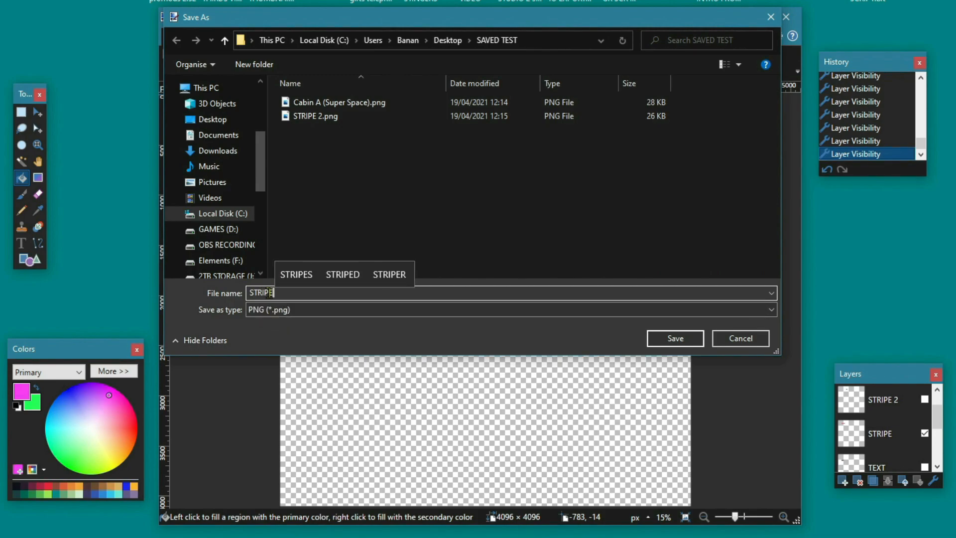
pyautogui.click(686, 342)
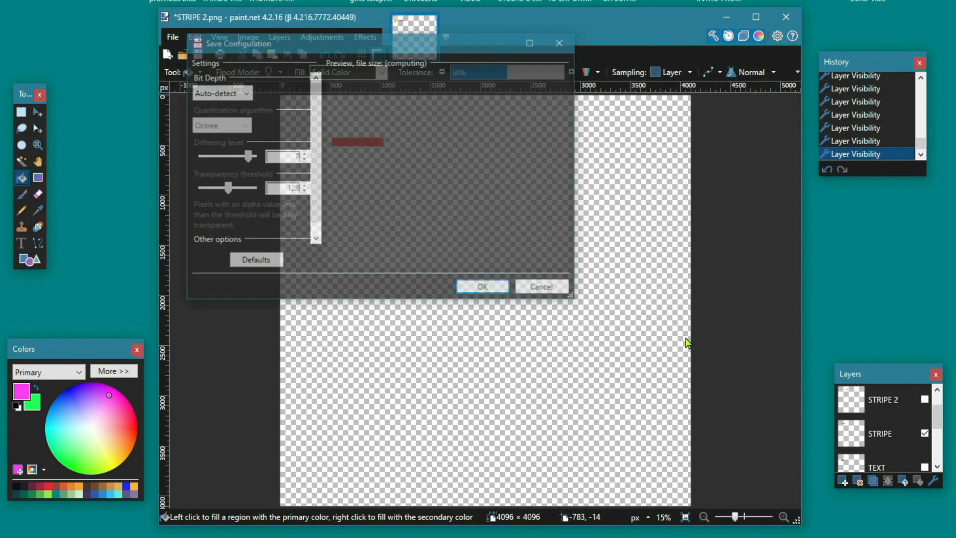
pyautogui.click(485, 290)
pyautogui.click(481, 300)
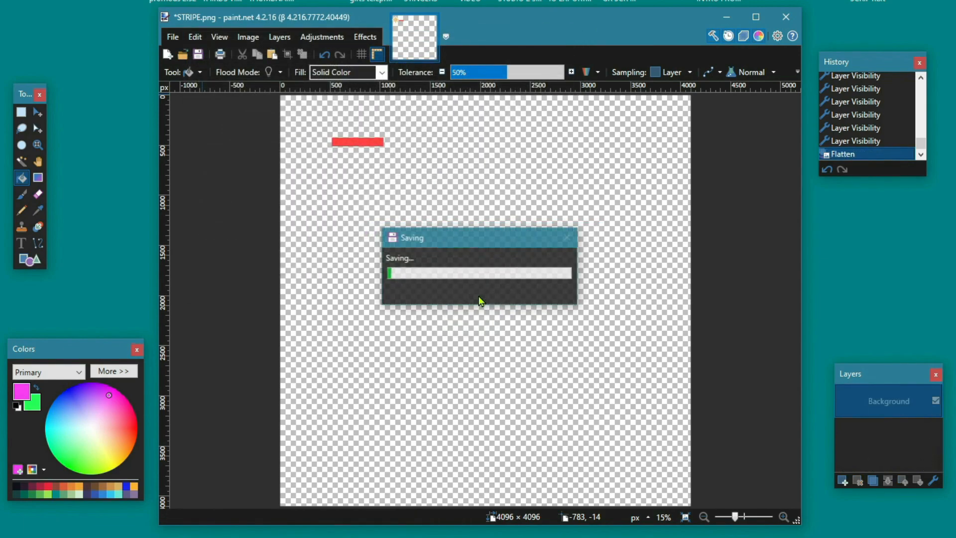
# Undo the flatten from the STRIPE export, hide the STRIPE layer and make only the TEXT layer visible
pyautogui.click(827, 170)
pyautogui.scroll(-3, 930, 455)
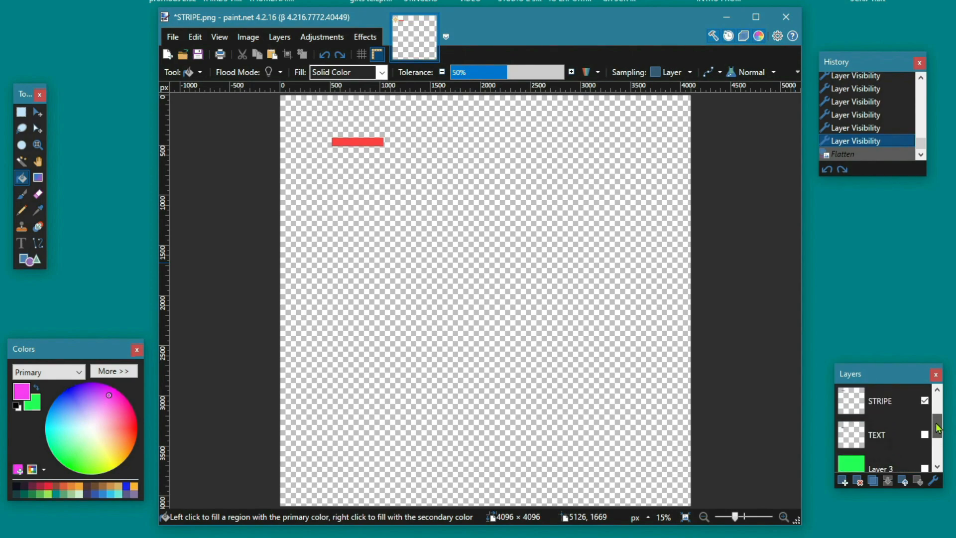
pyautogui.scroll(1, 929, 438)
pyautogui.click(925, 414)
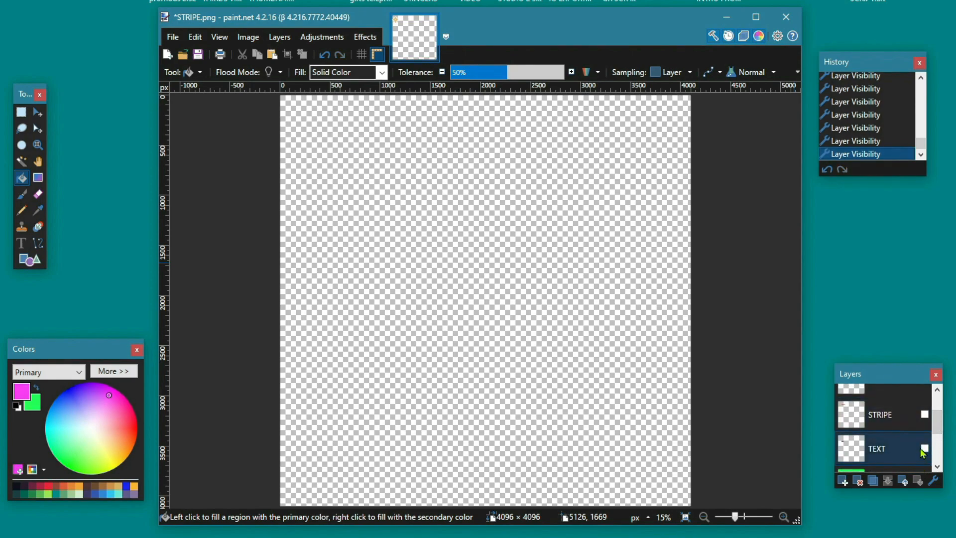
pyautogui.click(925, 448)
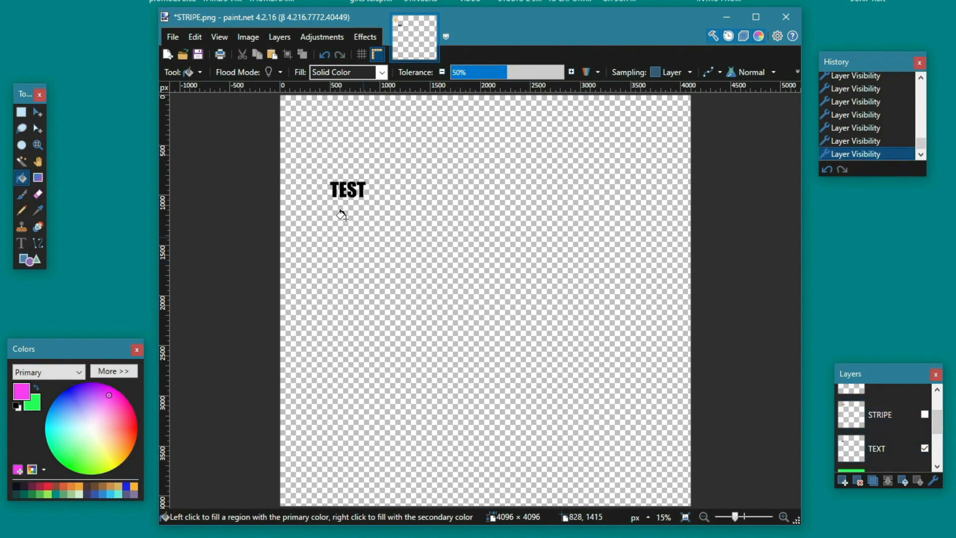
# Export the visible TEXT layer as a flattened PNG named TEXT in the SAVED TEST folder, keeping the default PNG settings
pyautogui.click(172, 38)
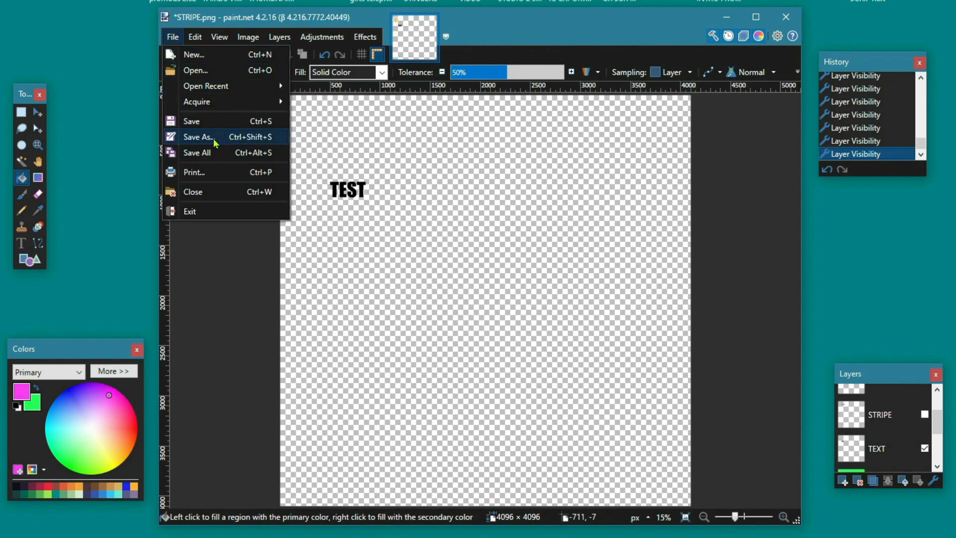
pyautogui.click(213, 137)
pyautogui.write('TE')
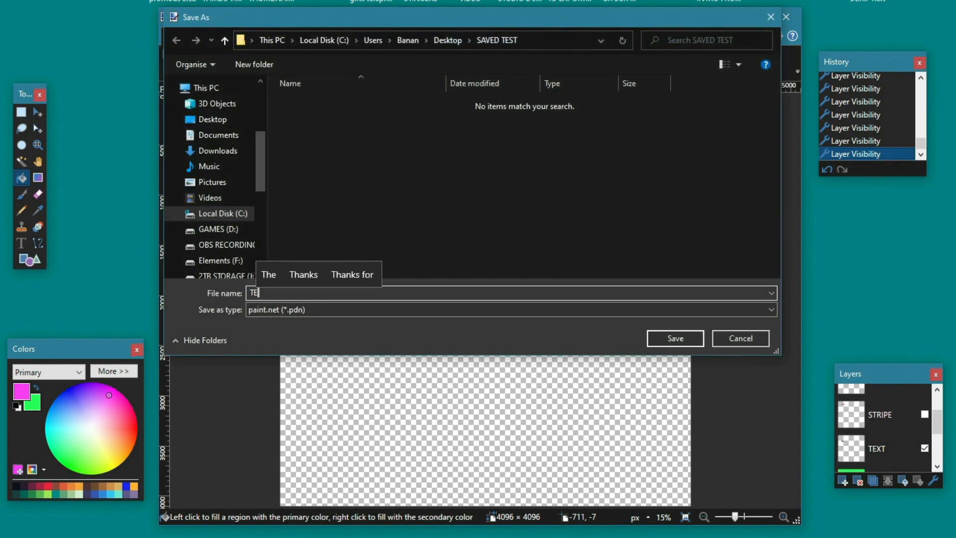
pyautogui.write('XT')
pyautogui.click(767, 310)
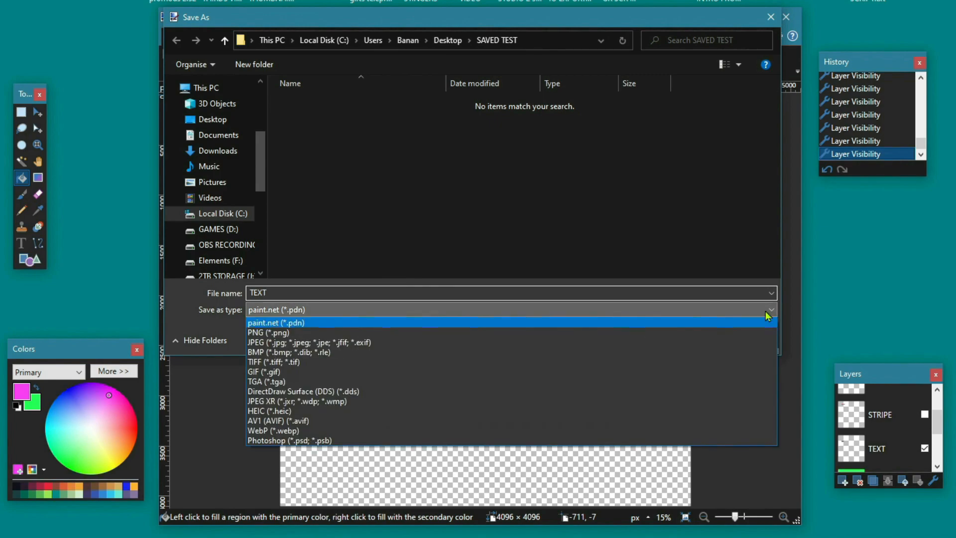
pyautogui.click(741, 332)
pyautogui.click(687, 338)
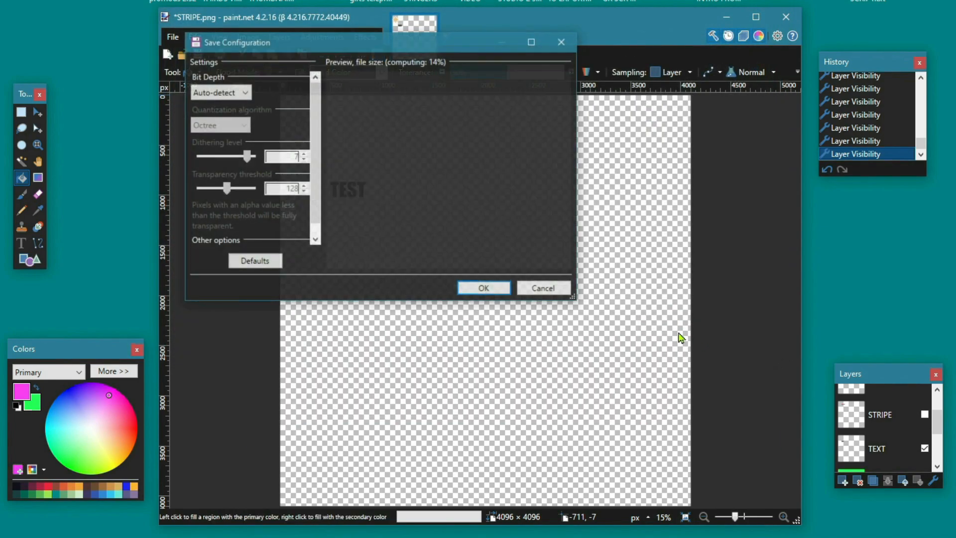
pyautogui.click(497, 289)
pyautogui.click(510, 302)
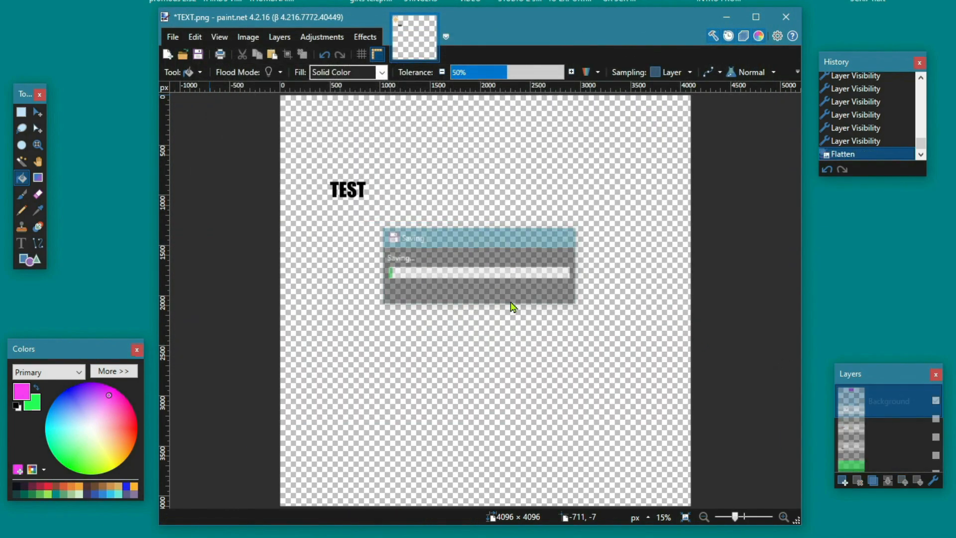
# Undo the flatten from the TEXT export and make the VISION, Background and Layer 3 layers visible
pyautogui.click(827, 171)
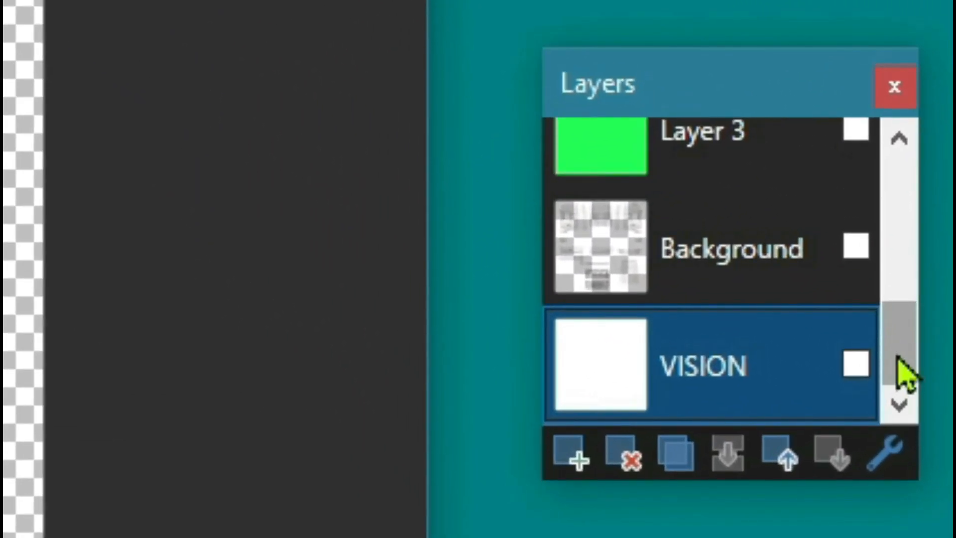
pyautogui.moveTo(903, 376); pyautogui.dragTo(914, 393)
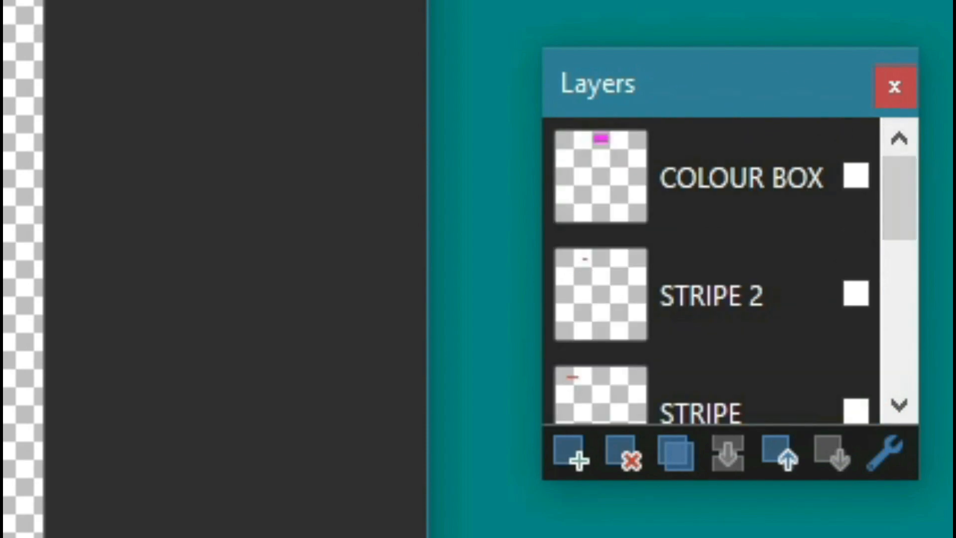
pyautogui.moveTo(922, 181); pyautogui.dragTo(921, 390)
pyautogui.click(856, 246)
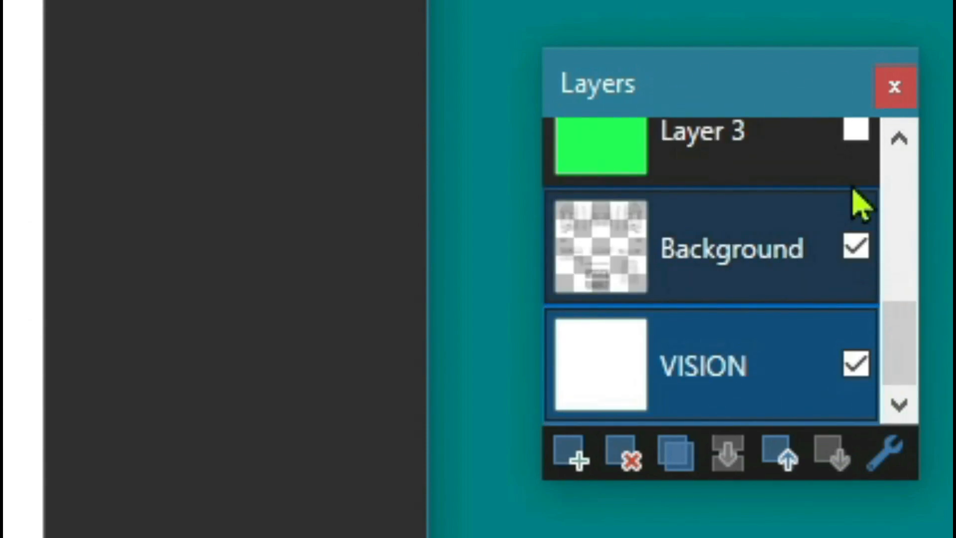
pyautogui.click(856, 131)
# Make the STRIPE, STRIPE 2 and COLOUR BOX layers visible and hide the green Layer 3
pyautogui.scroll(3, 891, 249)
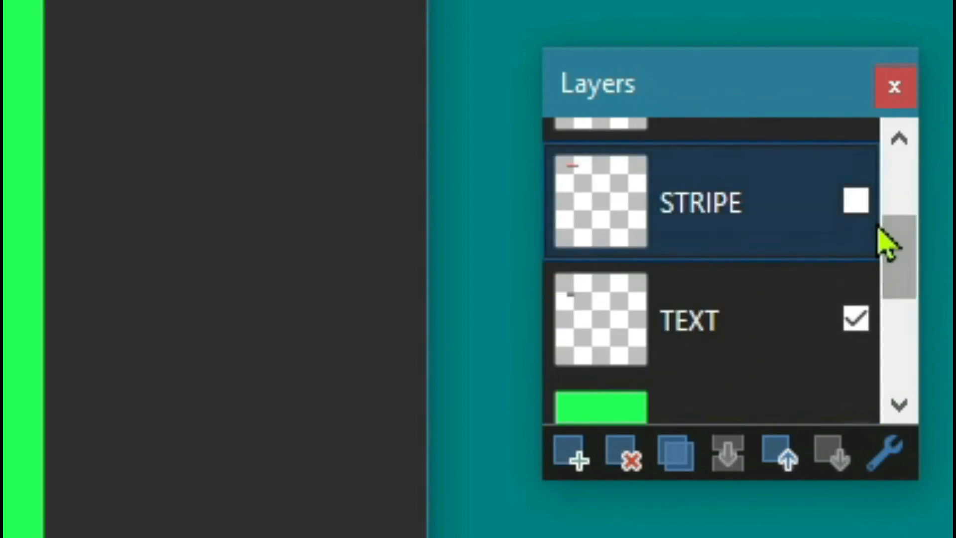
pyautogui.click(856, 201)
pyautogui.scroll(2, 893, 294)
pyautogui.click(856, 295)
pyautogui.click(856, 178)
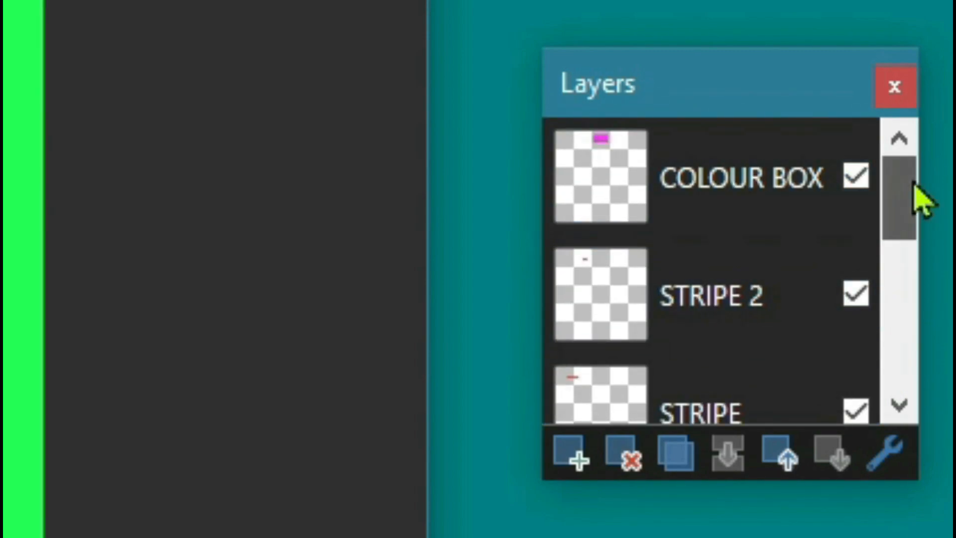
pyautogui.moveTo(920, 198); pyautogui.dragTo(891, 320)
pyautogui.click(857, 209)
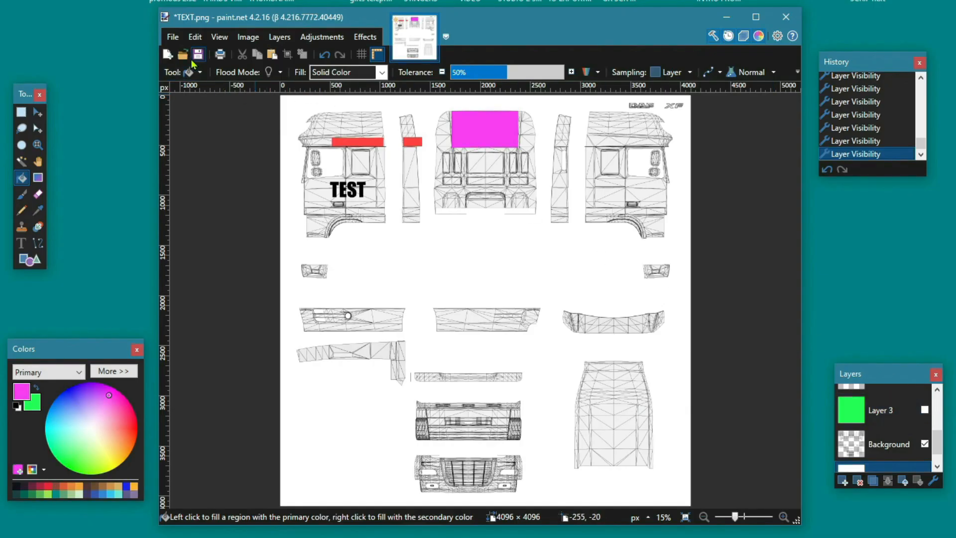
# Save the layered image as a paint.net project named CAB DAF in the SAVED TEST folder
pyautogui.click(173, 37)
pyautogui.click(173, 37)
pyautogui.click(173, 37)
pyautogui.click(192, 122)
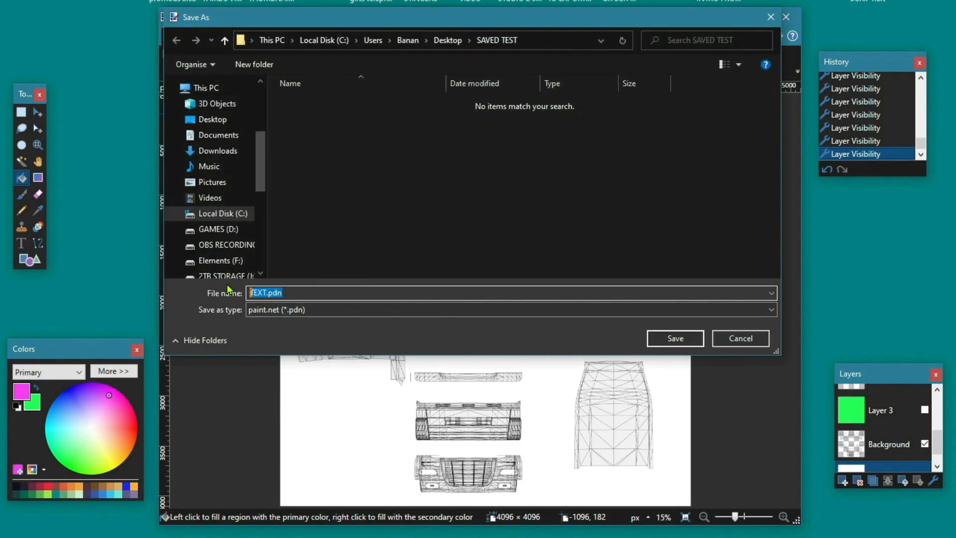
pyautogui.write('CAB DAF')
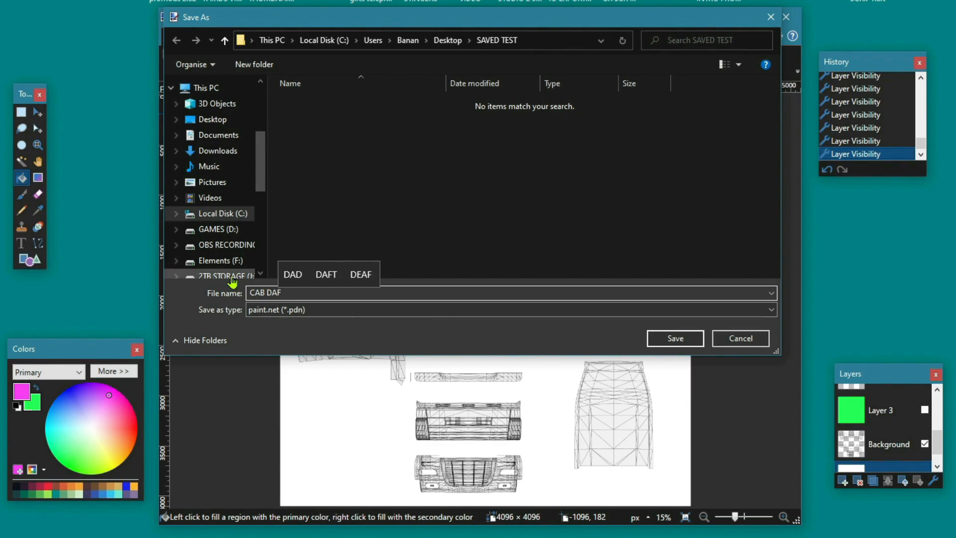
pyautogui.click(674, 338)
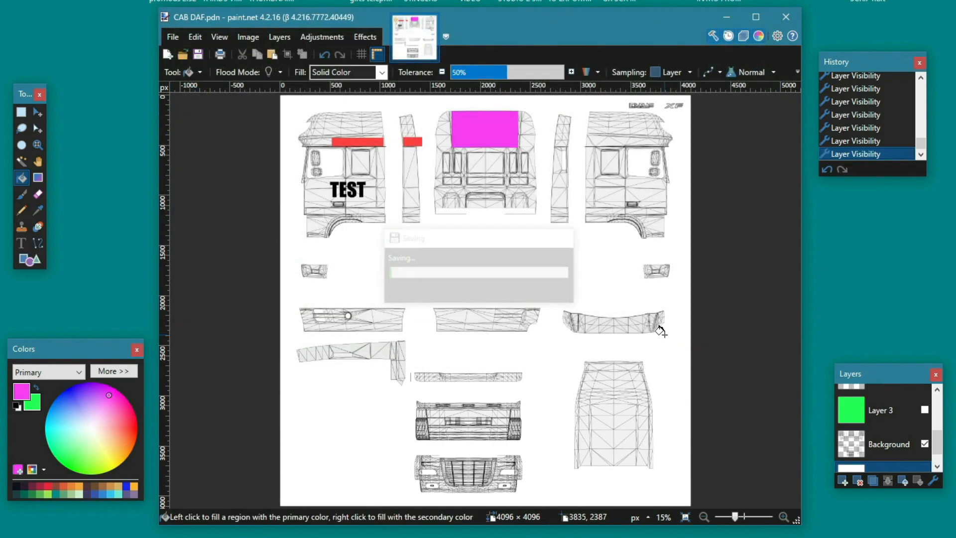
# Close the image editor and move the SAVED TEST folder on the desktop beside the VERSION 1.40 GAME FILES folder
pyautogui.click(785, 17)
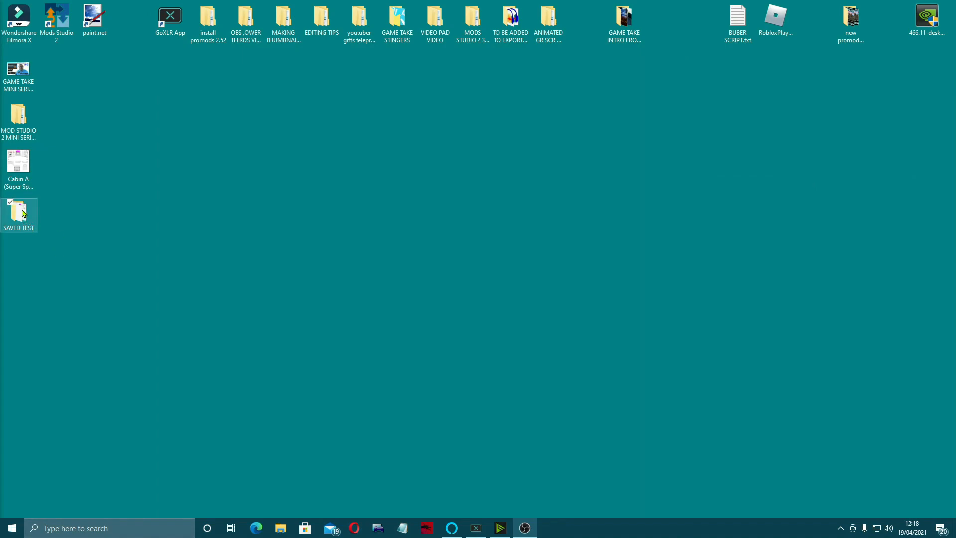
pyautogui.moveTo(22, 213); pyautogui.dragTo(774, 406)
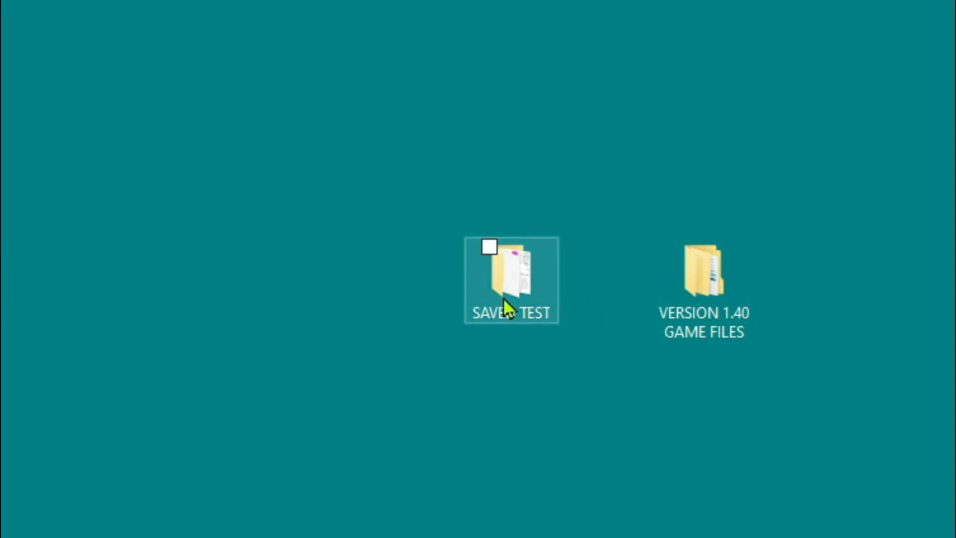
pyautogui.moveTo(506, 309)
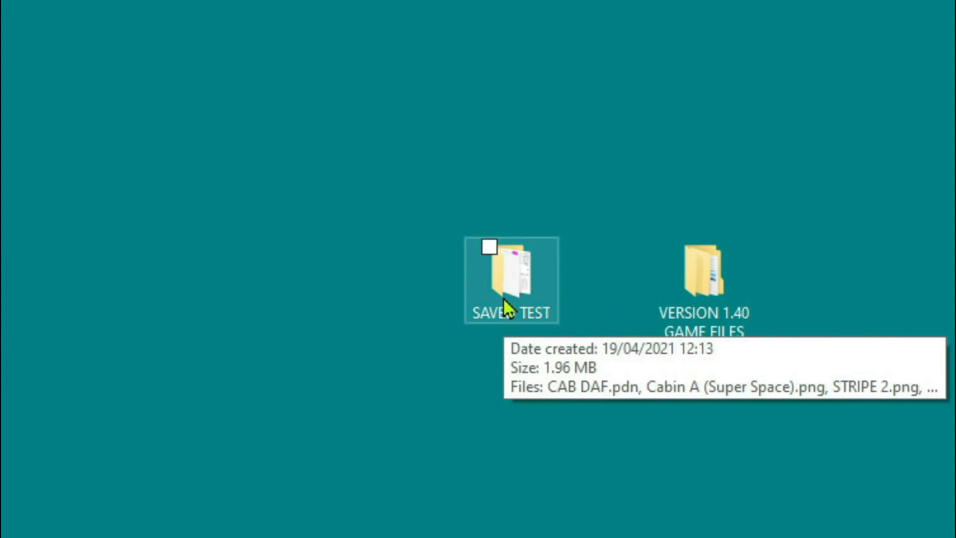
# Launch Mods Studio 2 from the desktop and open its 3D Previewer Launcher
pyautogui.click(58, 27)
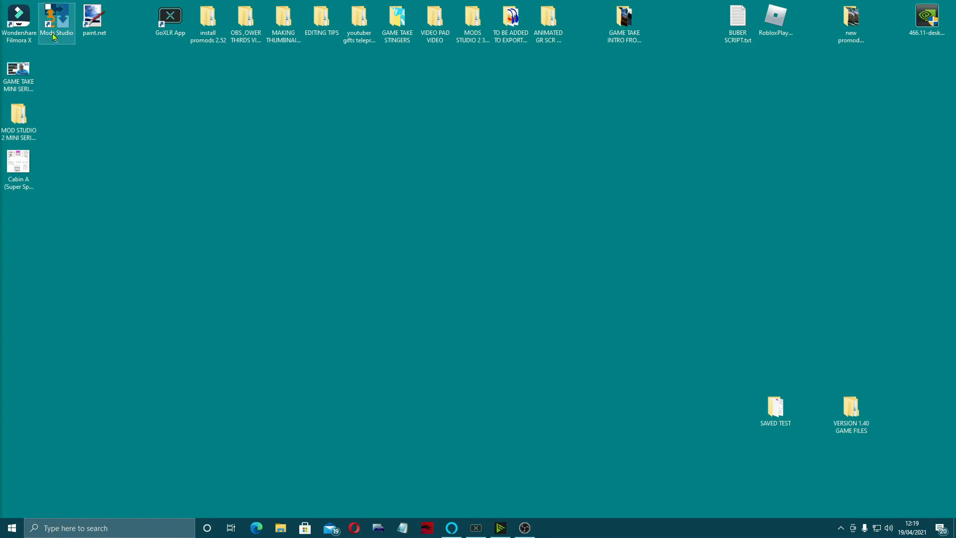
pyautogui.doubleClick(57, 27)
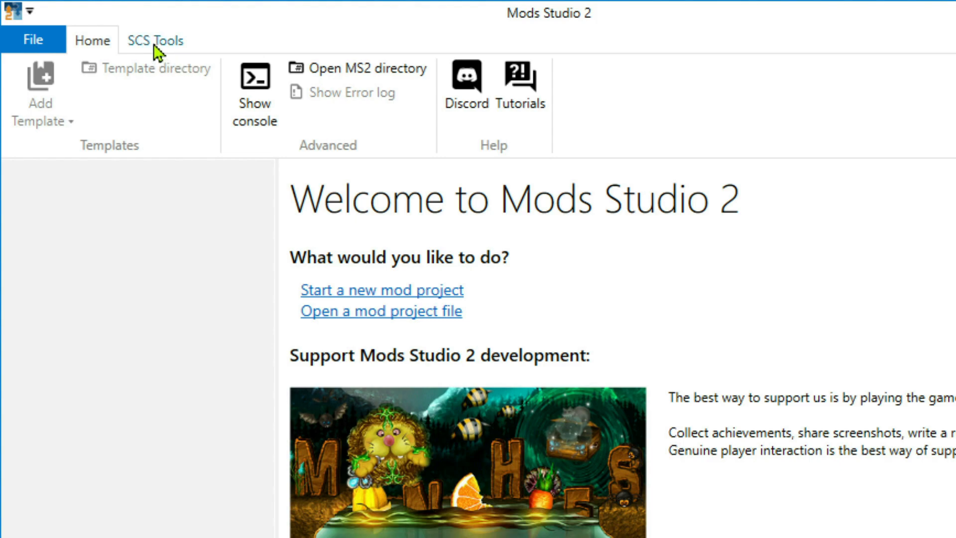
pyautogui.click(153, 43)
pyautogui.click(280, 101)
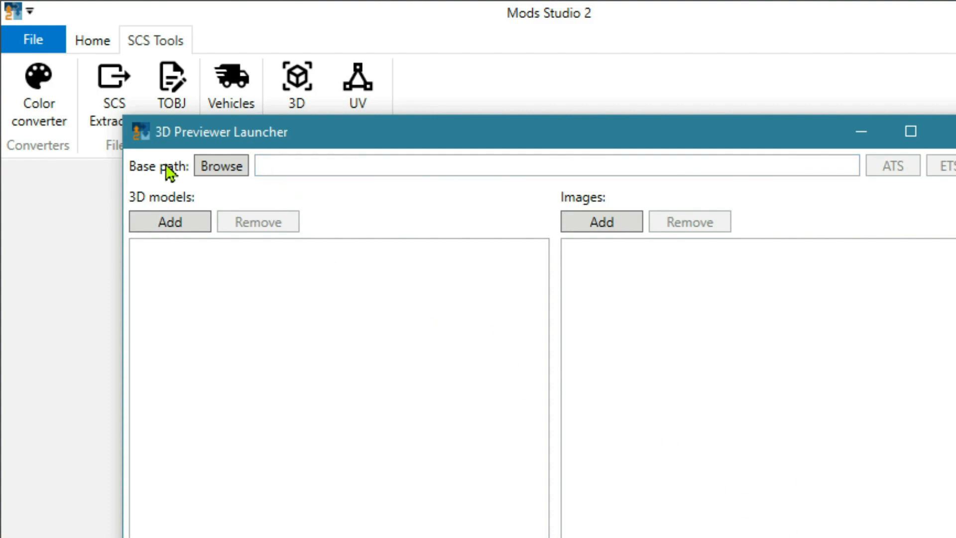
# Set the previewer's base path to the EXTRACTED BASE folder inside VERSION 1.40 GAME FILES\BASEFILES on the desktop
pyautogui.click(228, 175)
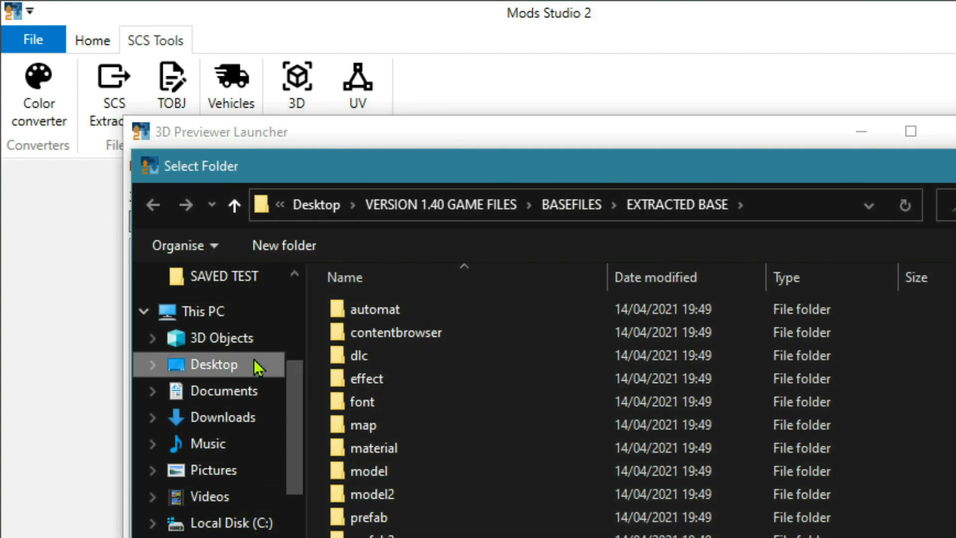
pyautogui.click(232, 369)
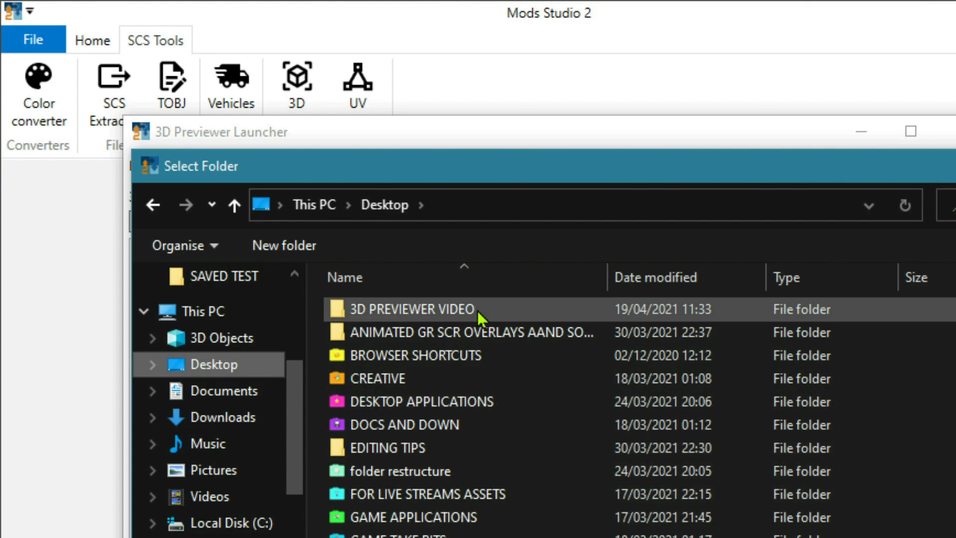
pyautogui.scroll(-6, 495, 454)
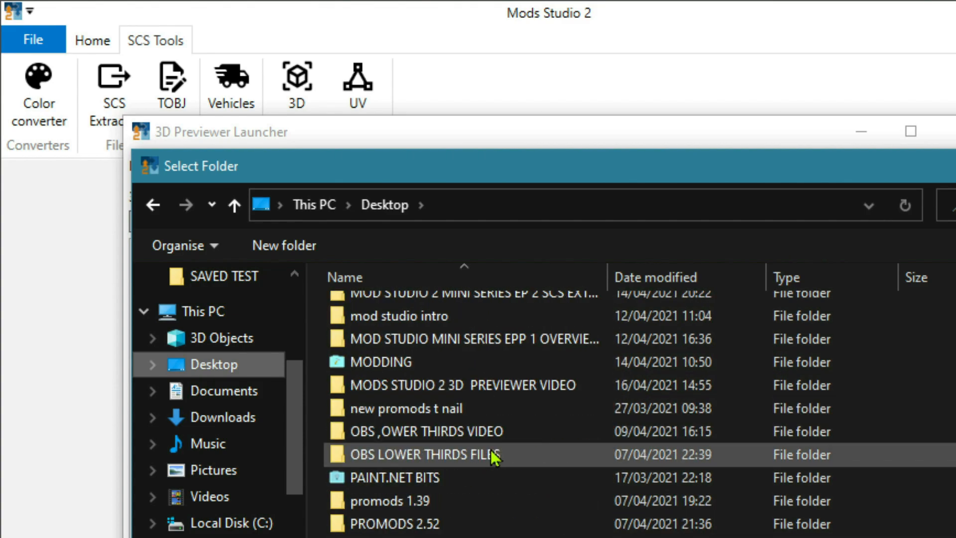
pyautogui.scroll(-2, 493, 454)
pyautogui.doubleClick(448, 533)
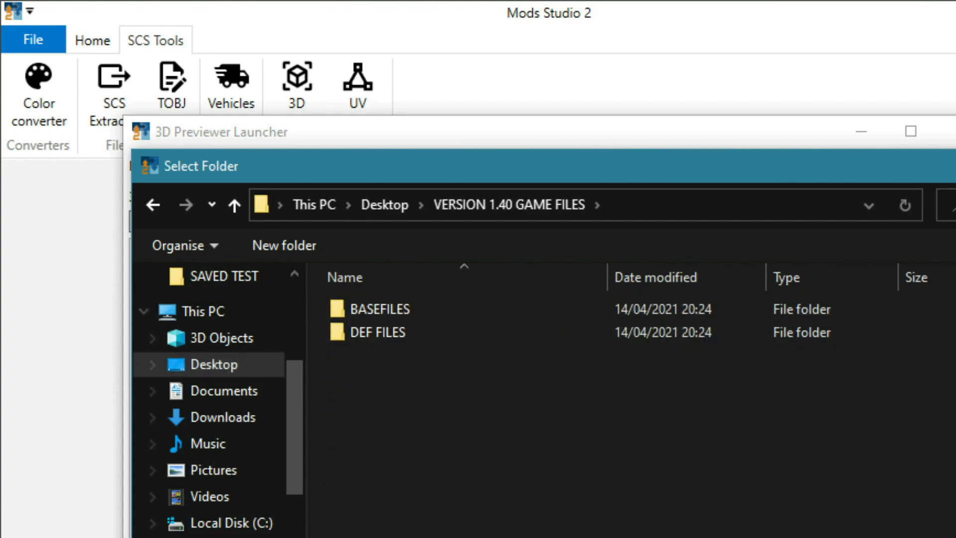
pyautogui.doubleClick(450, 309)
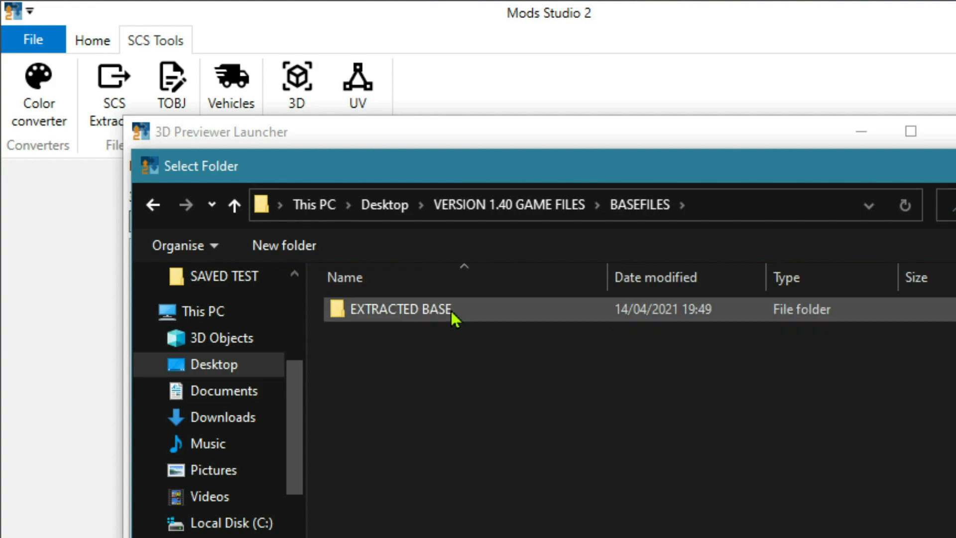
pyautogui.click(454, 311)
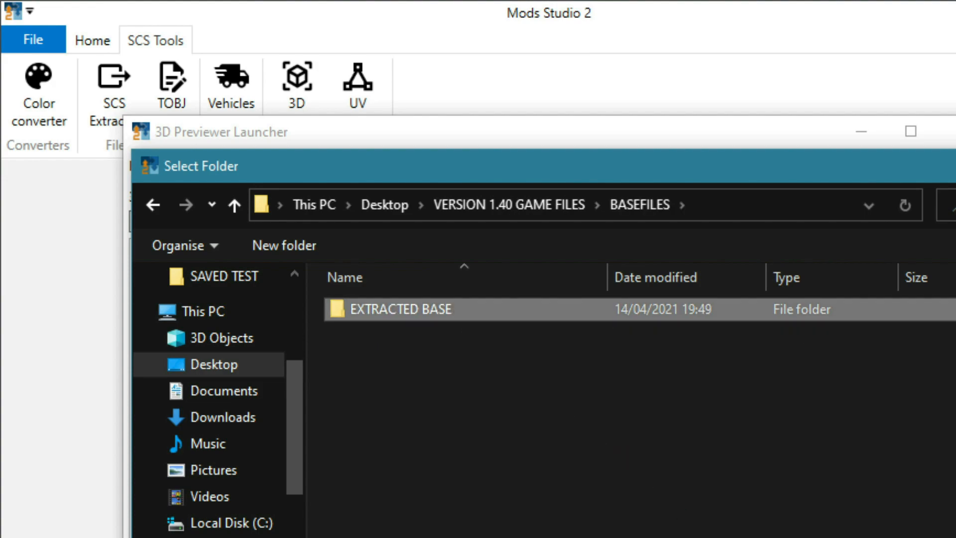
pyautogui.click(747, 537)
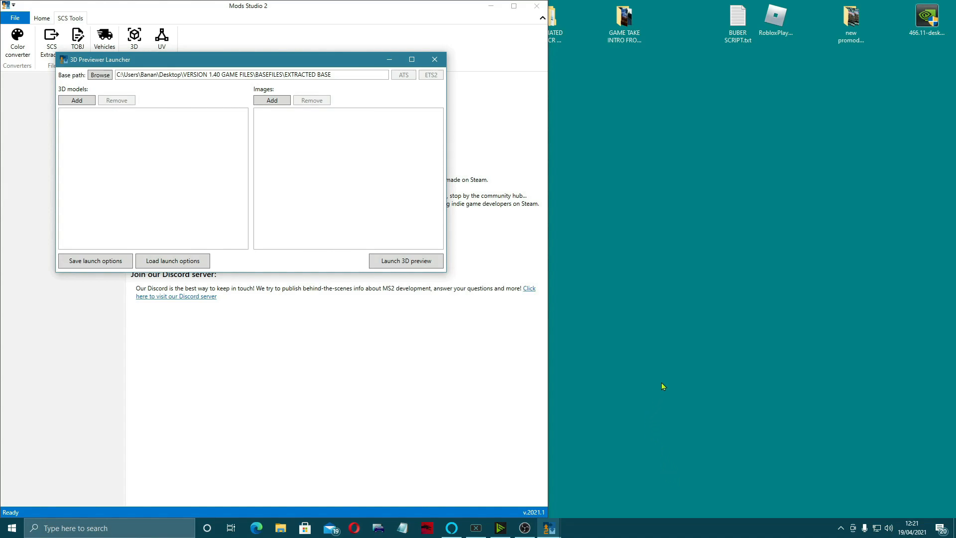
# Launch the 3D preview, maximize it and set the export size to 4096 x 4096
pyautogui.click(430, 262)
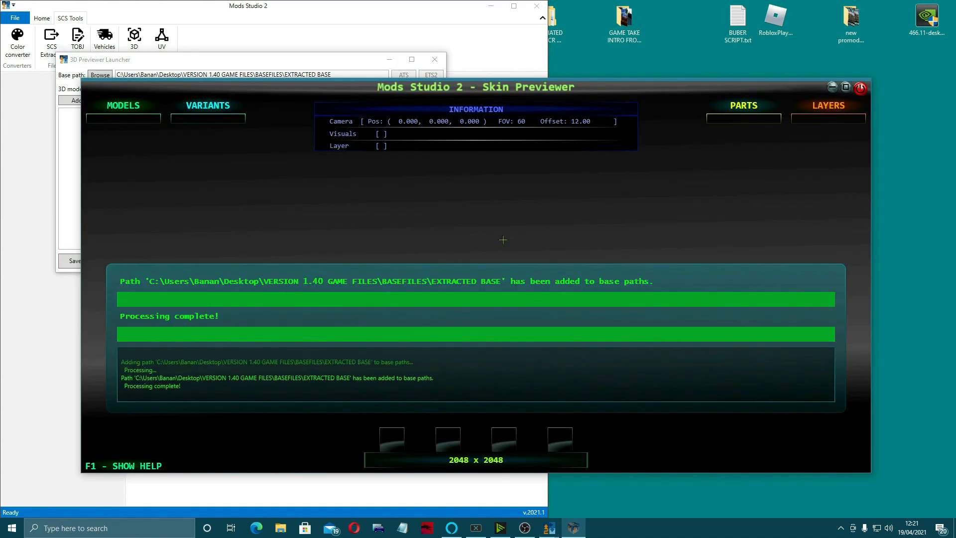
pyautogui.click(848, 88)
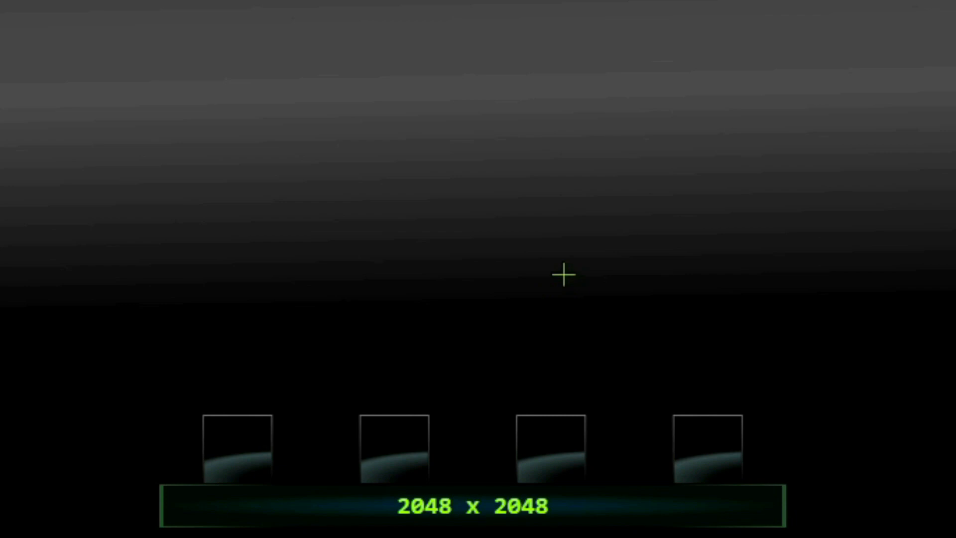
pyautogui.press('Right')
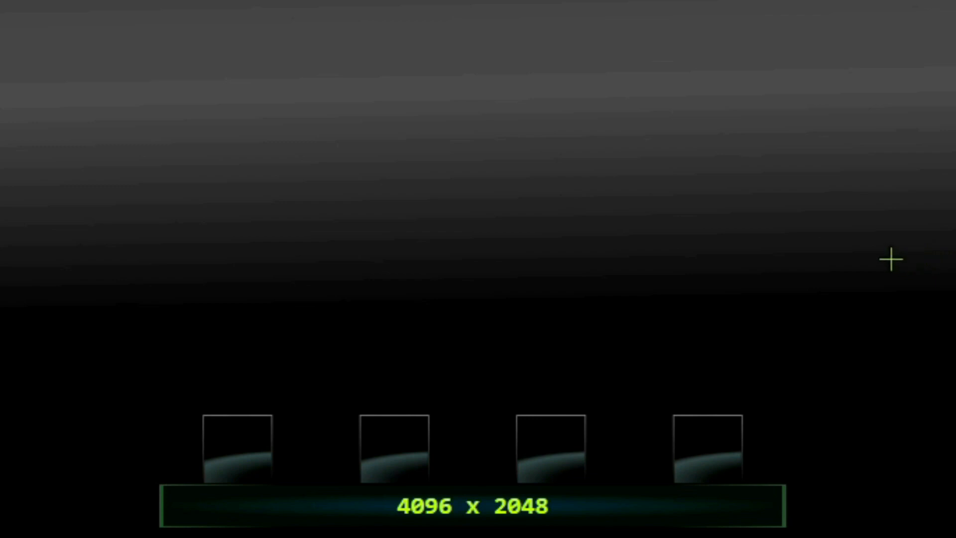
pyautogui.press('Up')
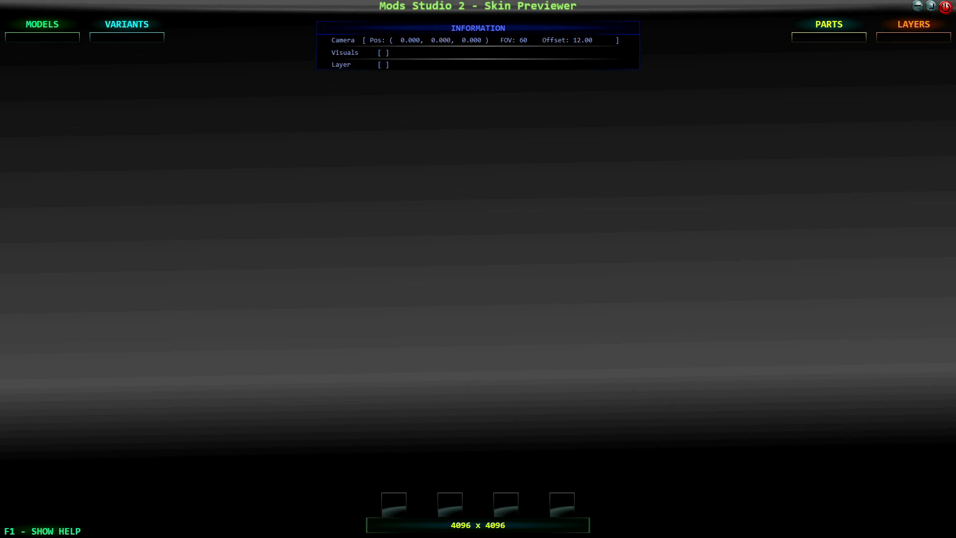
# Load truck.pmd from EXTRACTED BASE\vehicle\truck\daf_xf into the Skin Previewer and close the file window
pyautogui.hotkey('alt', 'Tab')
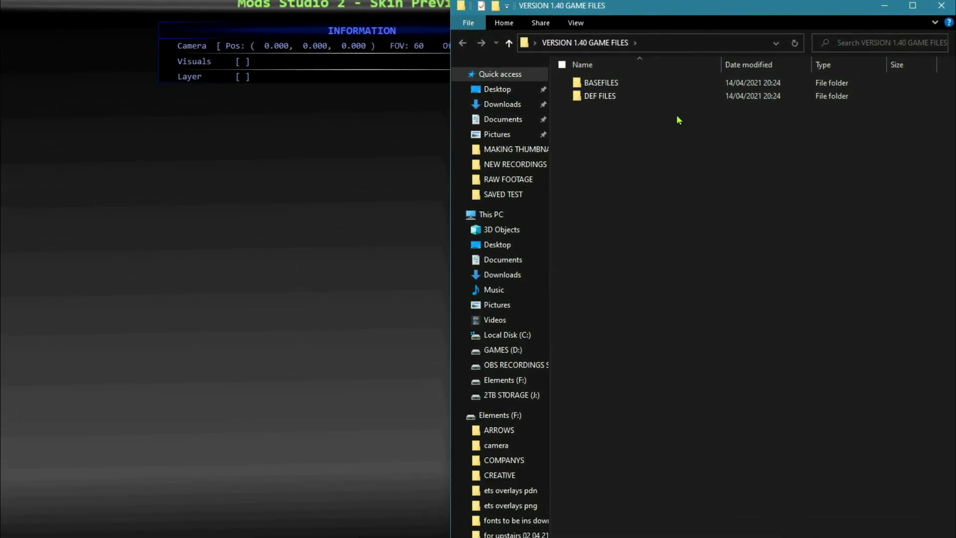
pyautogui.doubleClick(650, 82)
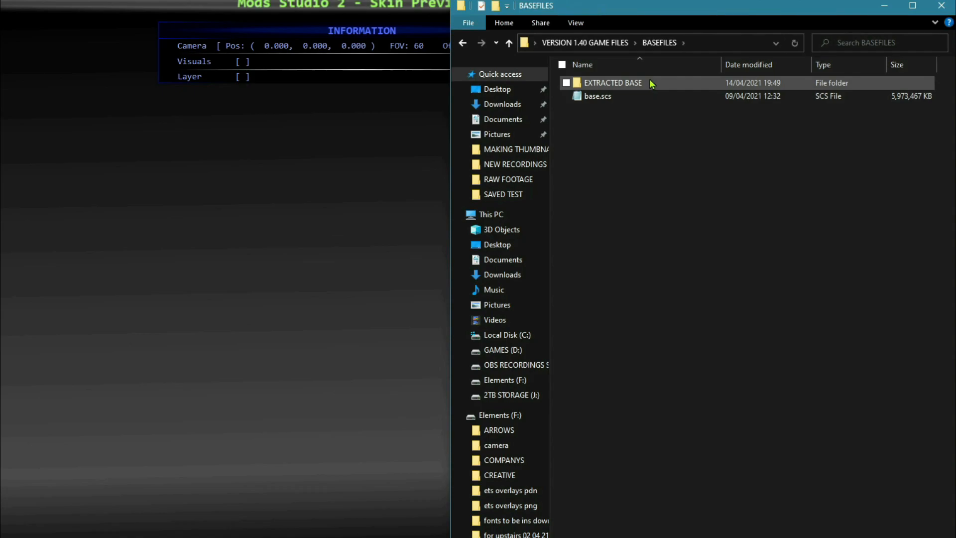
pyautogui.doubleClick(651, 84)
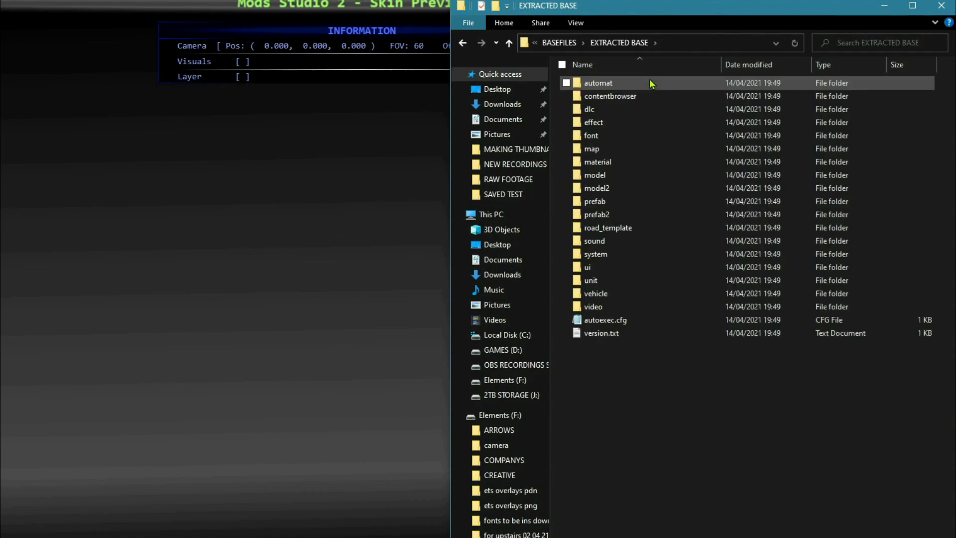
pyautogui.doubleClick(635, 298)
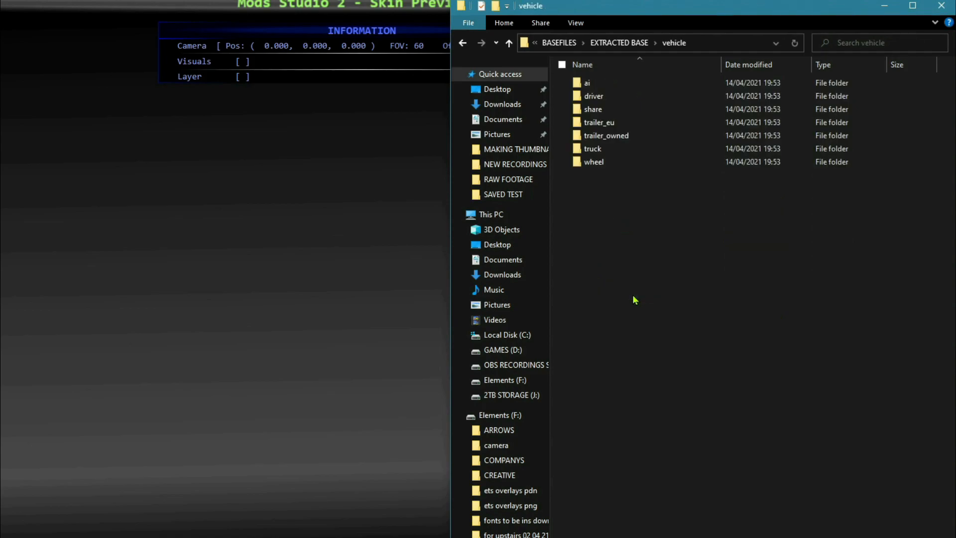
pyautogui.doubleClick(623, 154)
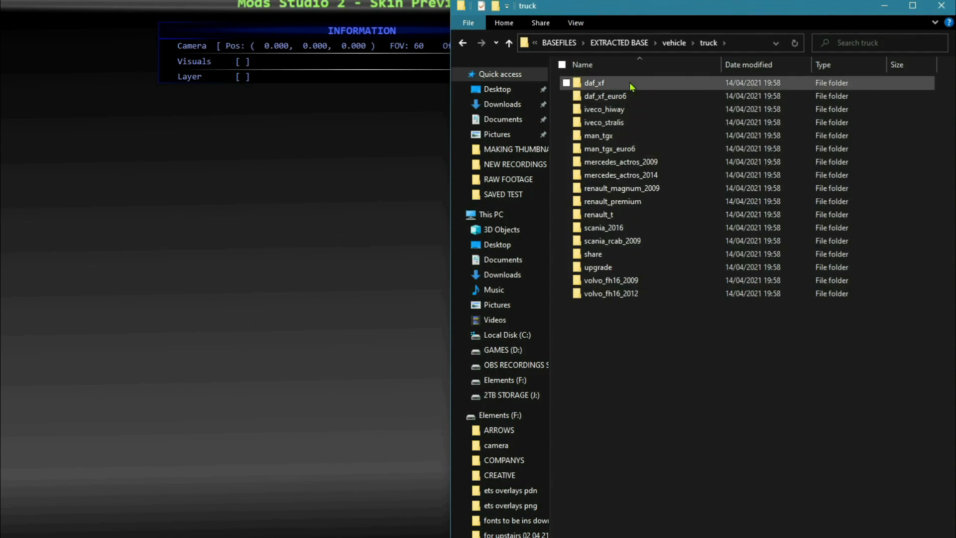
pyautogui.doubleClick(631, 87)
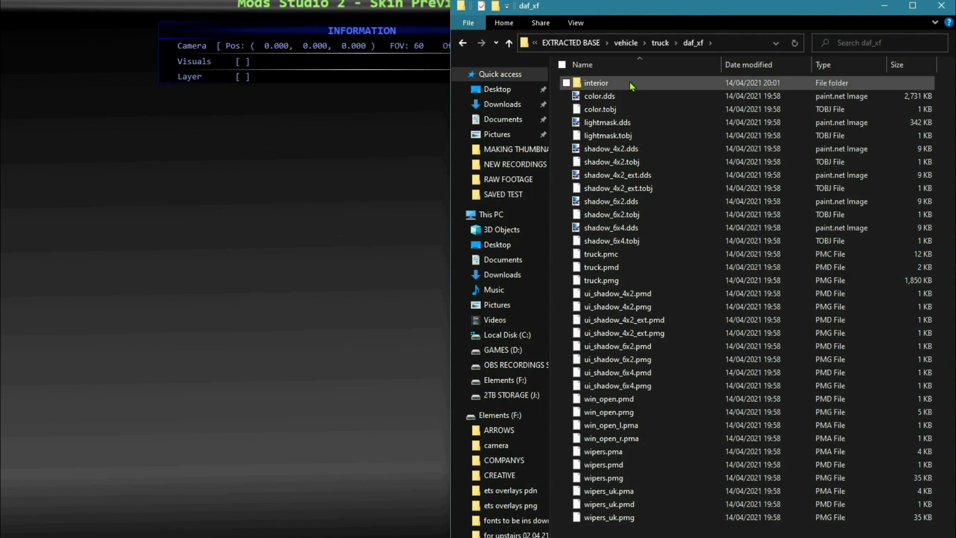
pyautogui.click(656, 269)
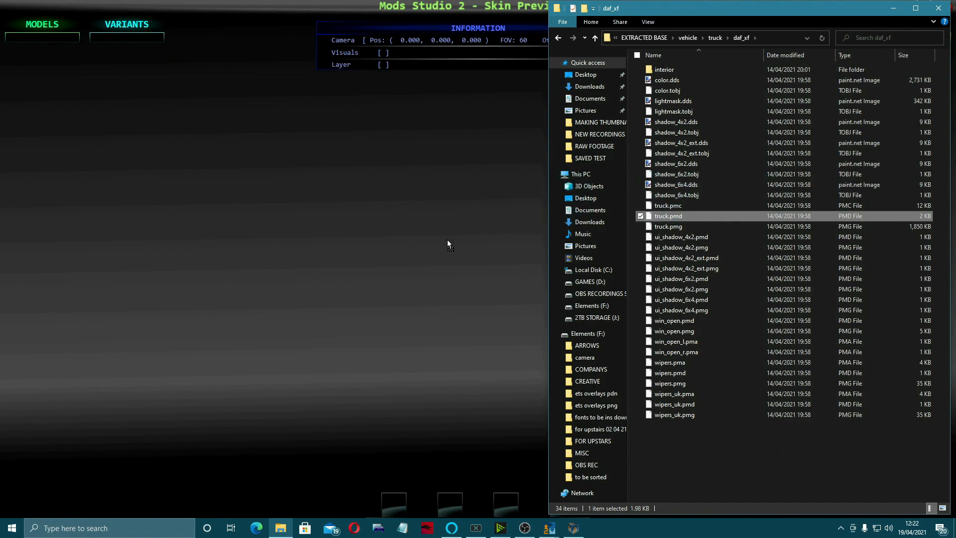
pyautogui.moveTo(447, 240); pyautogui.dragTo(447, 240)
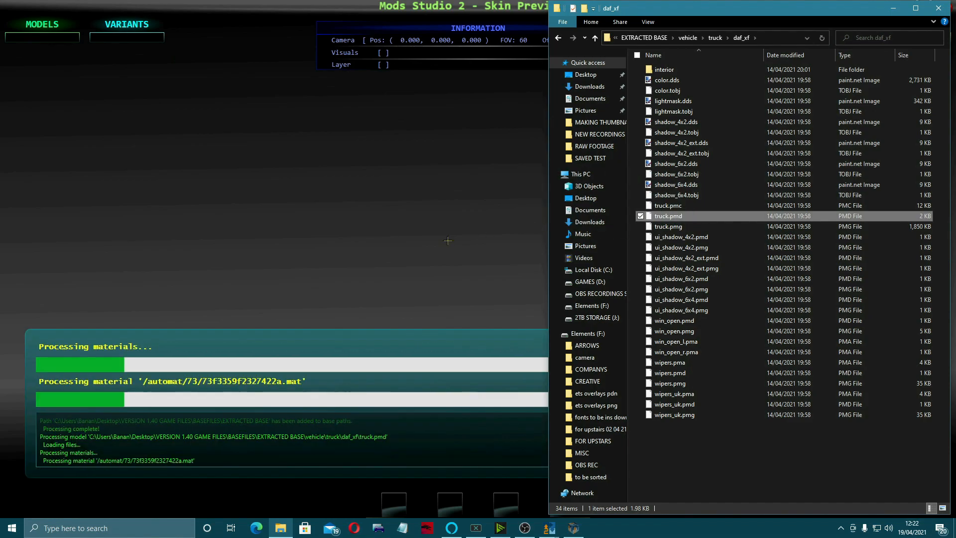
pyautogui.click(937, 9)
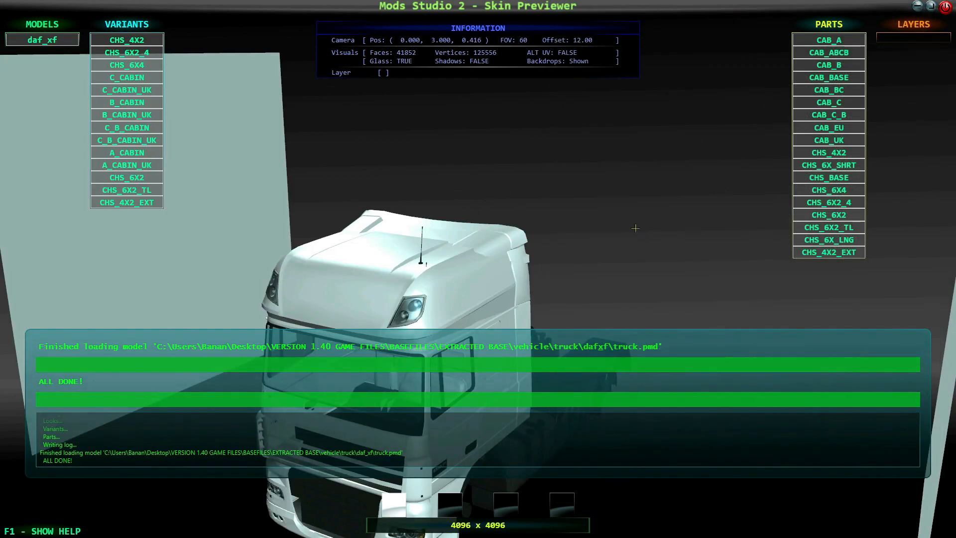
# Preview the truck's C_CABIN, B_CABIN, A_CABIN and CHS_4X2 variants separately, and consult the previewer's help overview
pyautogui.scroll(-7, 637, 222)
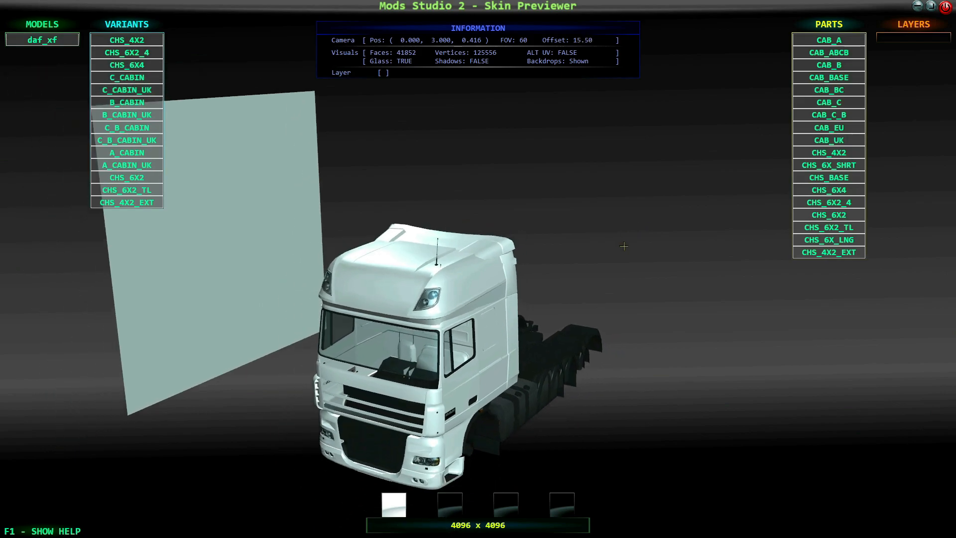
pyautogui.moveTo(593, 237); pyautogui.dragTo(627, 219)
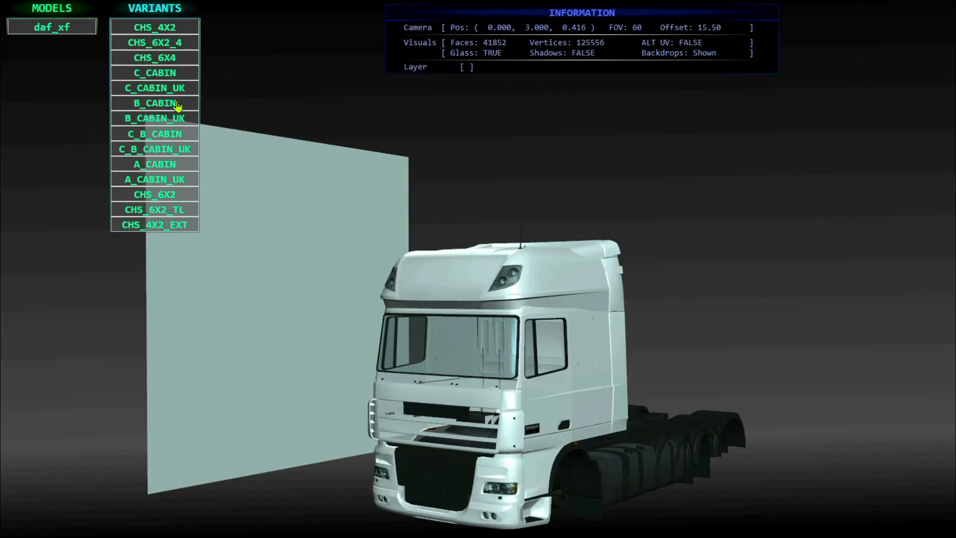
pyautogui.click(166, 74)
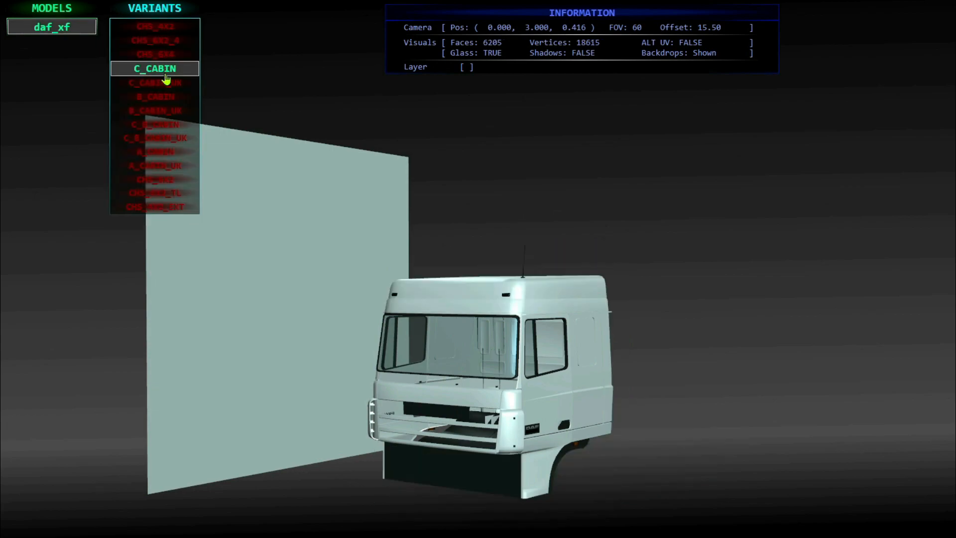
pyautogui.click(161, 101)
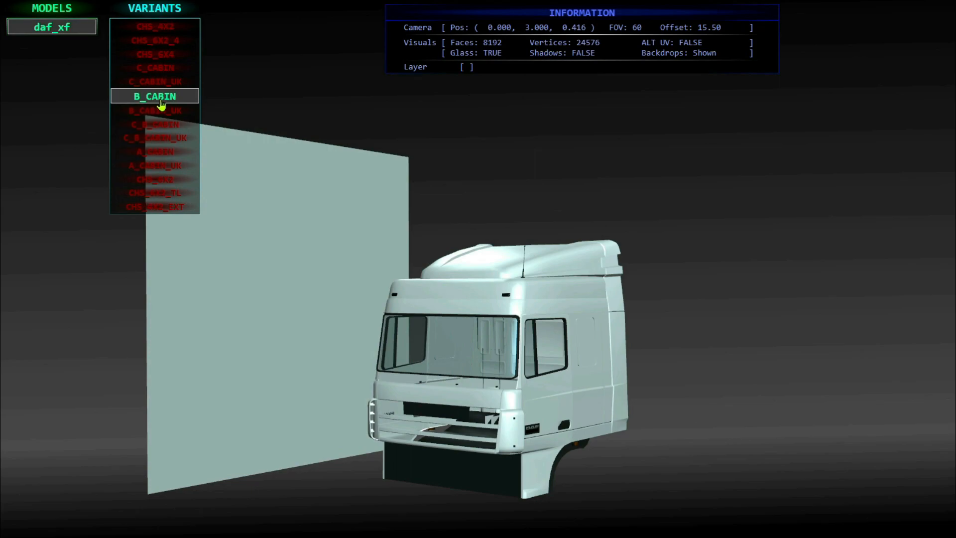
pyautogui.click(154, 156)
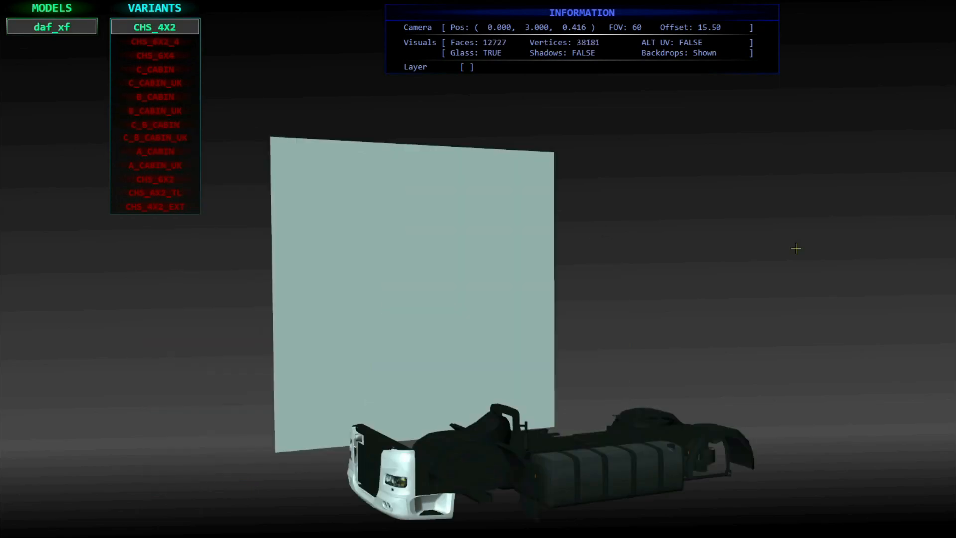
pyautogui.press('F1')
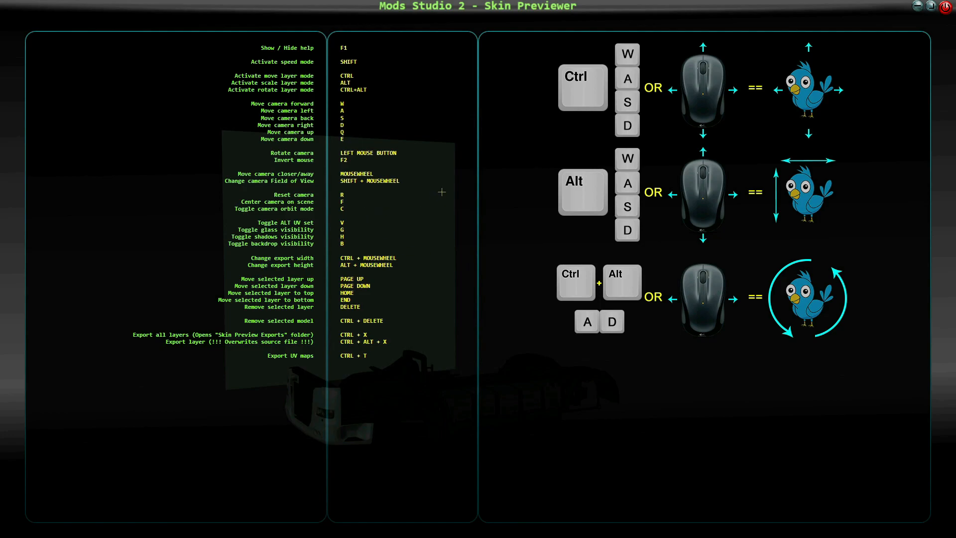
pyautogui.press('F1')
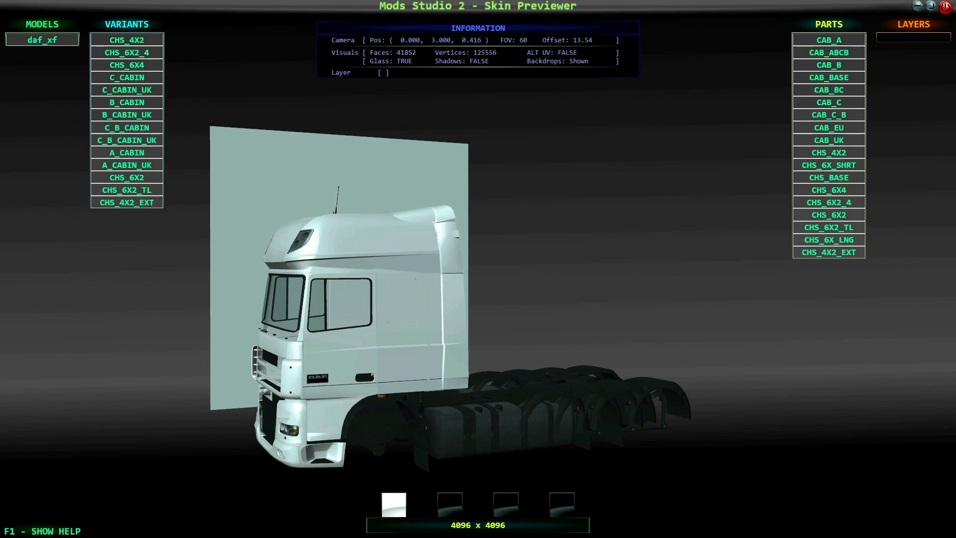
# Add Cabin A (Super Space).png, STRIPE 2.png, STRIPE.png and TEXT.png from the SAVED TEST folder as layers on the truck
pyautogui.hotkey('alt', 'Tab')
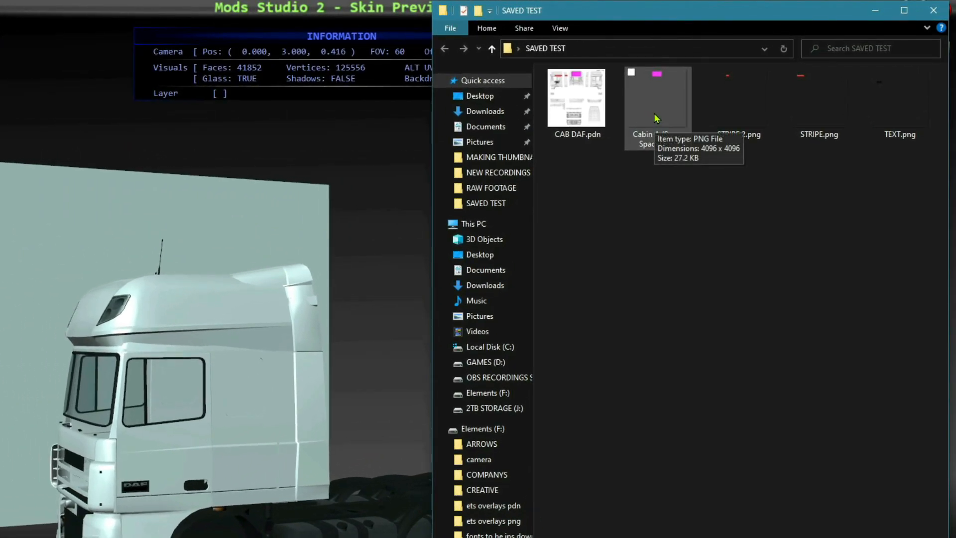
pyautogui.click(654, 115)
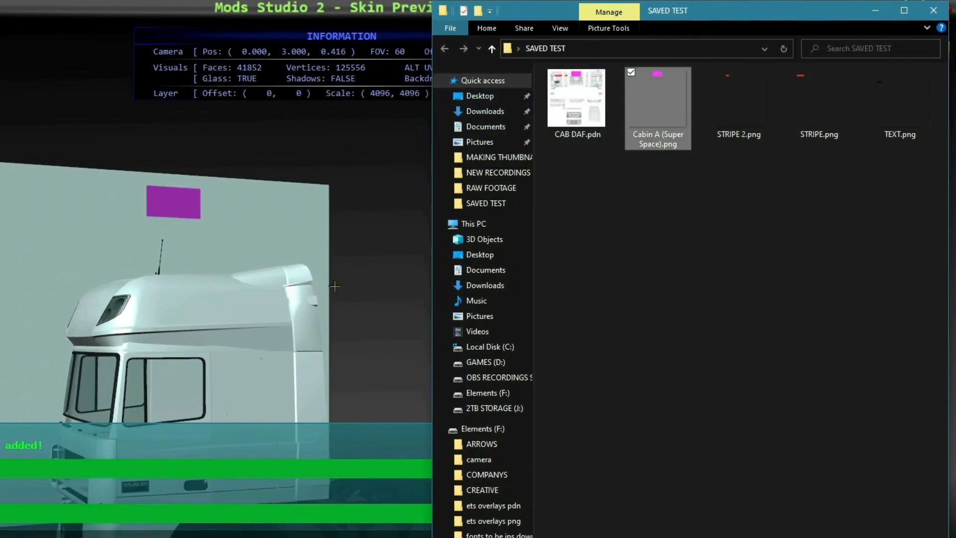
pyautogui.moveTo(736, 102); pyautogui.dragTo(304, 287)
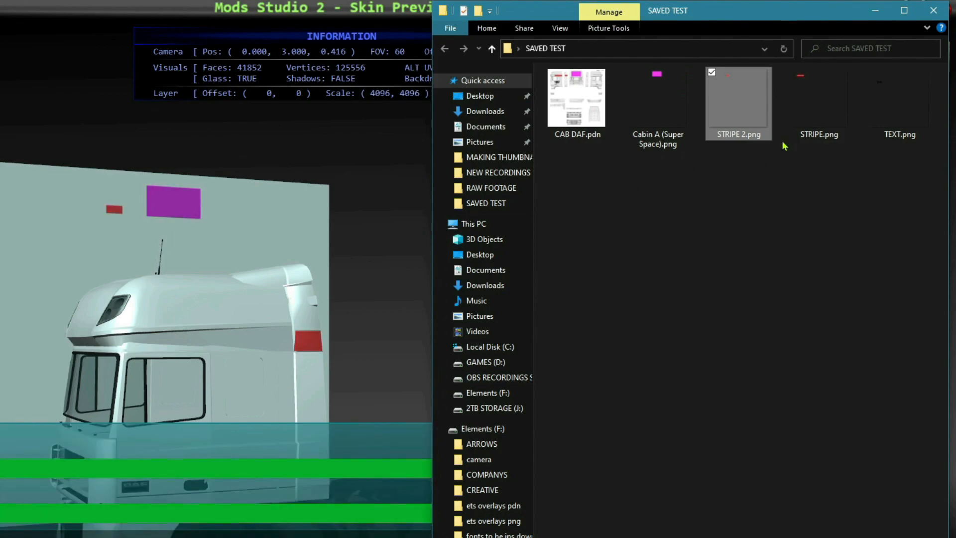
pyautogui.moveTo(814, 123); pyautogui.dragTo(293, 288)
pyautogui.moveTo(895, 127); pyautogui.dragTo(309, 268)
pyautogui.click(933, 10)
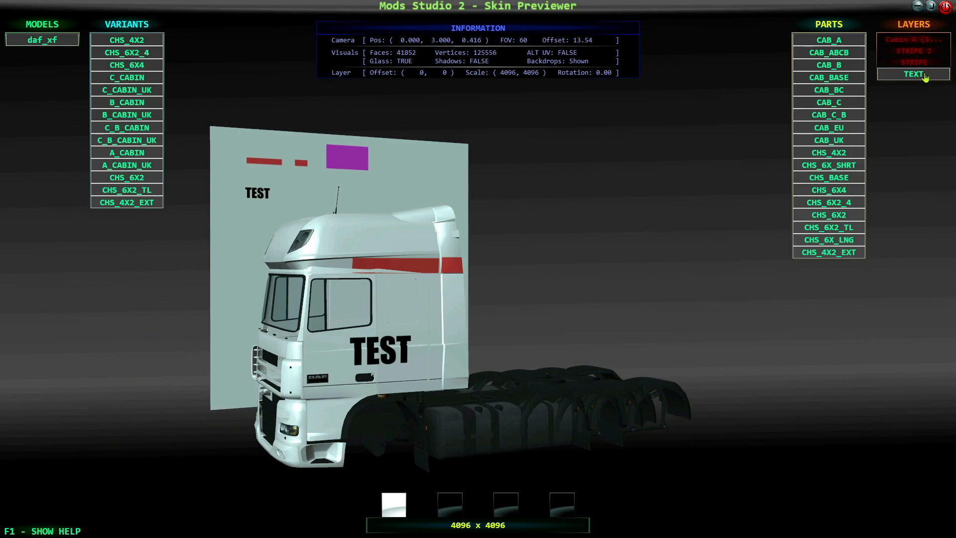
# Make TEXT the active layer and move its TEST lettering up and towards the rear of the cab side
pyautogui.click(915, 54)
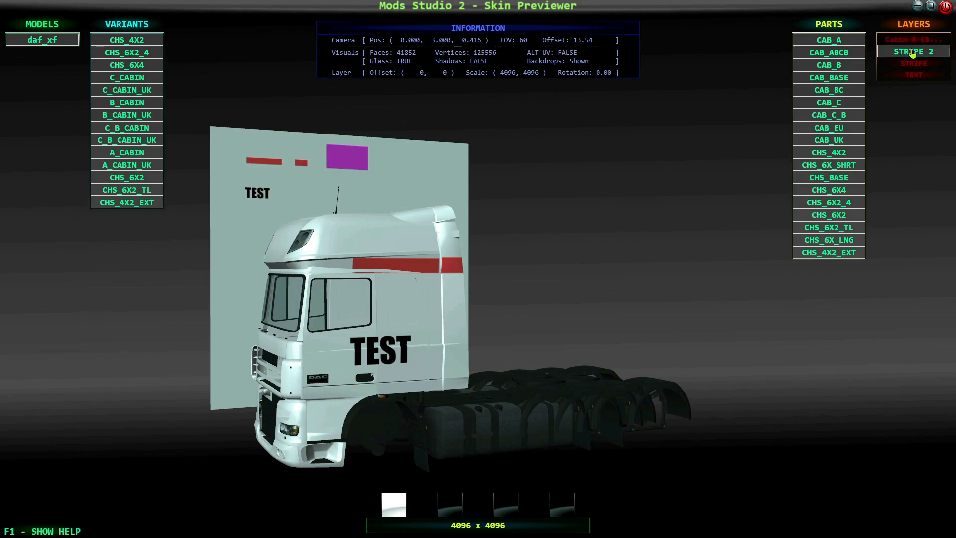
pyautogui.click(910, 65)
pyautogui.click(910, 75)
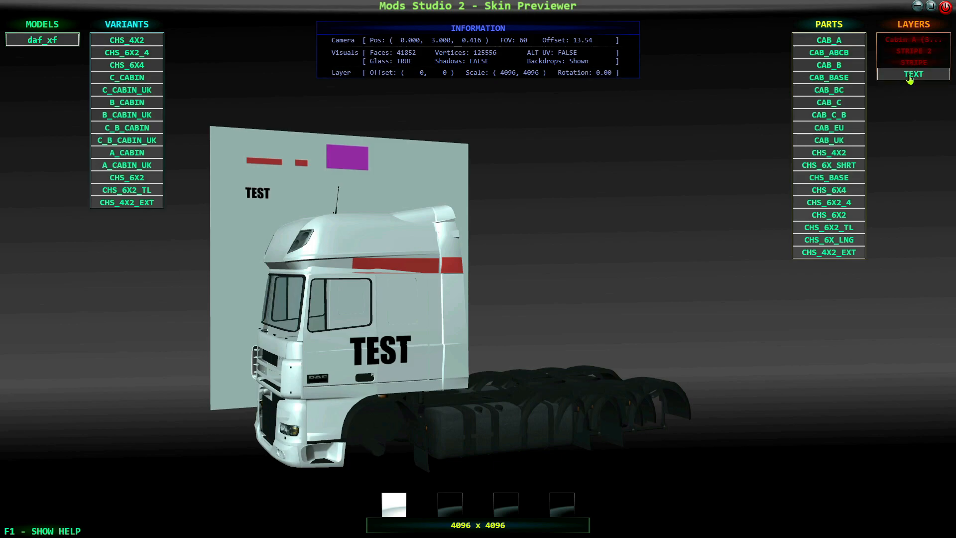
pyautogui.scroll(3, 717, 161)
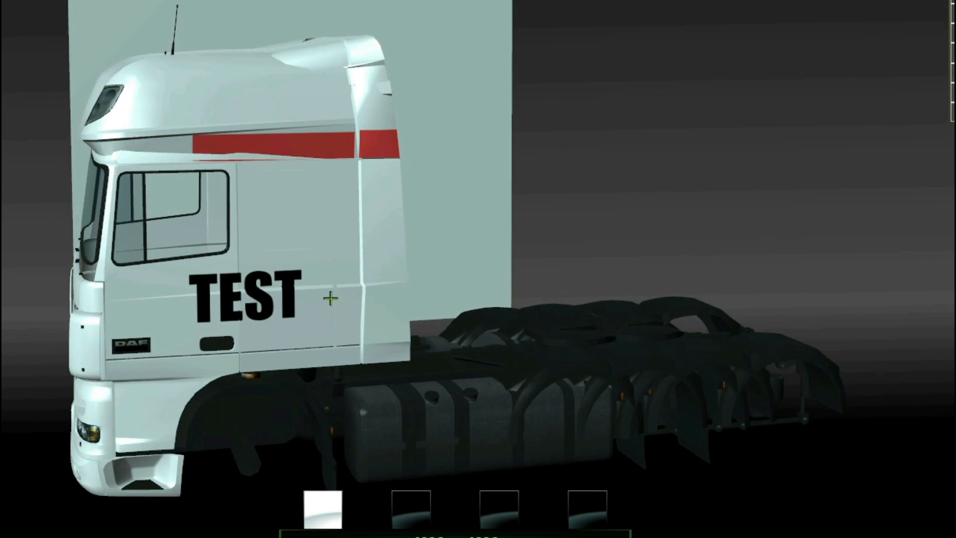
pyautogui.moveTo(287, 310); pyautogui.dragTo(319, 258)
pyautogui.press('ctrl')
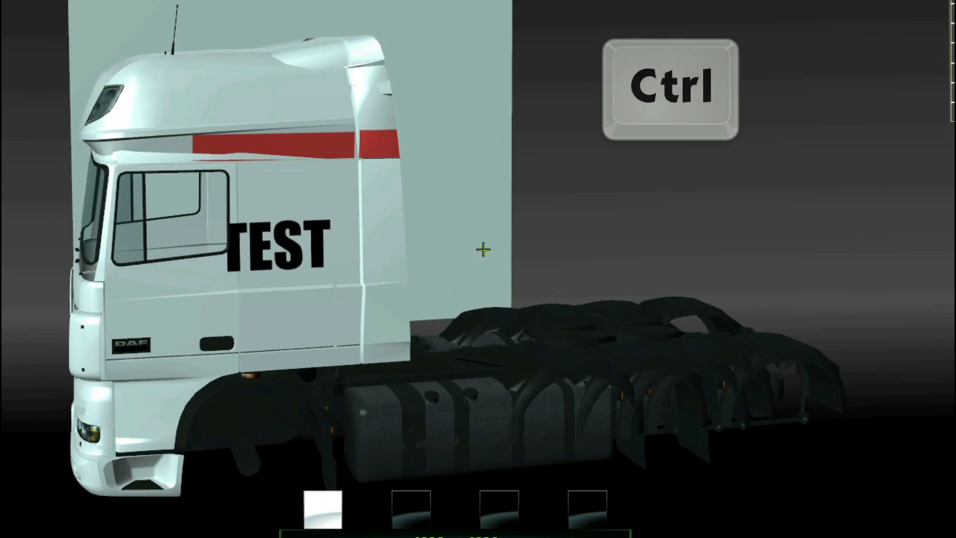
# Move the TEST lettering onto the cab side behind the door window, at about offset (273, -386), and rotate it about -5.52
pyautogui.moveTo(312, 314)
pyautogui.mouseDown()
pyautogui.moveTo(326, 304)
pyautogui.moveTo(314, 312)
pyautogui.mouseUp()
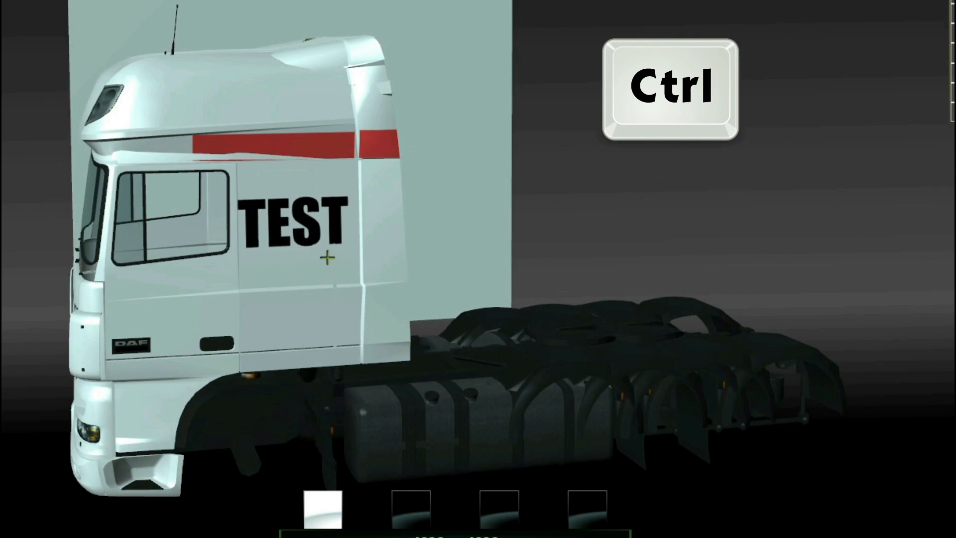
pyautogui.moveTo(326, 256)
pyautogui.mouseDown()
pyautogui.moveTo(331, 248)
pyautogui.moveTo(328, 255)
pyautogui.mouseUp()
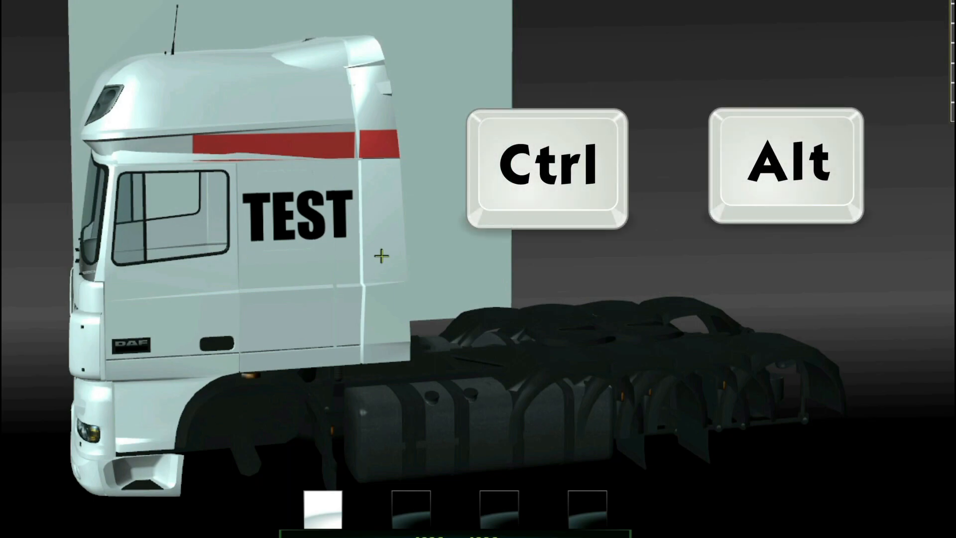
pyautogui.moveTo(371, 249)
pyautogui.mouseDown()
pyautogui.moveTo(381, 241)
pyautogui.moveTo(369, 253)
pyautogui.mouseUp()
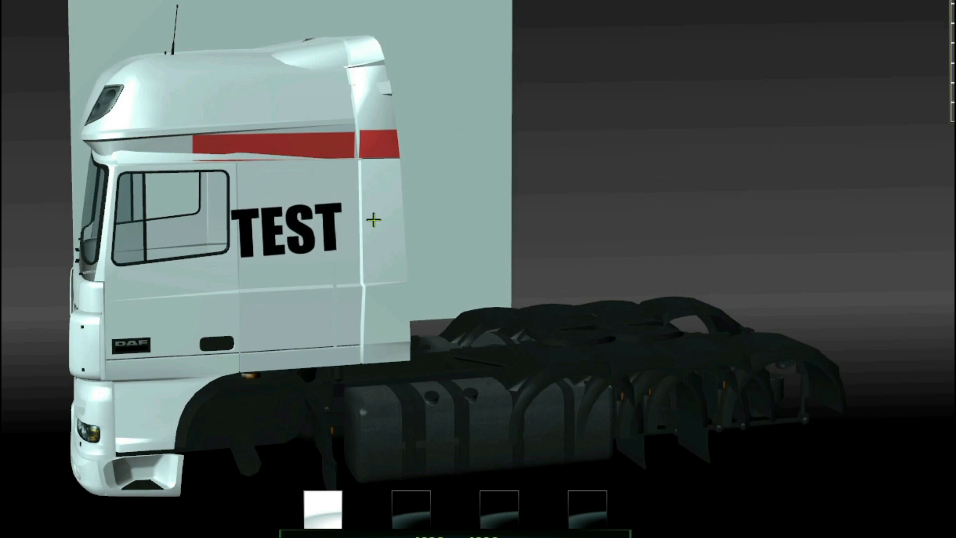
pyautogui.moveTo(367, 214); pyautogui.dragTo(318, 226)
pyautogui.scroll(2, 347, 362)
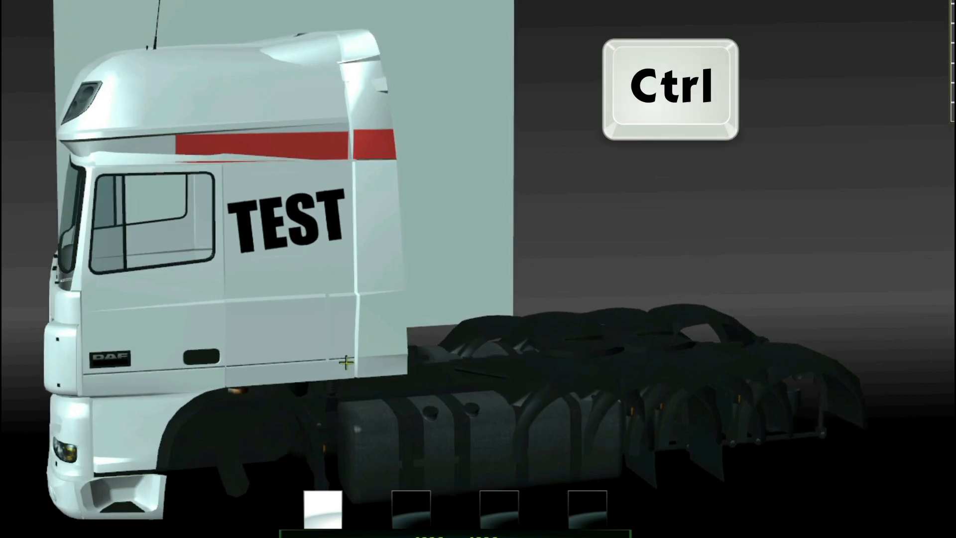
pyautogui.scroll(5, 327, 335)
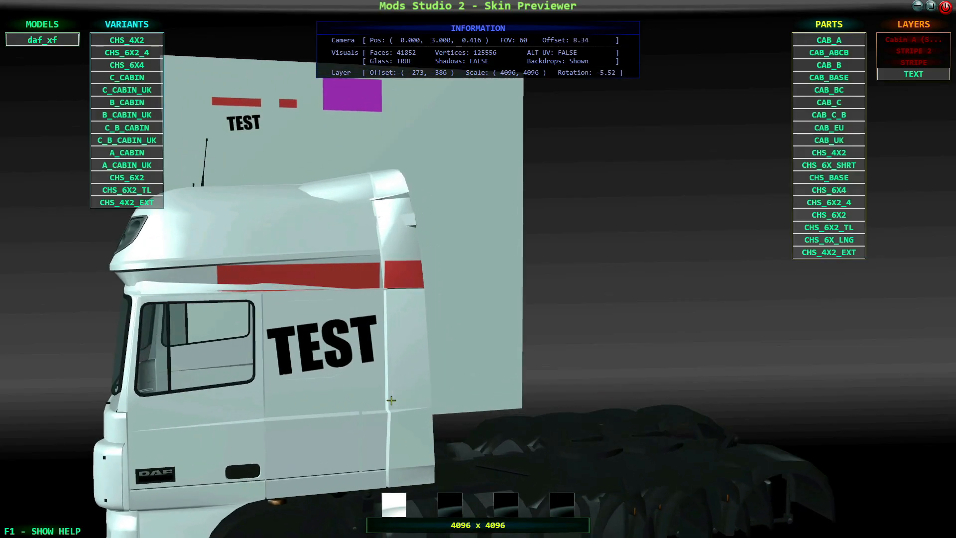
pyautogui.scroll(3, 391, 401)
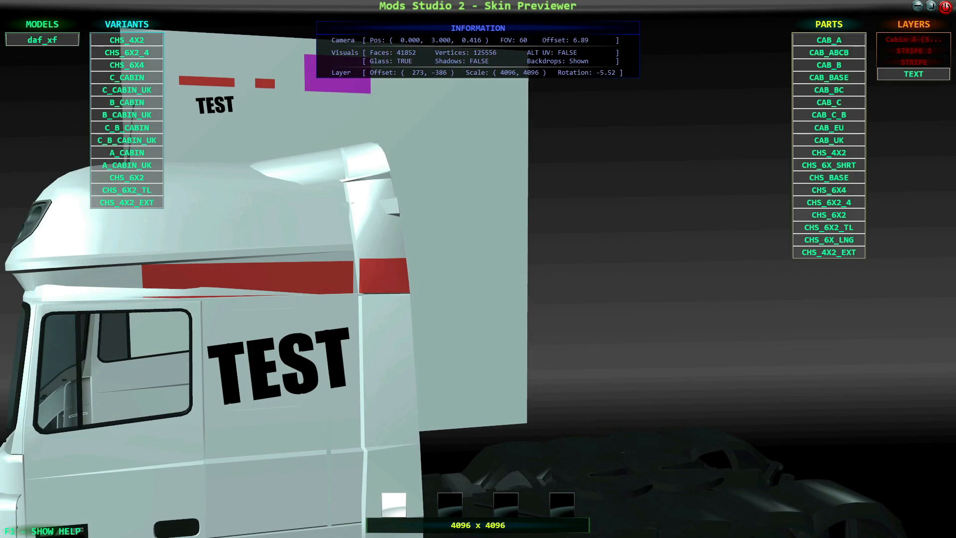
pyautogui.moveTo(278, 348); pyautogui.dragTo(326, 332)
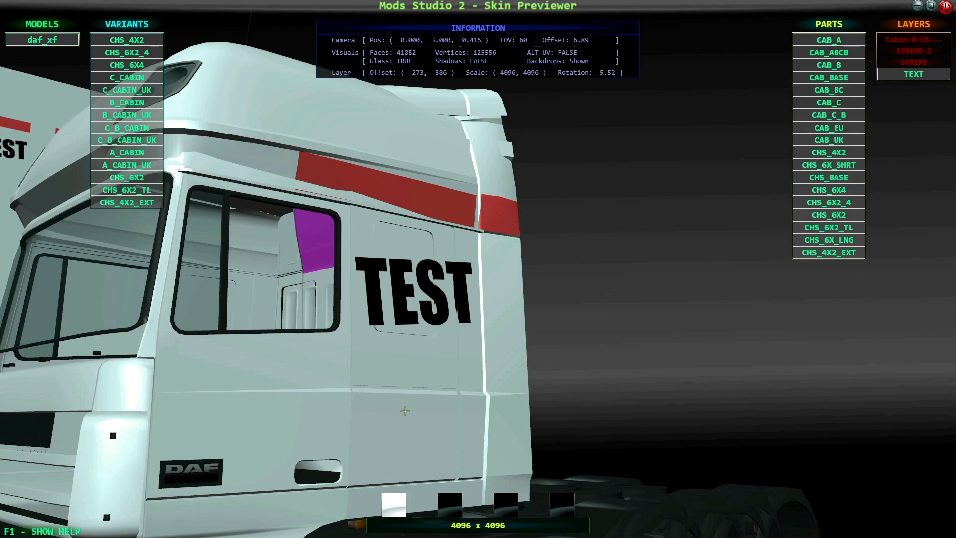
pyautogui.scroll(-6, 424, 397)
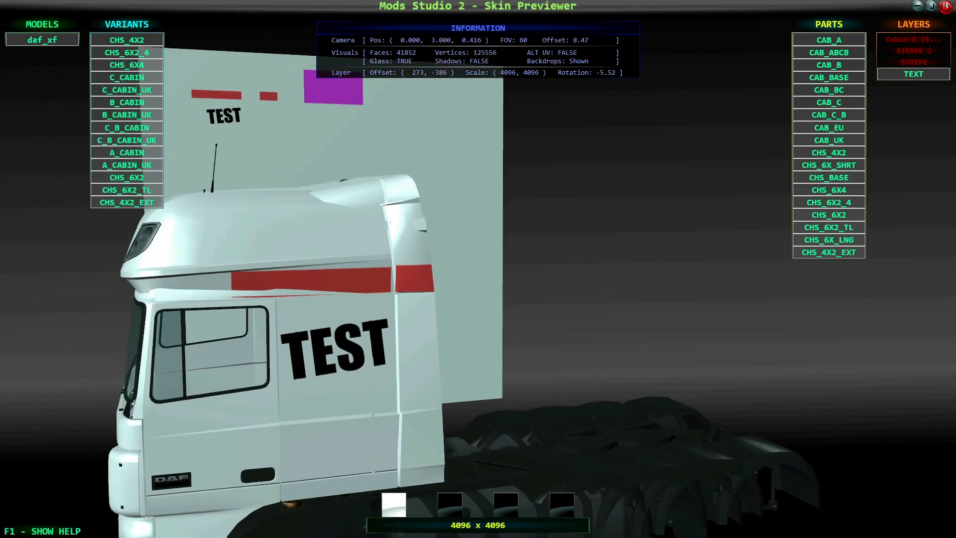
# Move the STRIPE and STRIPE 2 layers down to form one band below the TEST lettering, offset about (14, 402) and (-2, 405)
pyautogui.click(915, 63)
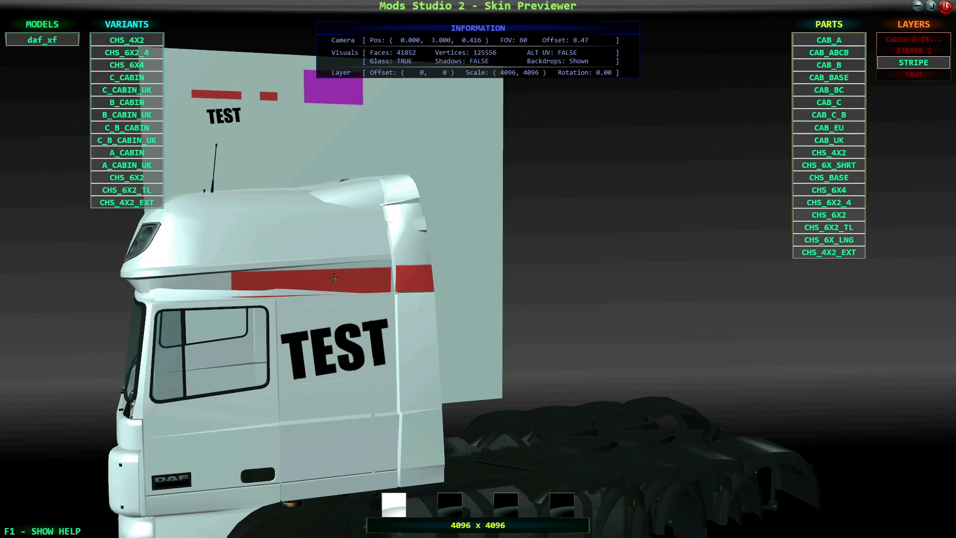
pyautogui.moveTo(335, 278); pyautogui.dragTo(340, 403)
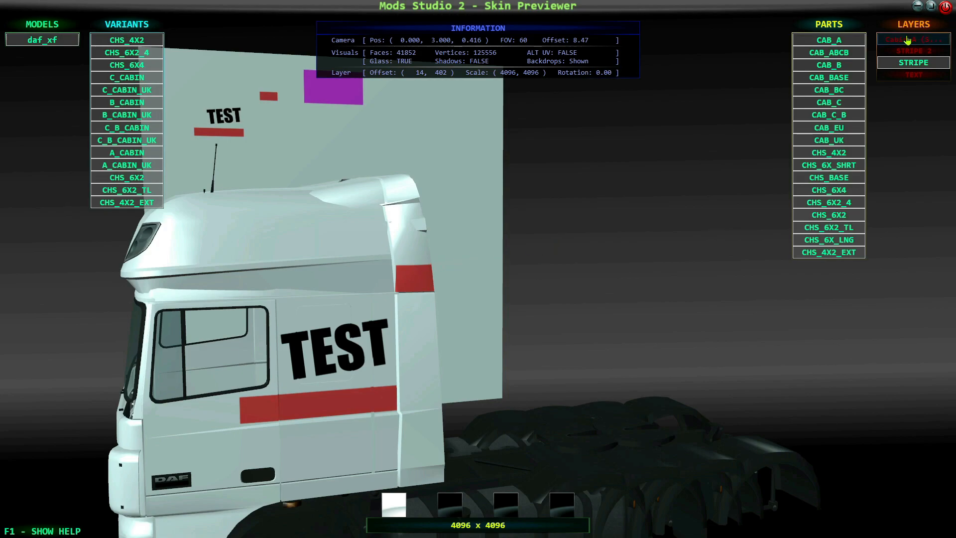
pyautogui.click(913, 52)
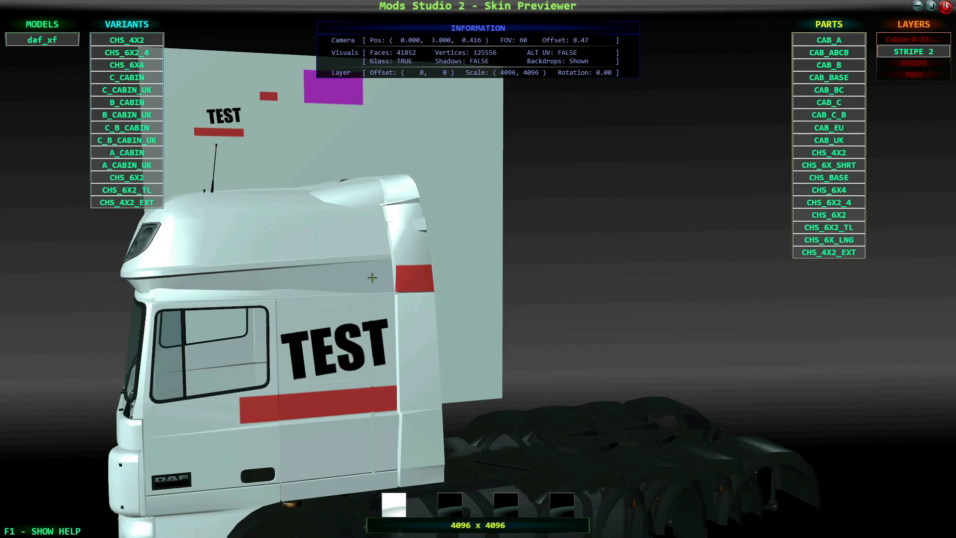
pyautogui.moveTo(414, 279); pyautogui.dragTo(418, 379)
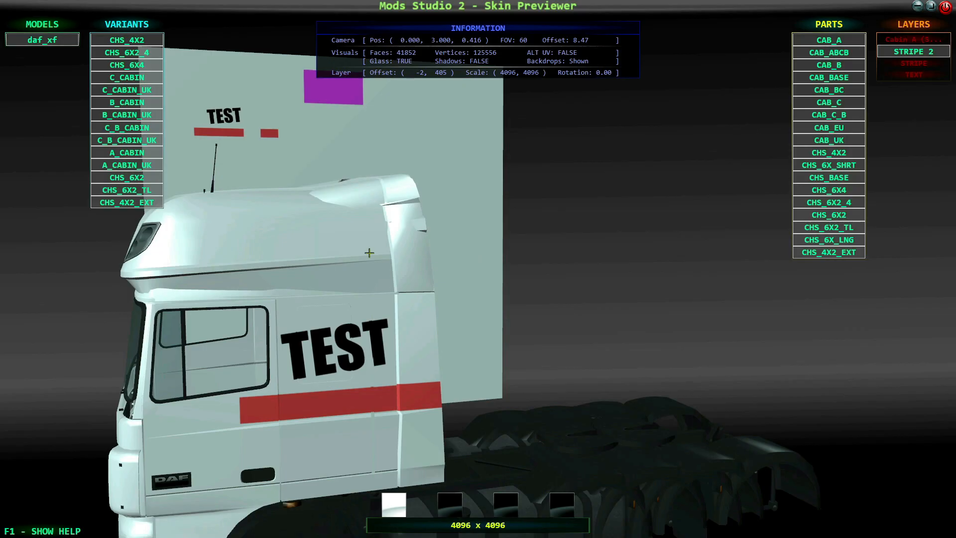
# Make Cabin A the active layer, shift its purple block on the cab's rear wall to about (-14, 167) and narrow it to about 2412 x 4438
pyautogui.click(911, 40)
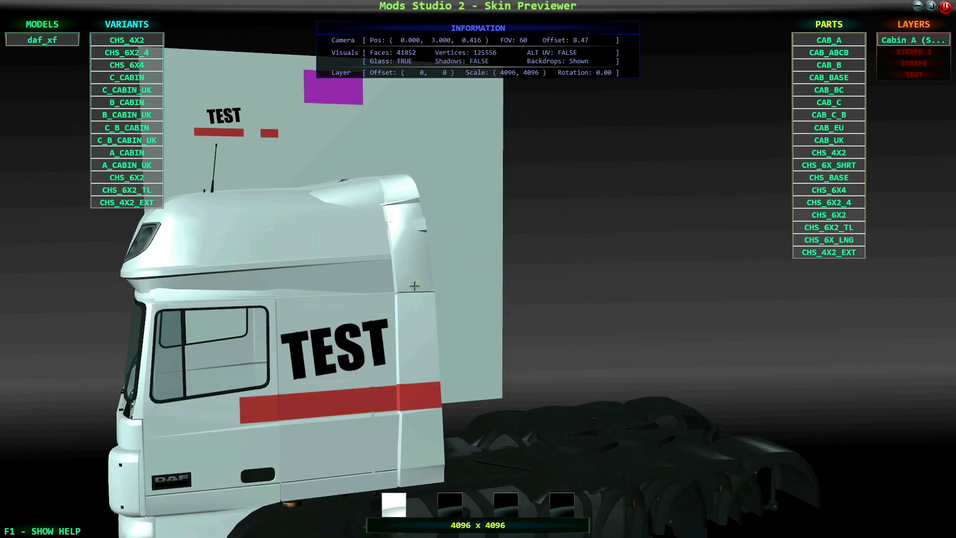
pyautogui.moveTo(415, 286); pyautogui.dragTo(254, 286)
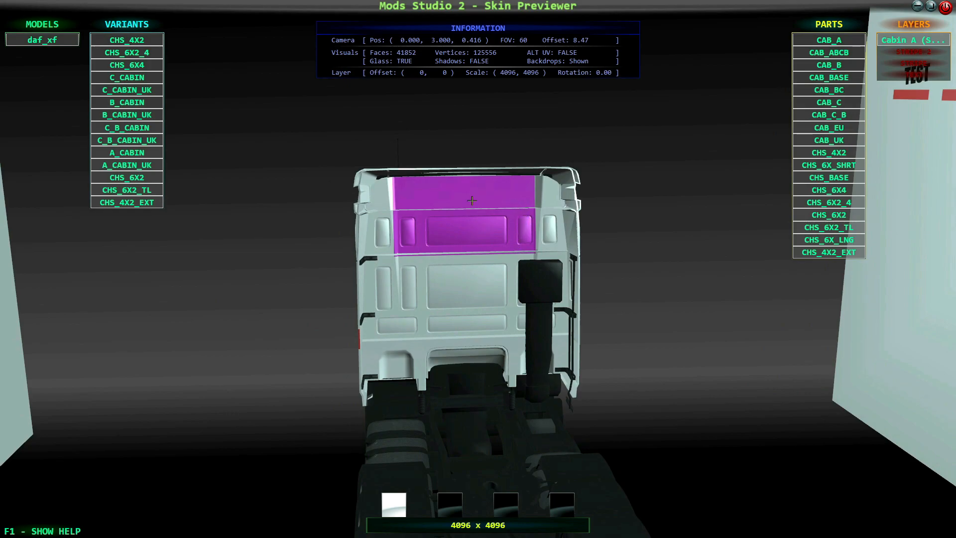
pyautogui.scroll(3, 472, 201)
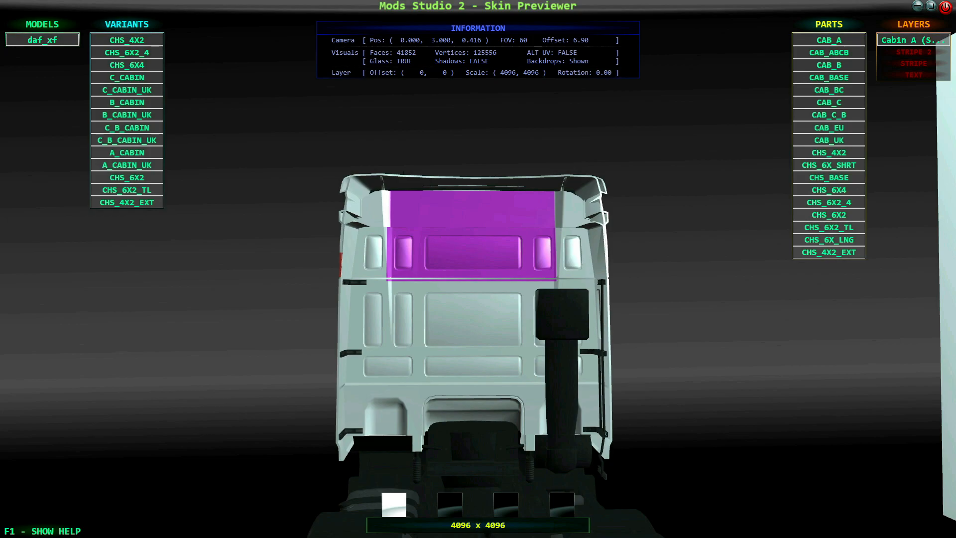
pyautogui.moveTo(472, 234); pyautogui.dragTo(467, 274)
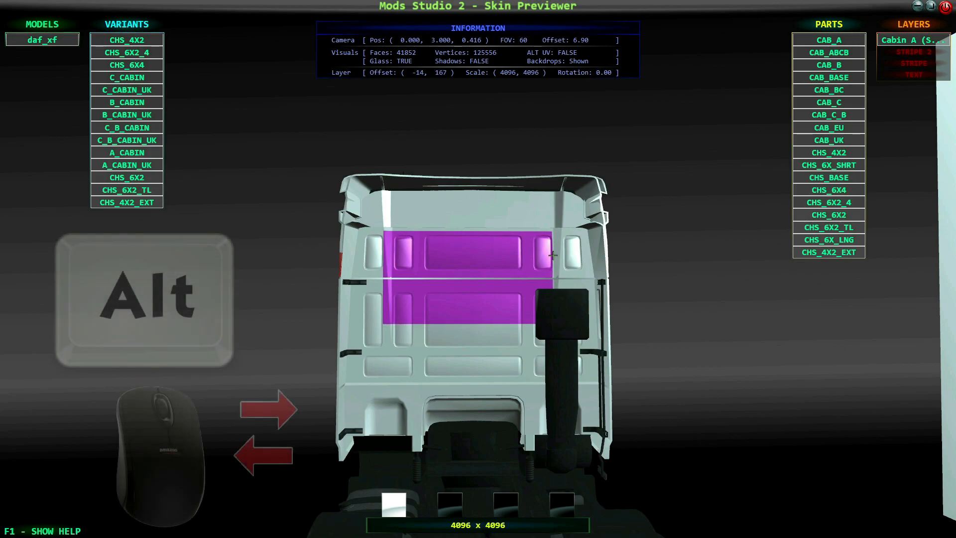
pyautogui.moveTo(553, 255); pyautogui.dragTo(537, 285)
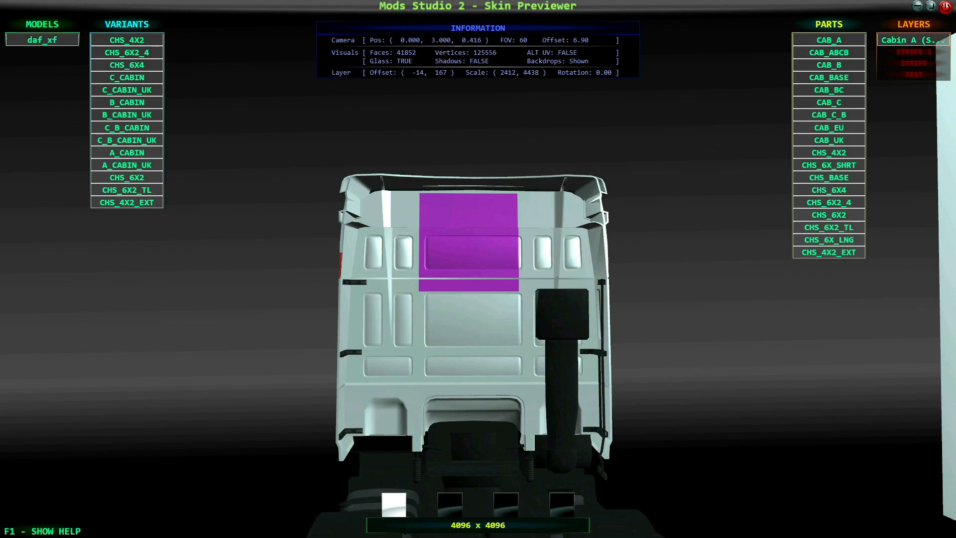
# Recentre and flatten the purple block over the rear wall's central panels, scaling it to about 2453 x 1862 at offset (4, -637)
pyautogui.moveTo(469, 242); pyautogui.dragTo(508, 246)
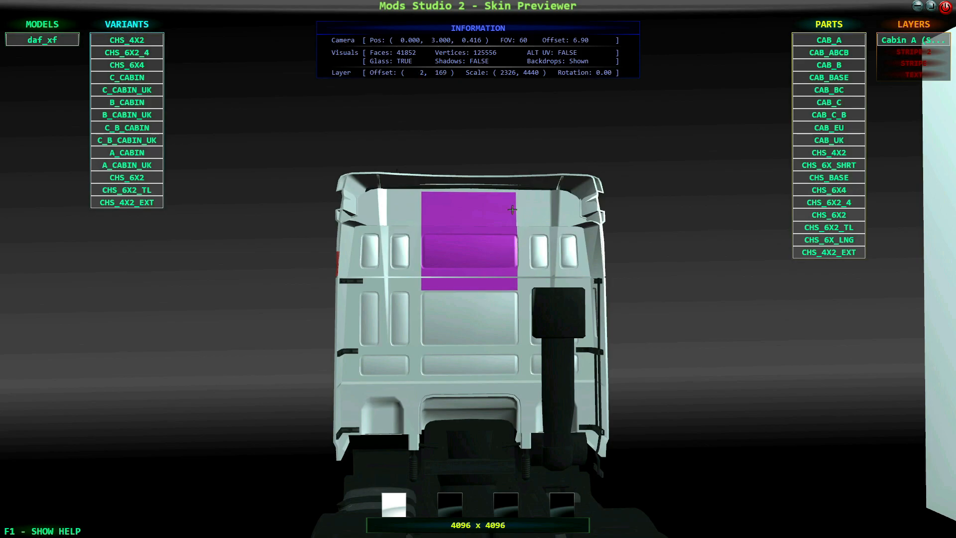
pyautogui.moveTo(478, 288); pyautogui.dragTo(479, 318)
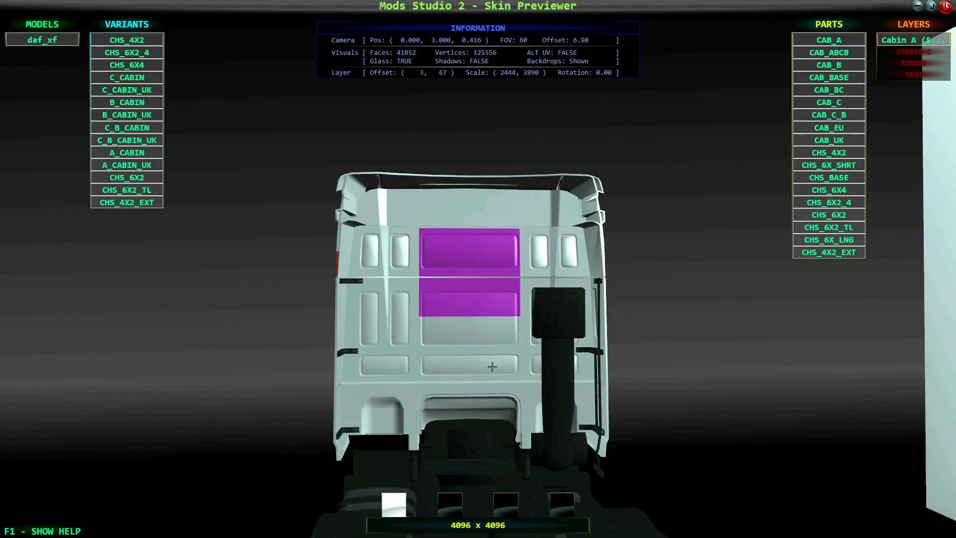
pyautogui.moveTo(503, 318); pyautogui.dragTo(472, 324)
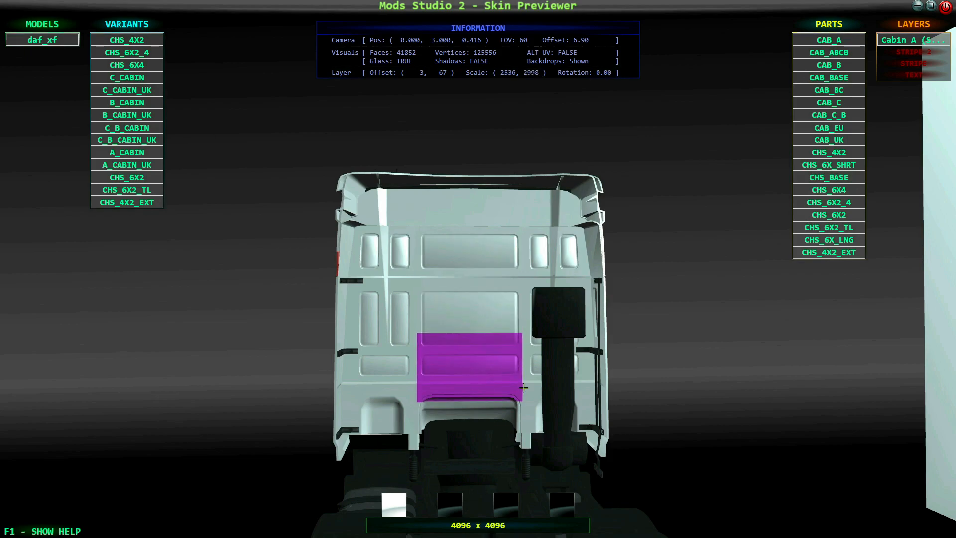
pyautogui.moveTo(477, 376); pyautogui.dragTo(551, 470)
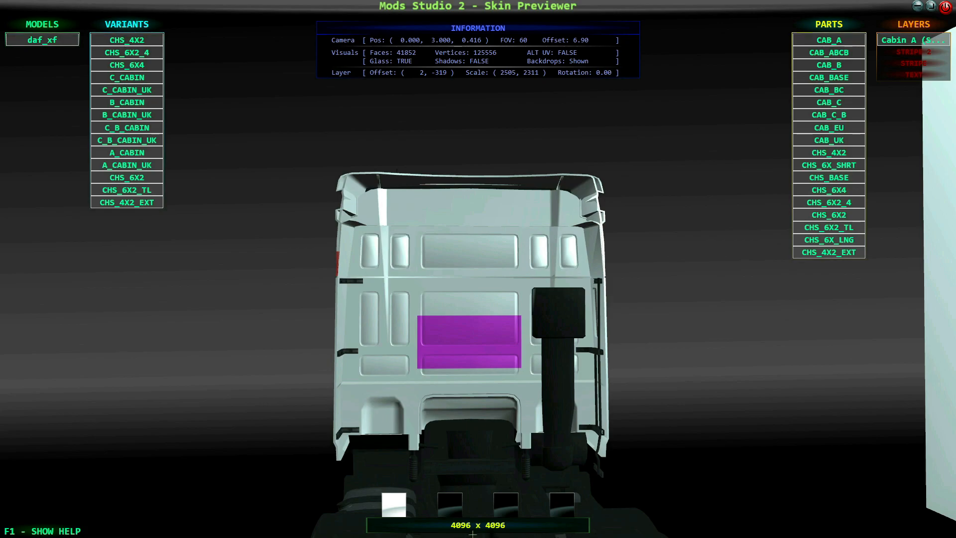
pyautogui.moveTo(480, 374); pyautogui.dragTo(484, 347)
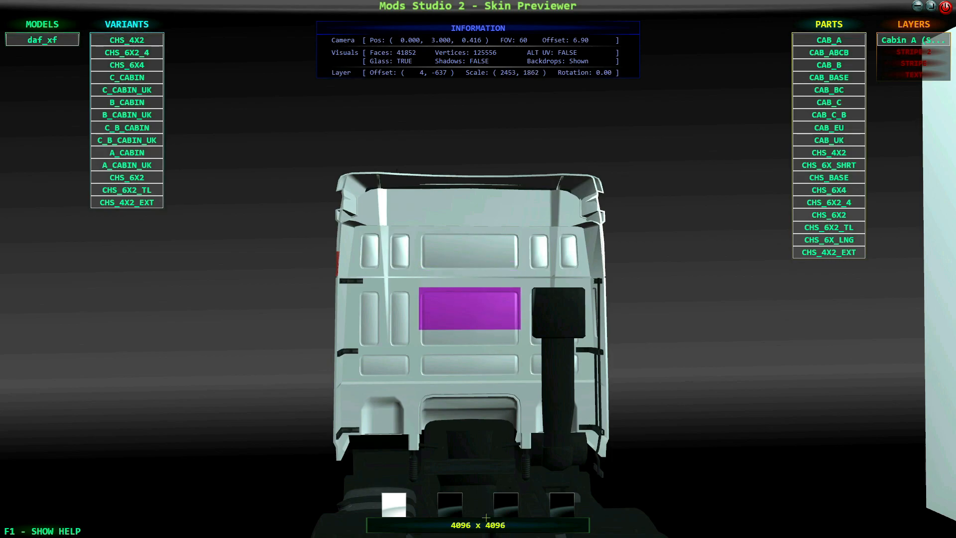
pyautogui.moveTo(500, 349); pyautogui.dragTo(478, 251)
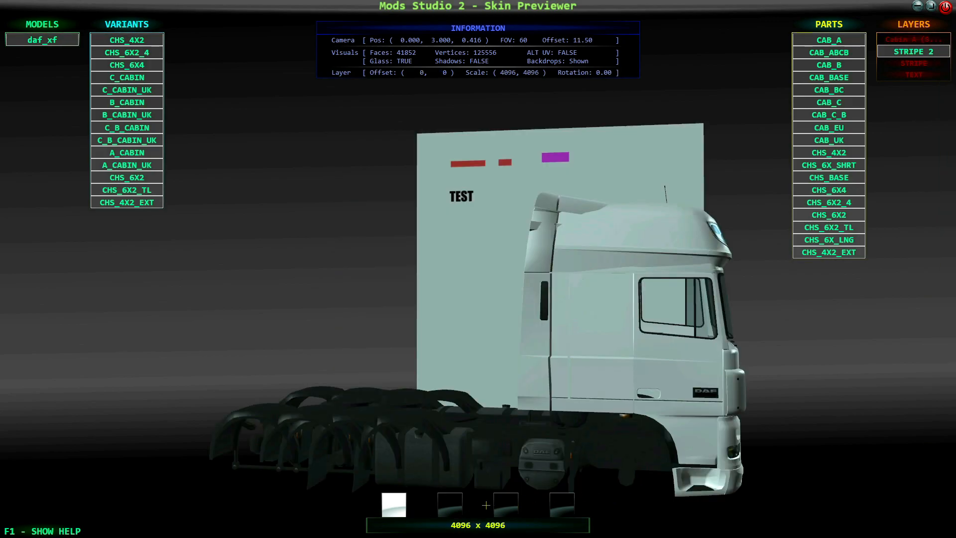
# Change the truck's base paint colour to blue with Red about 0.059, Green about 0.427, Blue 0.915 and Alpha 1
pyautogui.moveTo(647, 395); pyautogui.dragTo(647, 408)
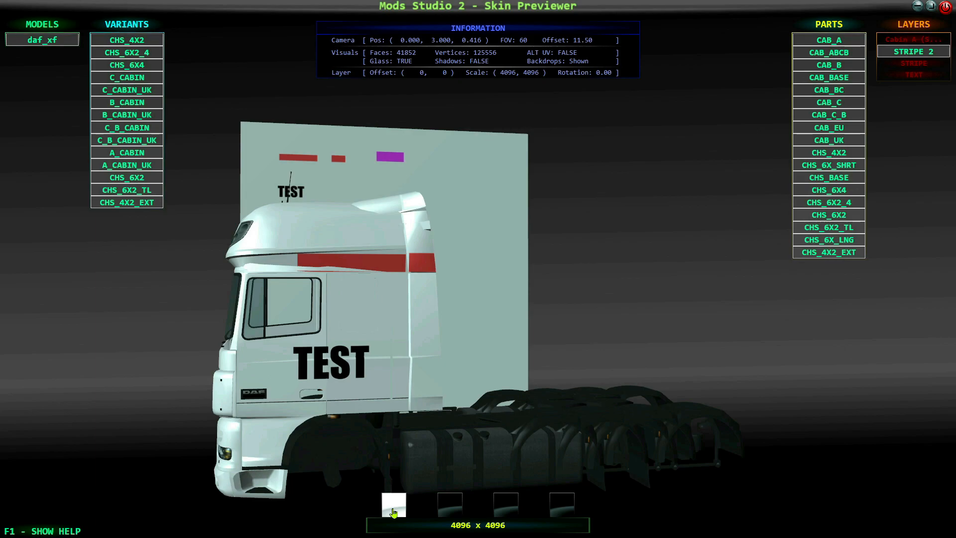
pyautogui.click(393, 512)
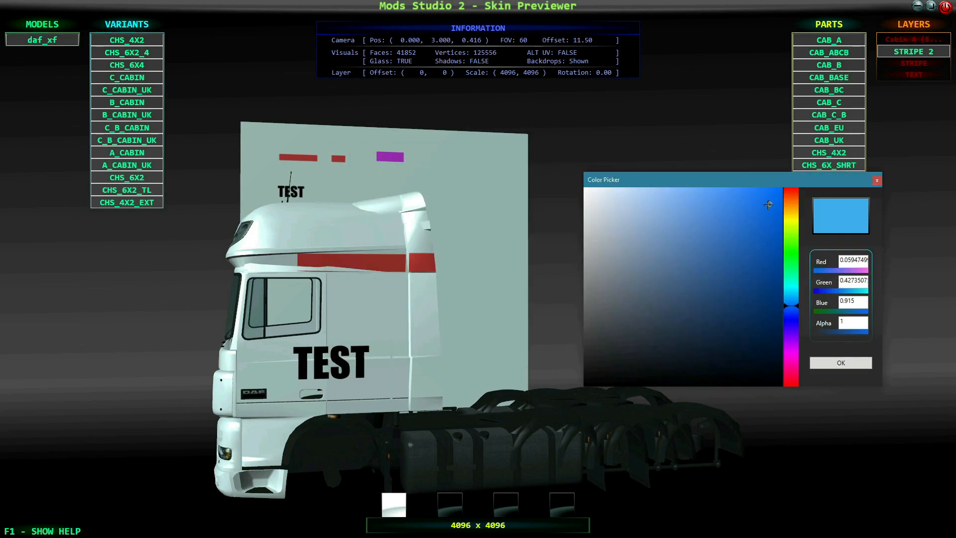
pyautogui.click(843, 363)
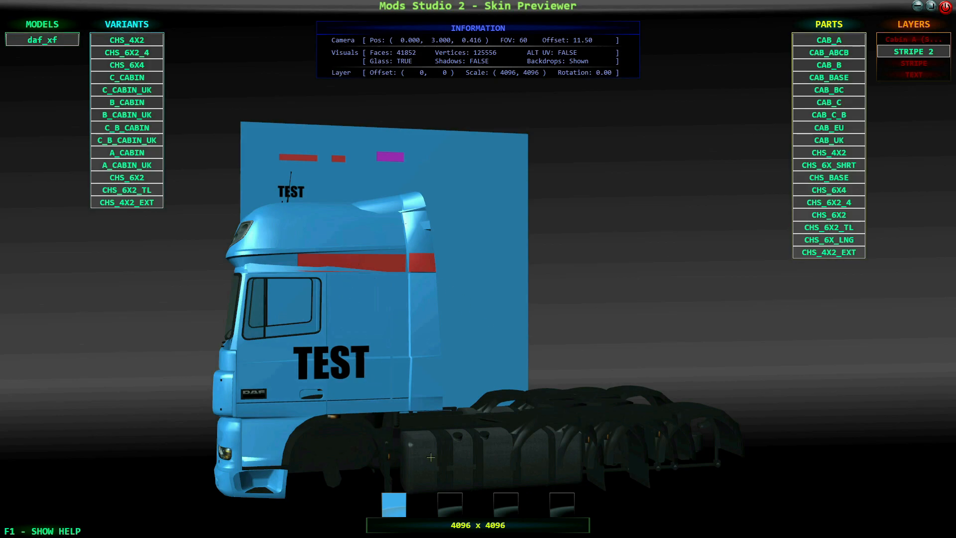
pyautogui.moveTo(435, 445); pyautogui.dragTo(468, 443)
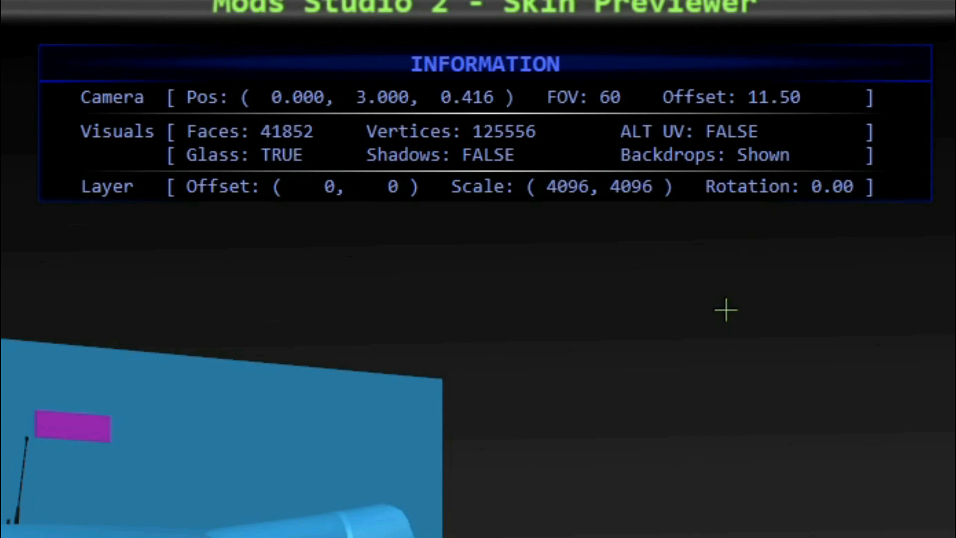
# Switch the alternate UV mapping on and off again, and hide and restore the cab's window glass
pyautogui.press('u')
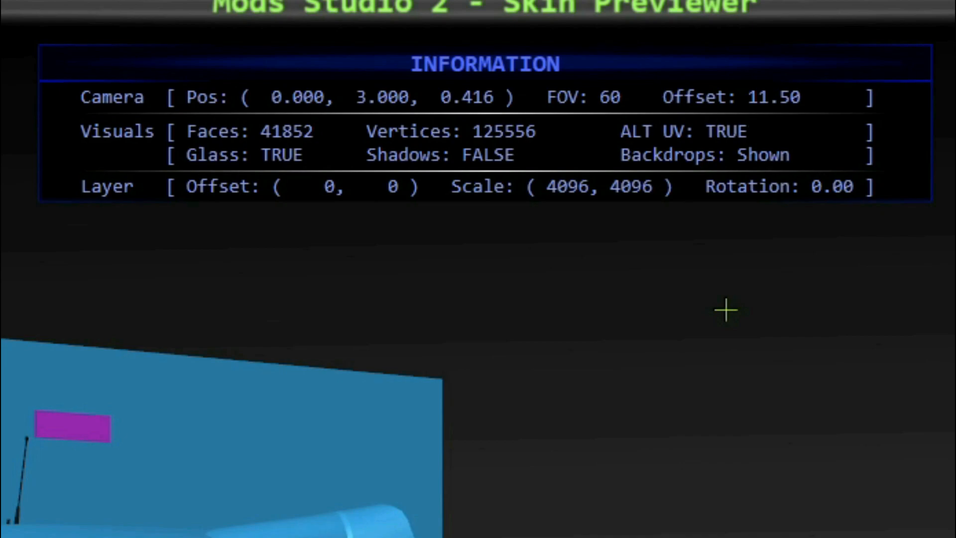
pyautogui.press('u')
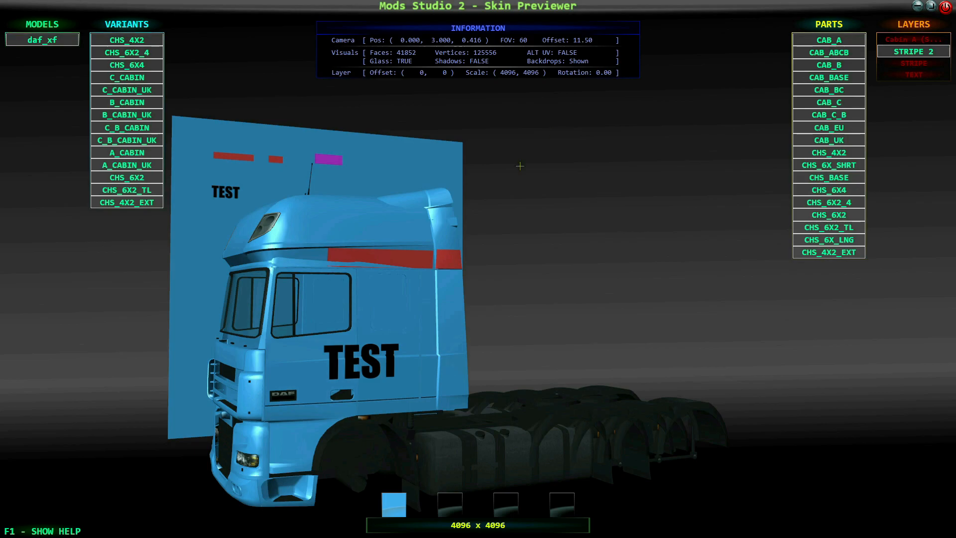
pyautogui.moveTo(376, 370)
pyautogui.mouseDown()
pyautogui.moveTo(465, 370)
pyautogui.moveTo(376, 371)
pyautogui.mouseUp()
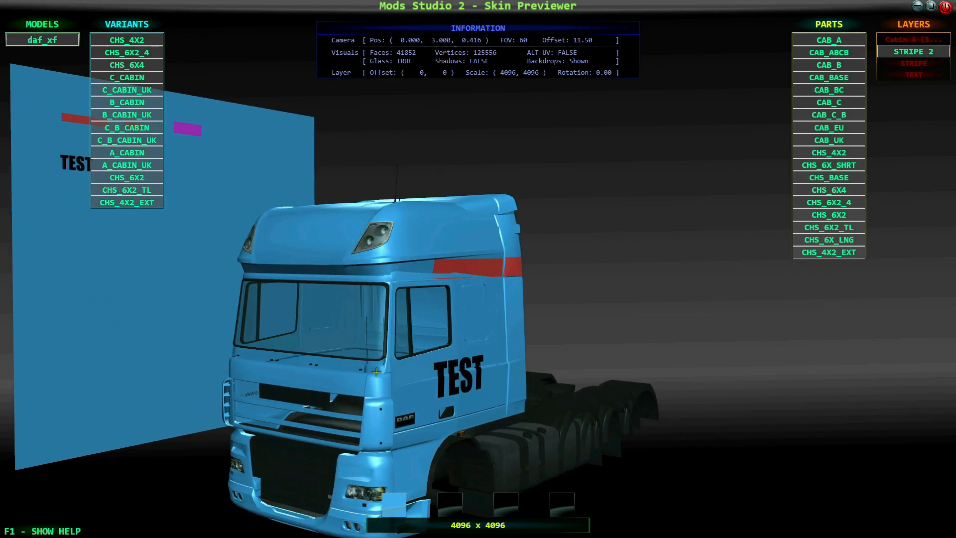
pyautogui.press('g')
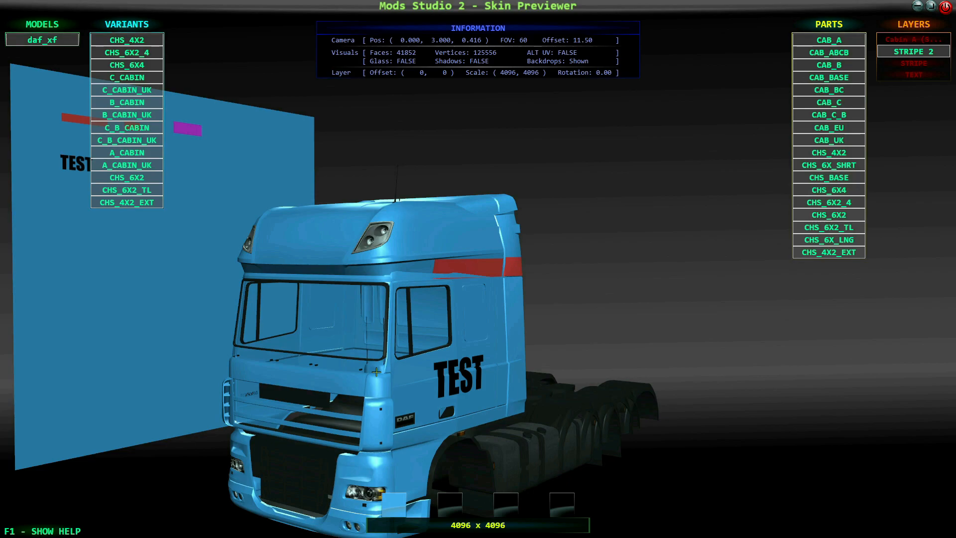
pyautogui.press('g')
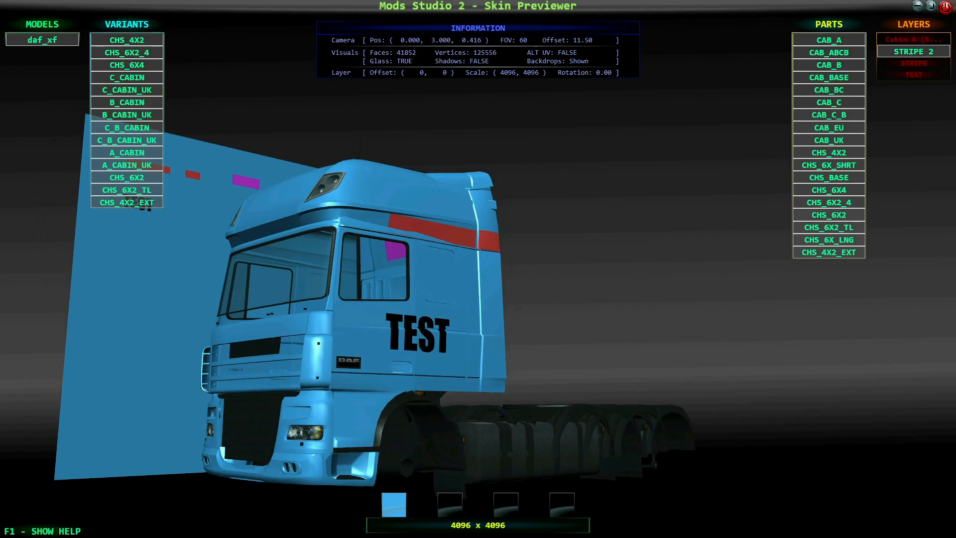
# Hide and restore the backdrops, and turn on shadow rendering for the truck
pyautogui.press('b')
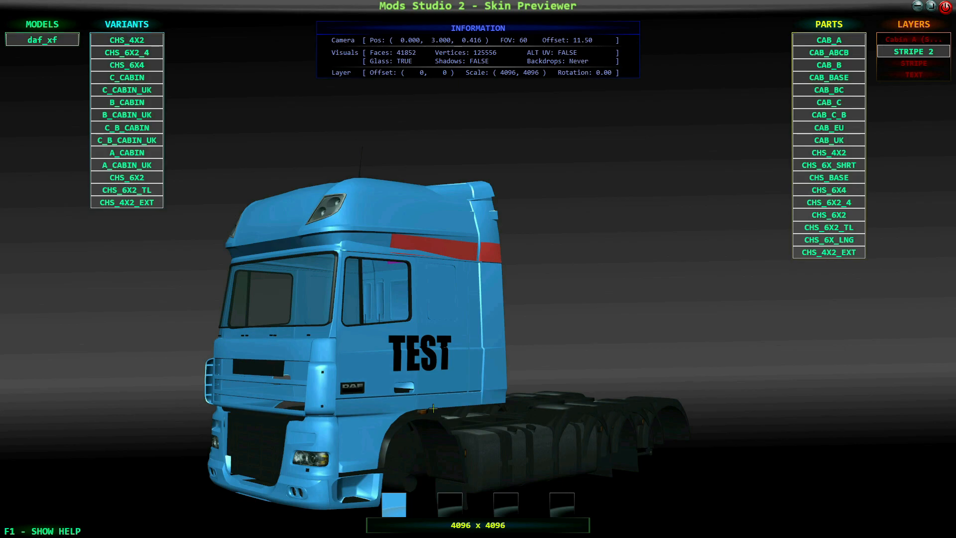
pyautogui.press('b')
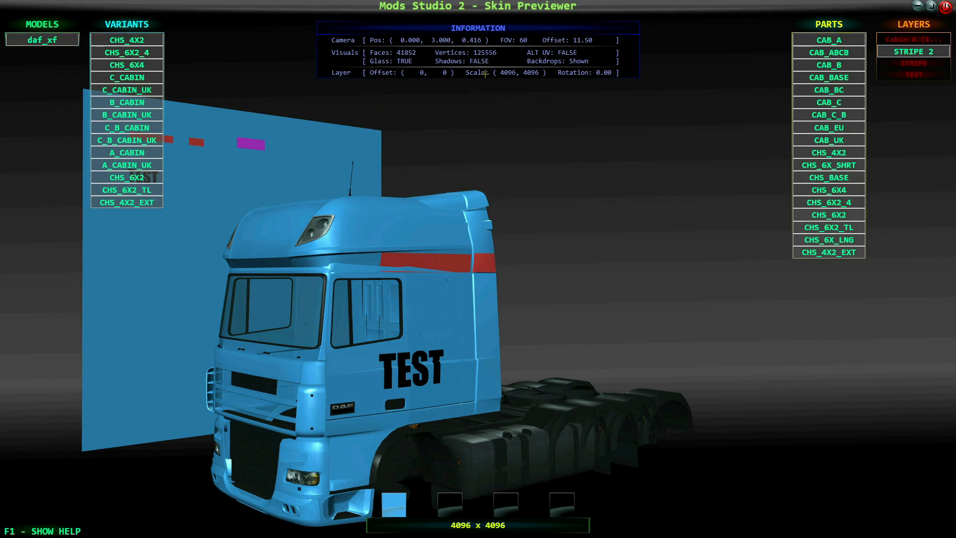
pyautogui.press('s')
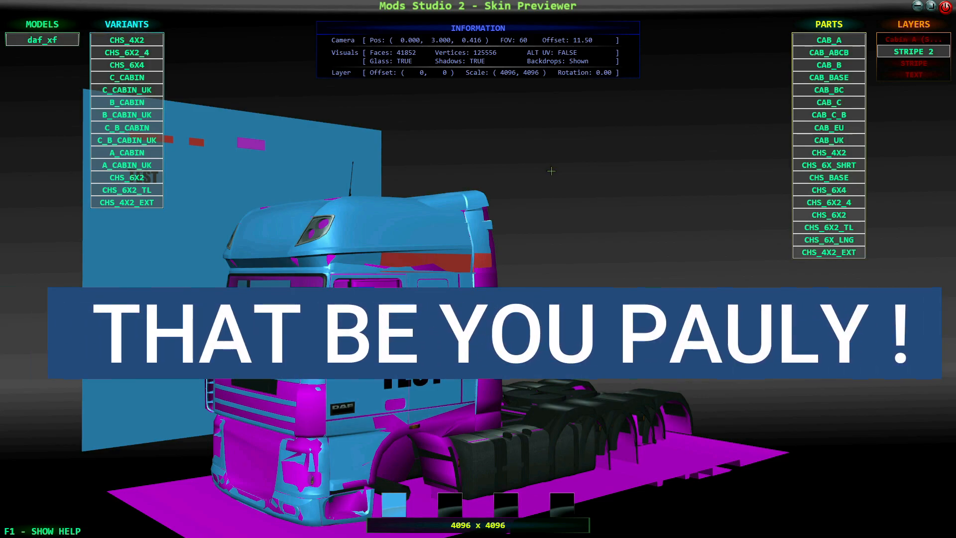
# Turn off shadow rendering, and adjust the TEXT layer on the cab side to offset (448, -196), scale 5261 x 4104 and rotation -5.22
pyautogui.press('s')
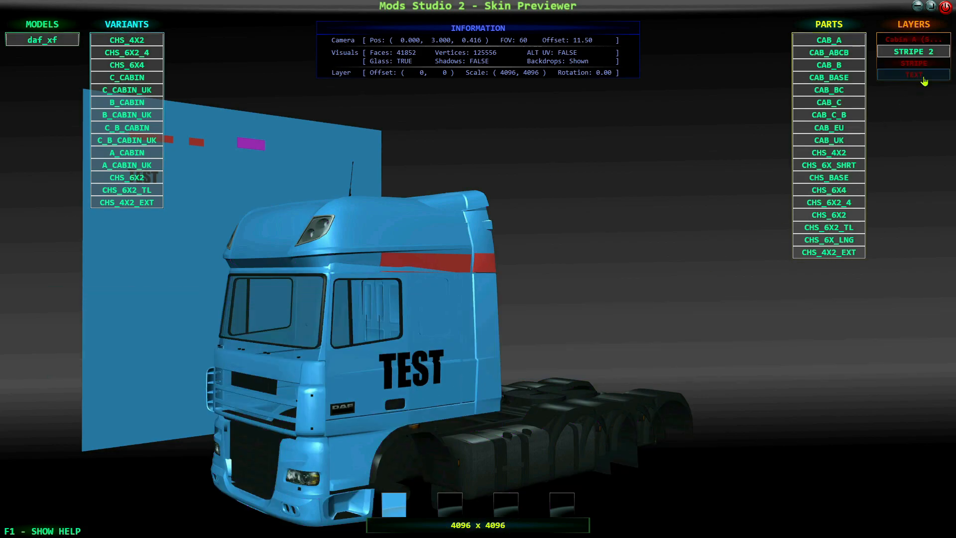
pyautogui.click(920, 77)
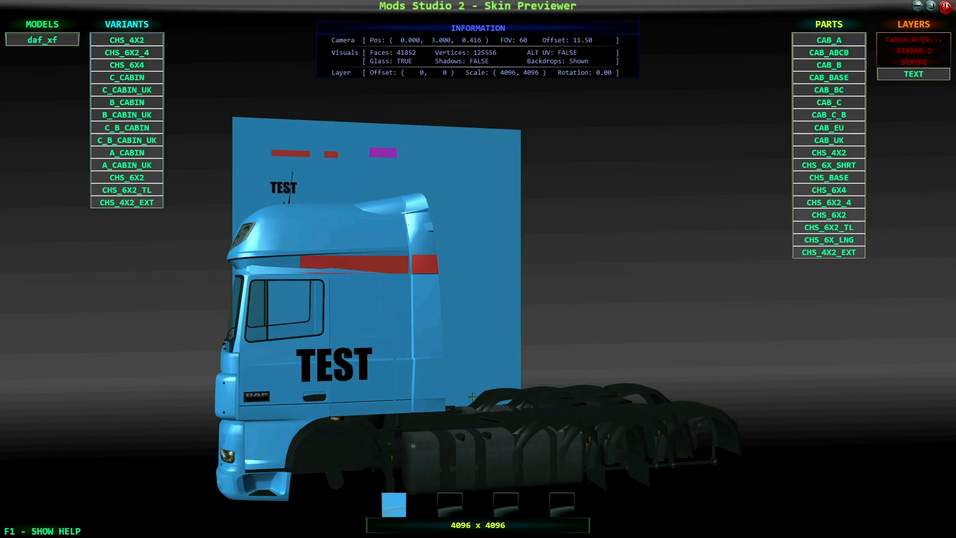
pyautogui.moveTo(321, 375); pyautogui.dragTo(342, 370)
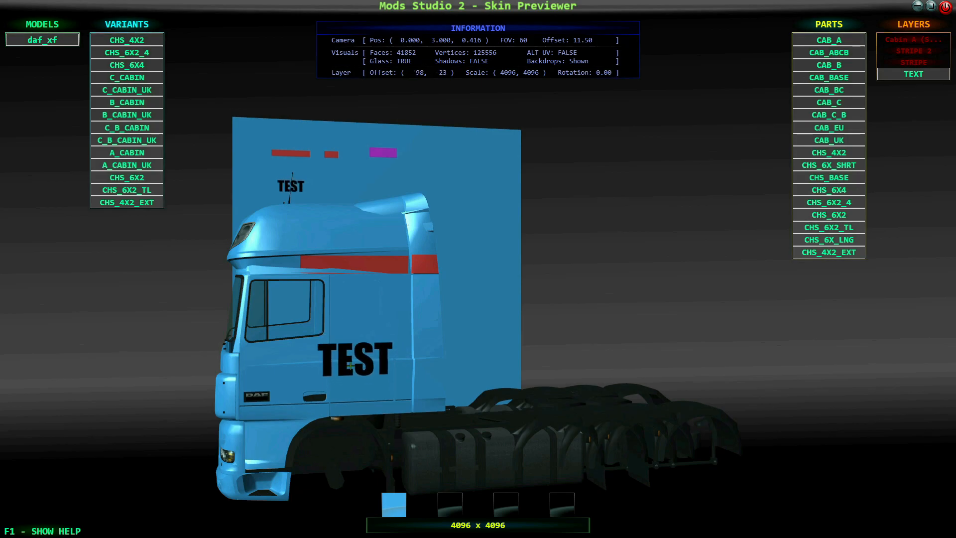
pyautogui.moveTo(375, 354); pyautogui.dragTo(210, 377)
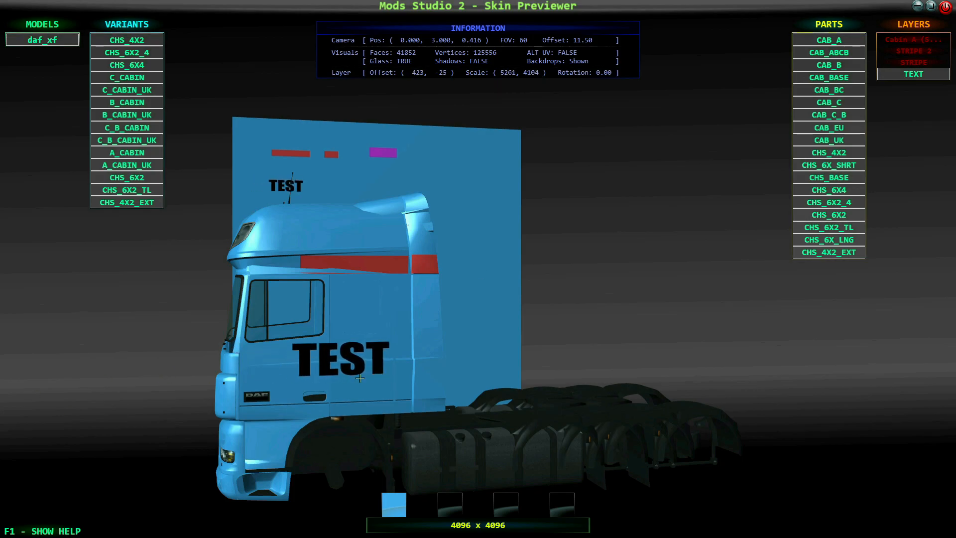
pyautogui.moveTo(386, 365); pyautogui.dragTo(372, 339)
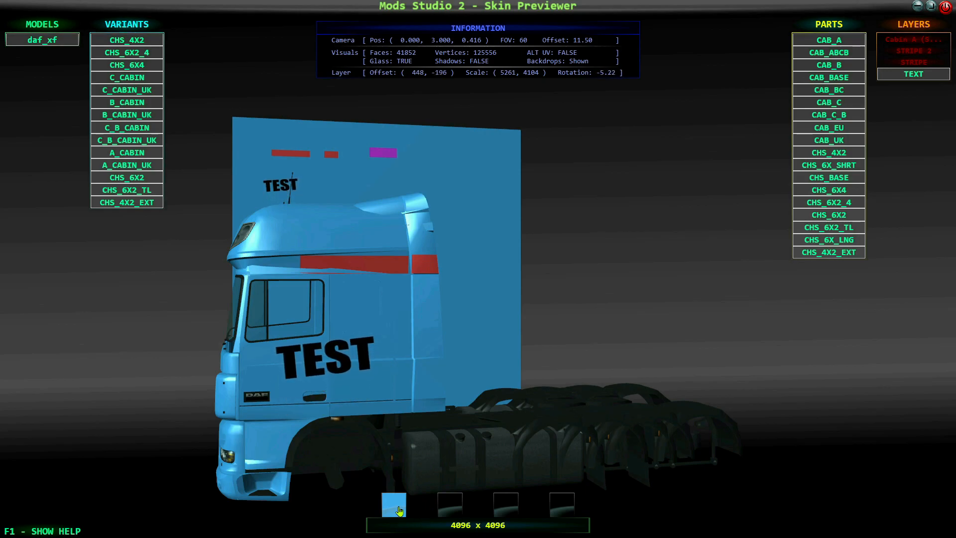
# Change the truck's base paint colour to near-white with Red 0.9702, Green about 0.974, Blue 0.98 and Alpha 1
pyautogui.click(395, 508)
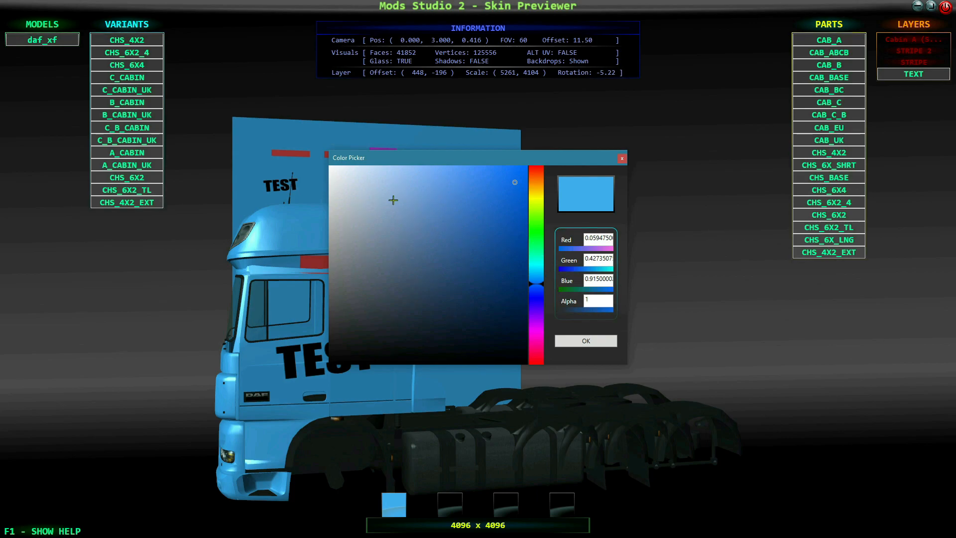
pyautogui.click(332, 170)
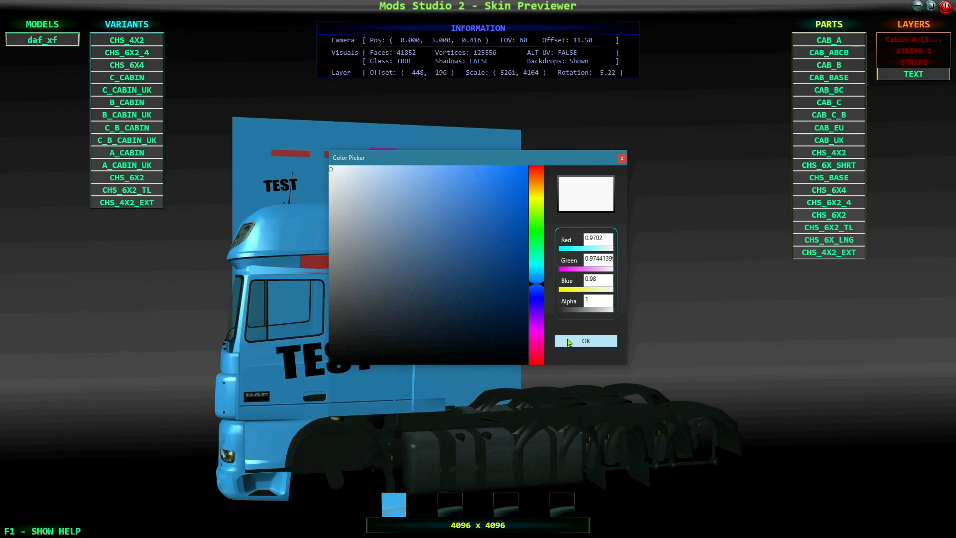
pyautogui.click(575, 341)
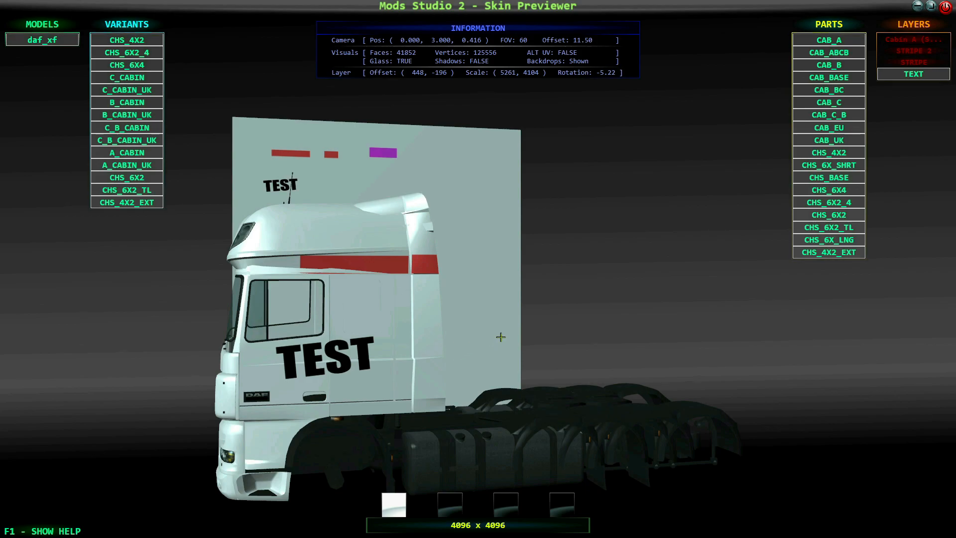
# Move the camera forward, backward, sideways and vertically to view the cab's side with its stripe and TEST lettering
pyautogui.scroll(3, 618, 318)
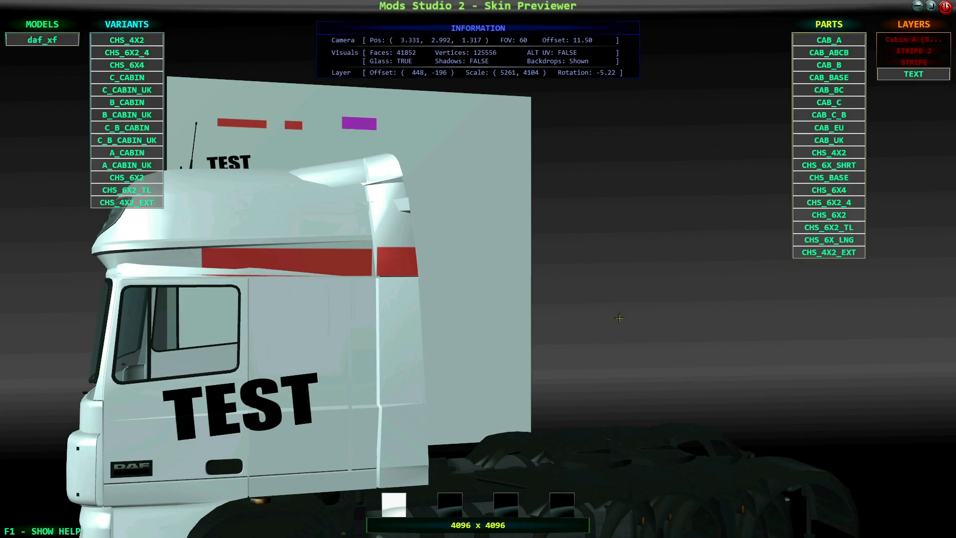
pyautogui.scroll(-5, 619, 318)
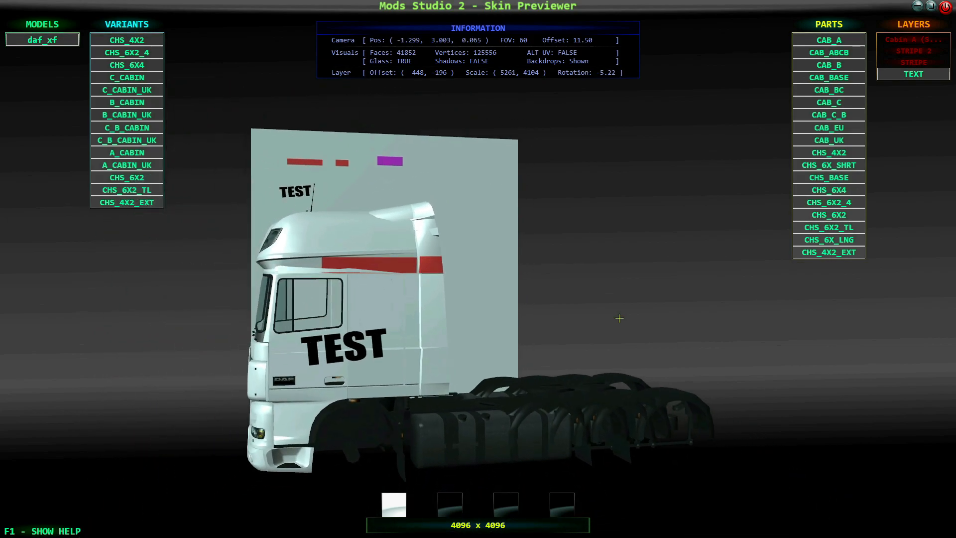
pyautogui.press('a')
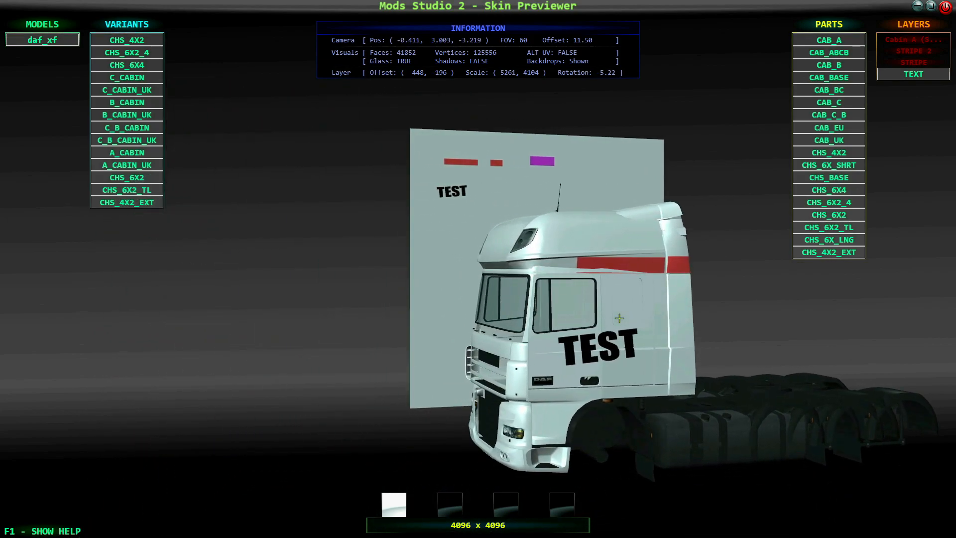
pyautogui.press('d')
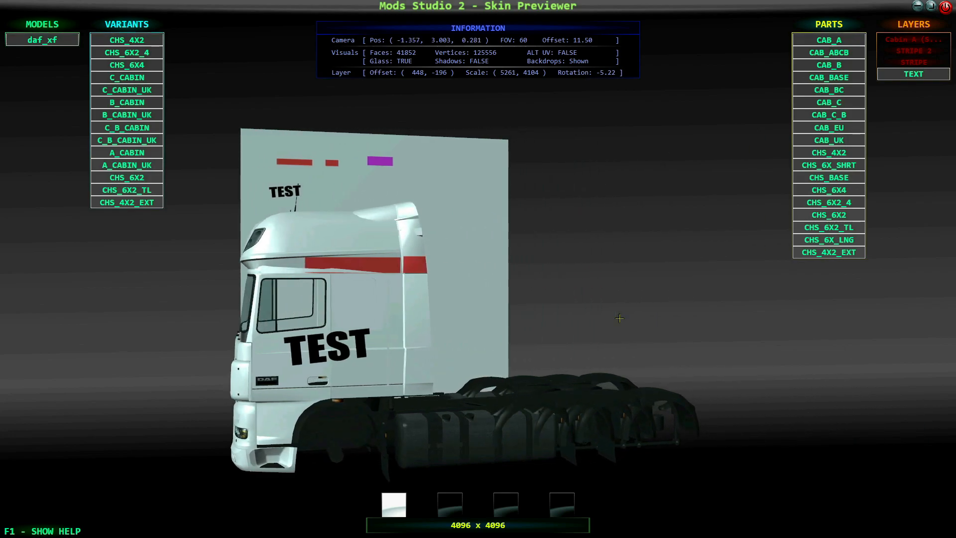
pyautogui.press('e')
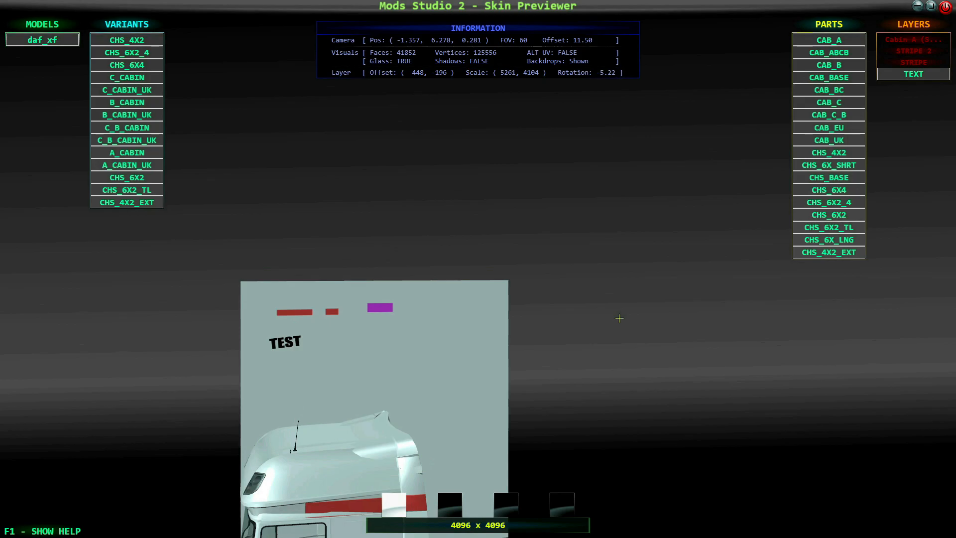
pyautogui.press('q')
pyautogui.press('e')
# Zoom in and out on the truck and orbit around the cab to view its side and rear wall
pyautogui.moveTo(596, 333)
pyautogui.mouseDown()
pyautogui.moveTo(752, 338)
pyautogui.moveTo(597, 343)
pyautogui.moveTo(737, 351)
pyautogui.moveTo(596, 335)
pyautogui.mouseUp()
pyautogui.scroll(3, 596, 335)
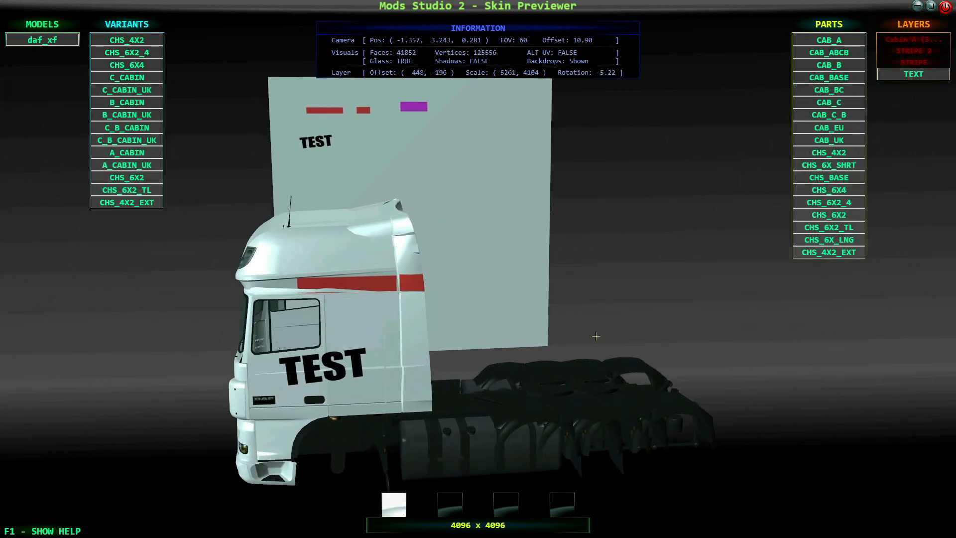
pyautogui.scroll(5, 596, 336)
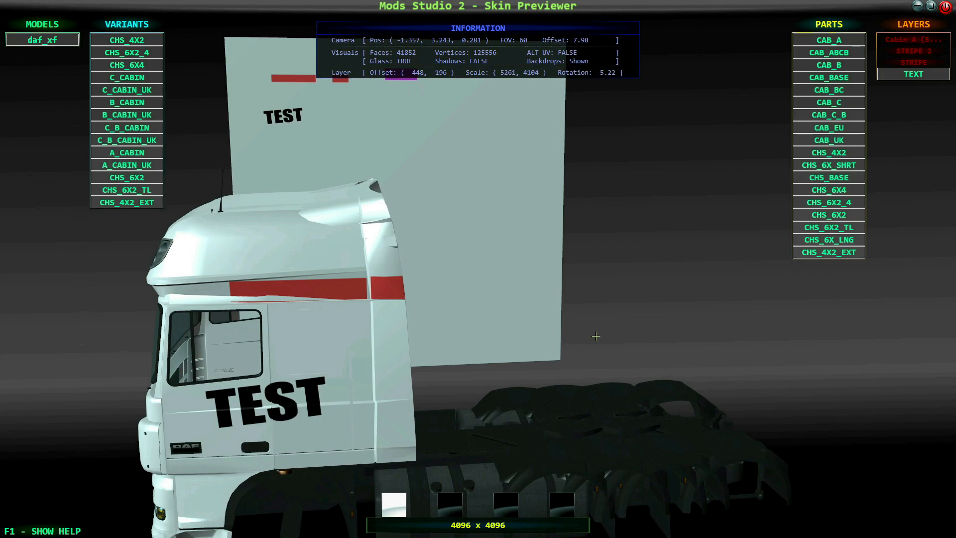
pyautogui.scroll(-5, 595, 336)
pyautogui.moveTo(595, 336); pyautogui.dragTo(548, 317)
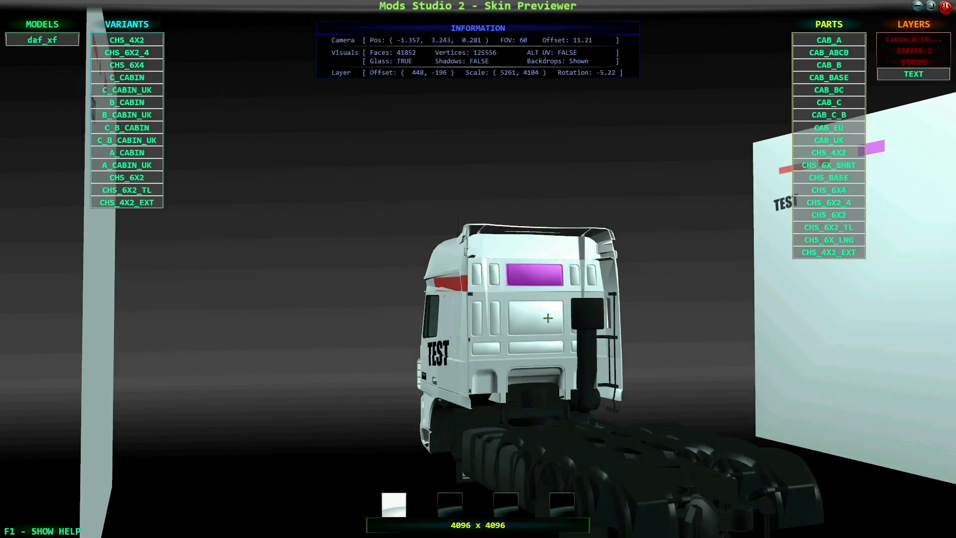
# Reset the camera and zoom in on the purple block on the cab's rear wall to examine its fit
pyautogui.press('r')
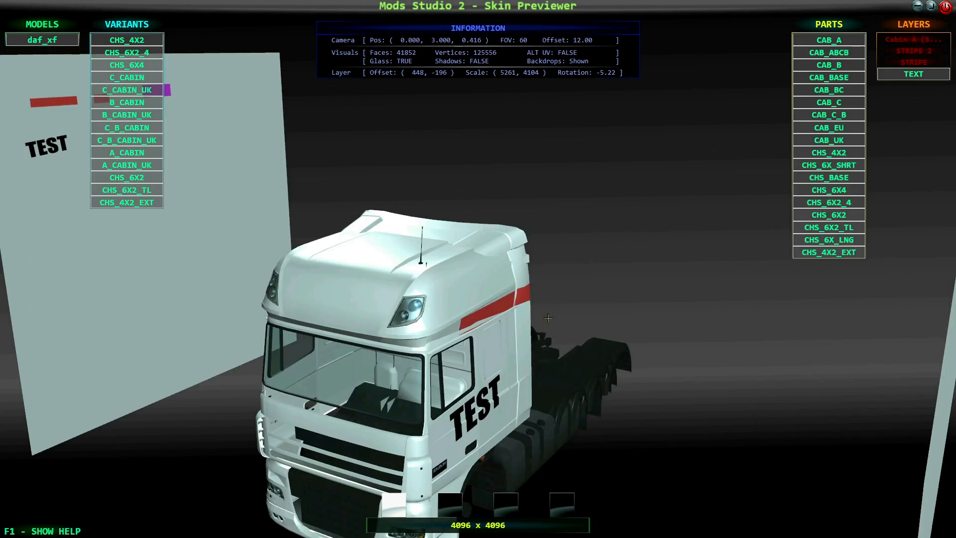
pyautogui.moveTo(548, 317); pyautogui.dragTo(632, 390)
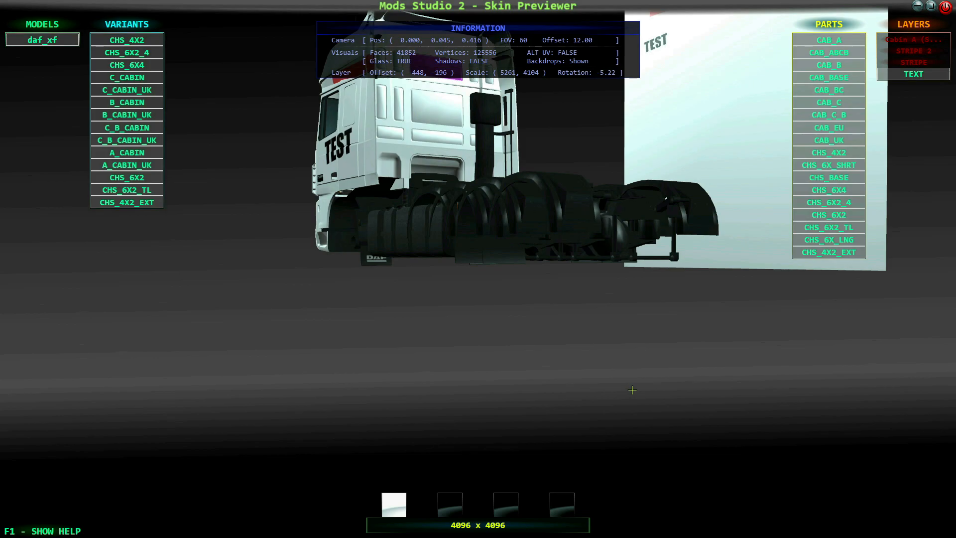
pyautogui.press('r')
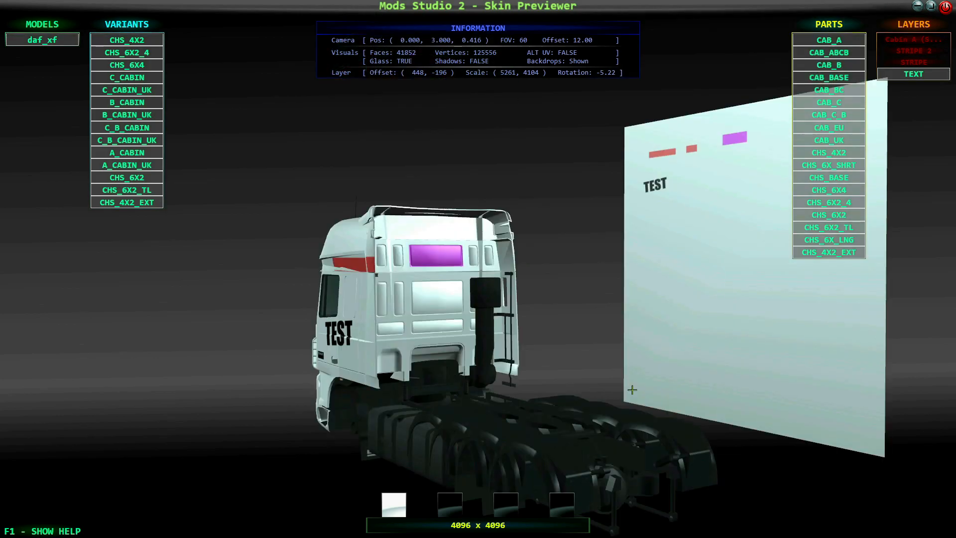
pyautogui.scroll(10, 632, 390)
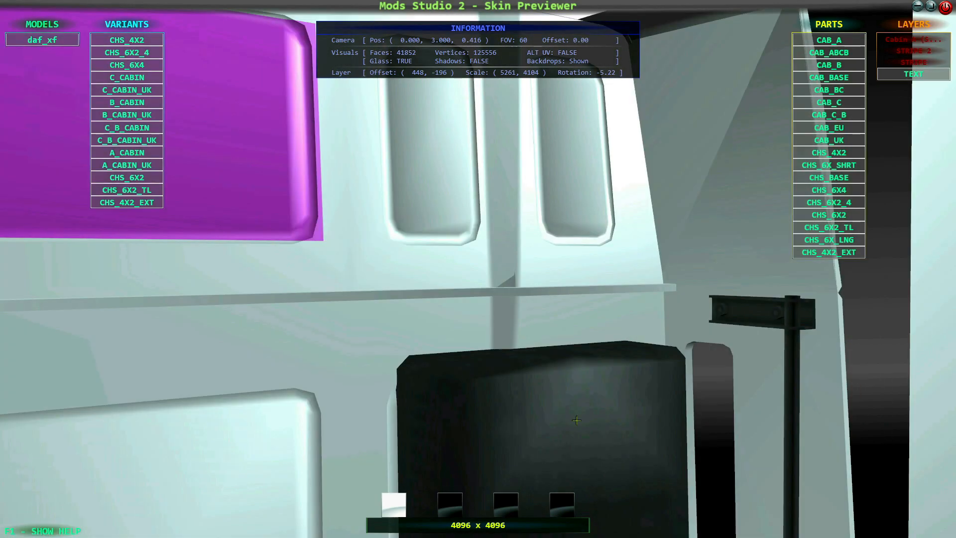
pyautogui.moveTo(576, 419)
pyautogui.mouseDown()
pyautogui.moveTo(836, 366)
pyautogui.moveTo(576, 418)
pyautogui.mouseUp()
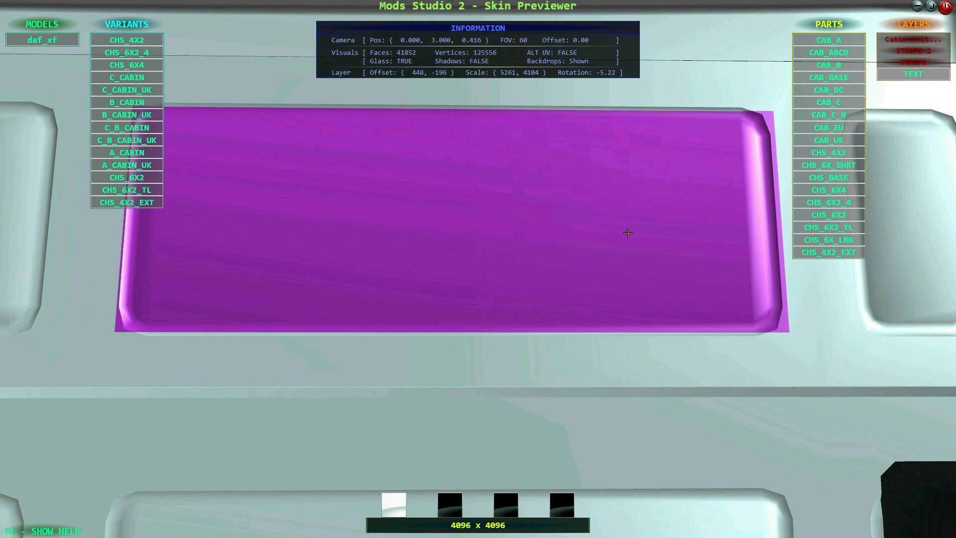
pyautogui.scroll(-5, 625, 231)
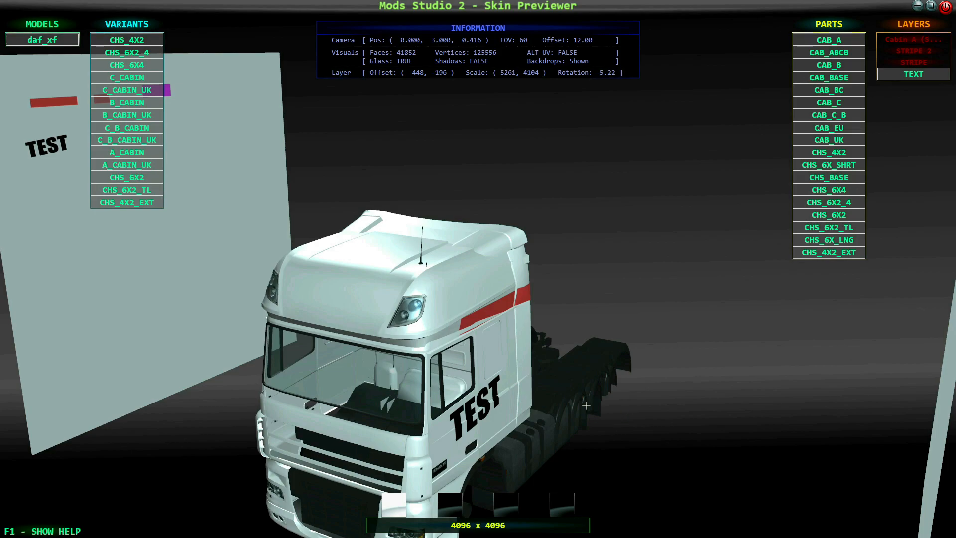
# Show the help overlay to review the previewer's shortcuts for layers, camera and export, and hide it again
pyautogui.click(917, 47)
pyautogui.press('F1')
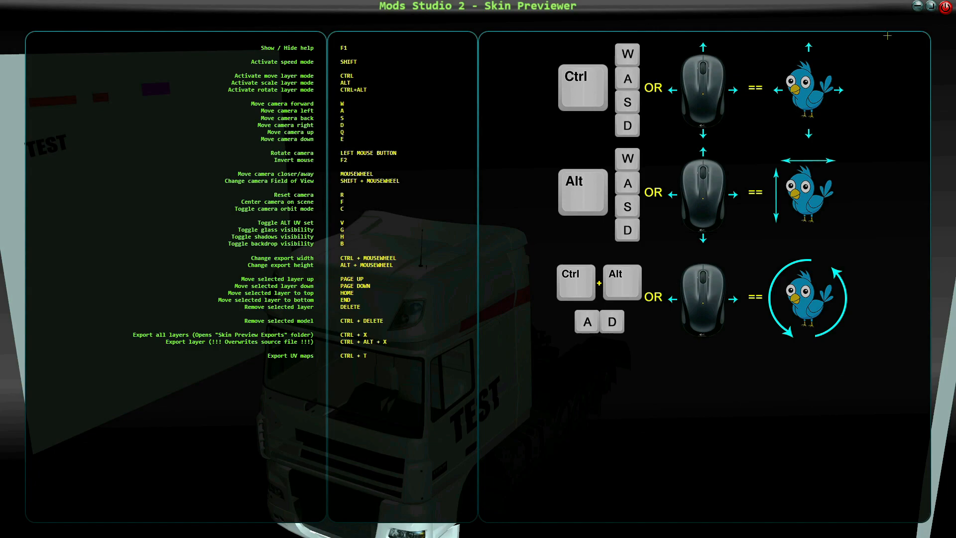
pyautogui.press('F1')
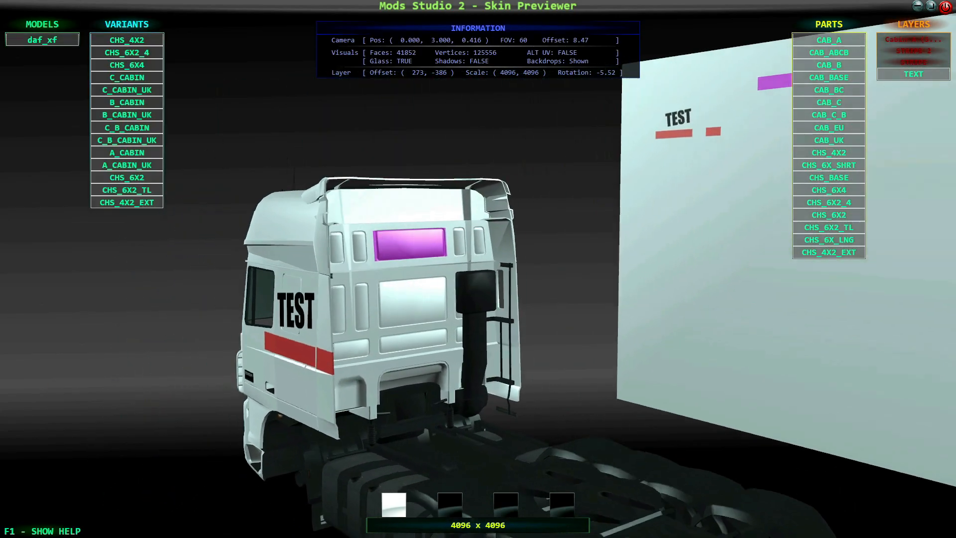
# Export all skin layers from the Skin Previewer and close the 3D Previewer Launcher
pyautogui.moveTo(503, 348); pyautogui.dragTo(649, 367)
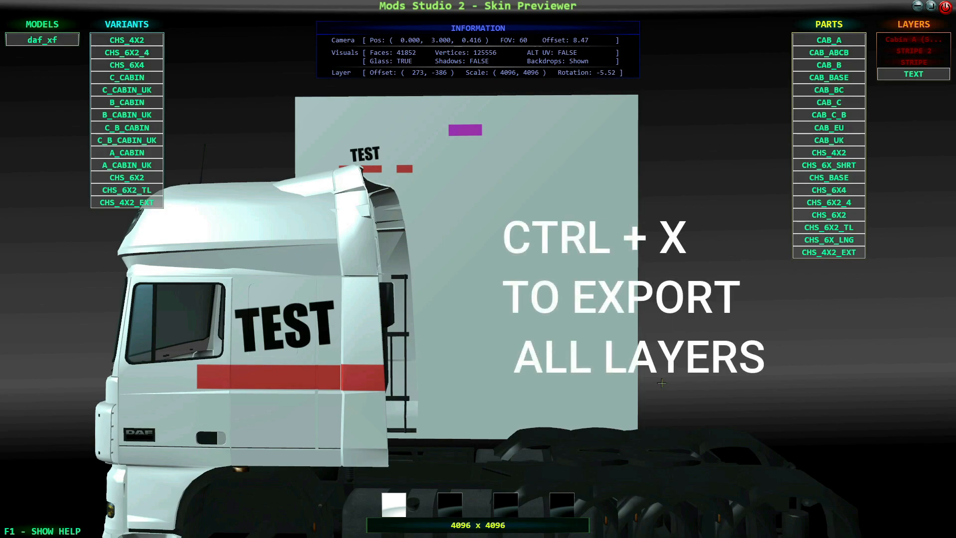
pyautogui.hotkey('ctrl', 'x')
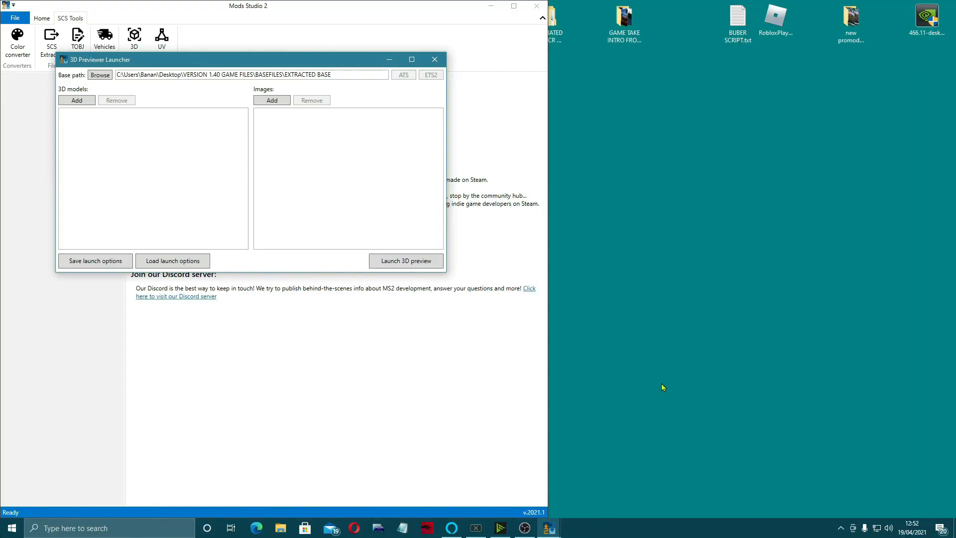
pyautogui.click(435, 60)
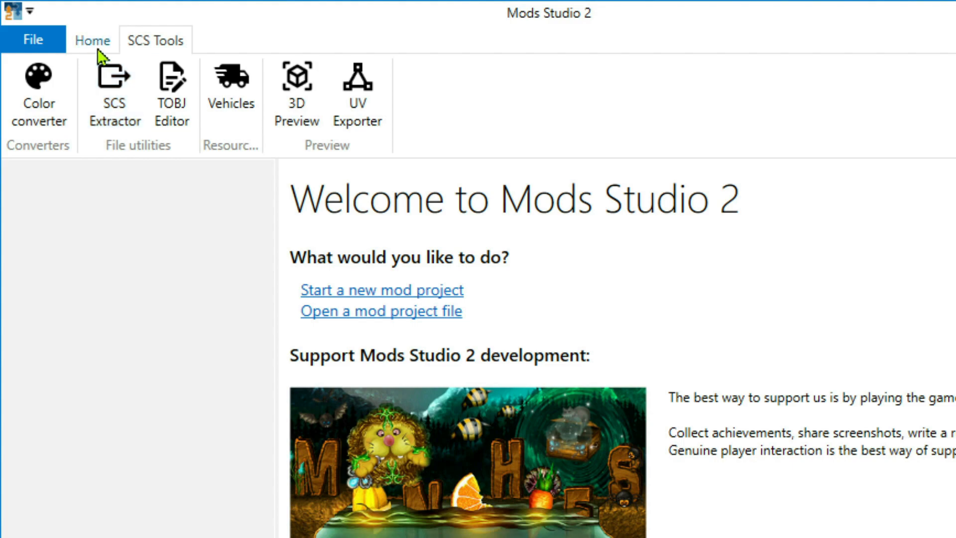
# Open the SkinPreviewExports folder inside the Mods Studio 2 directory and bring up the options for the exported Skin Export PNG
pyautogui.click(82, 45)
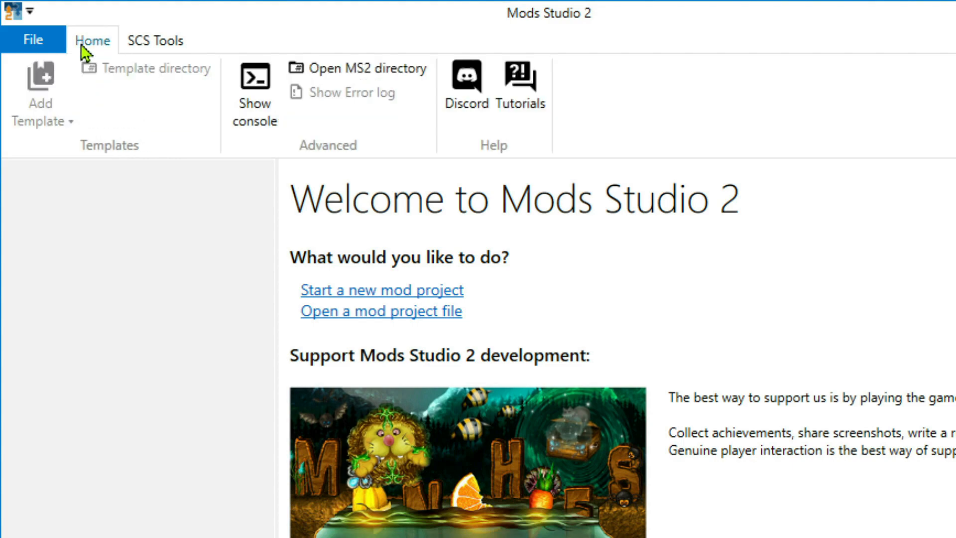
pyautogui.click(366, 72)
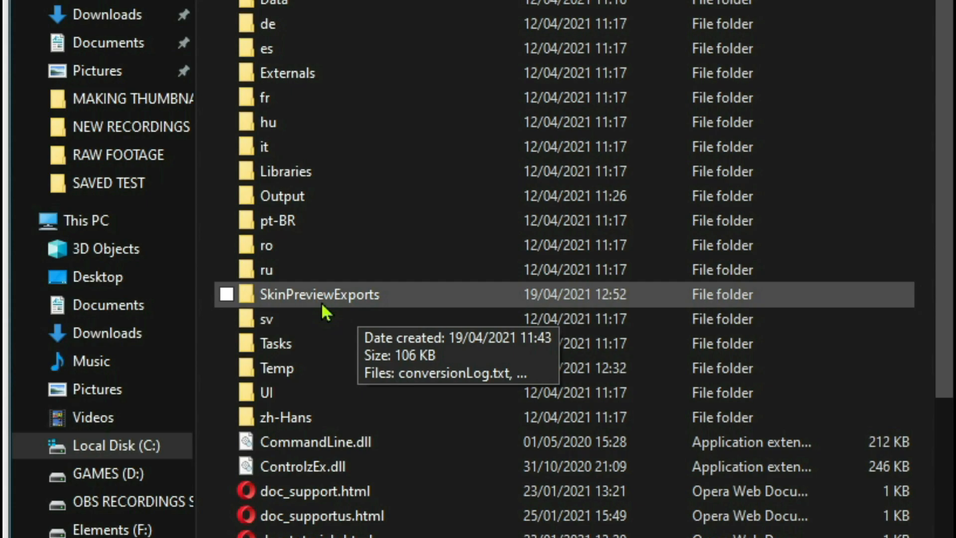
pyautogui.doubleClick(306, 298)
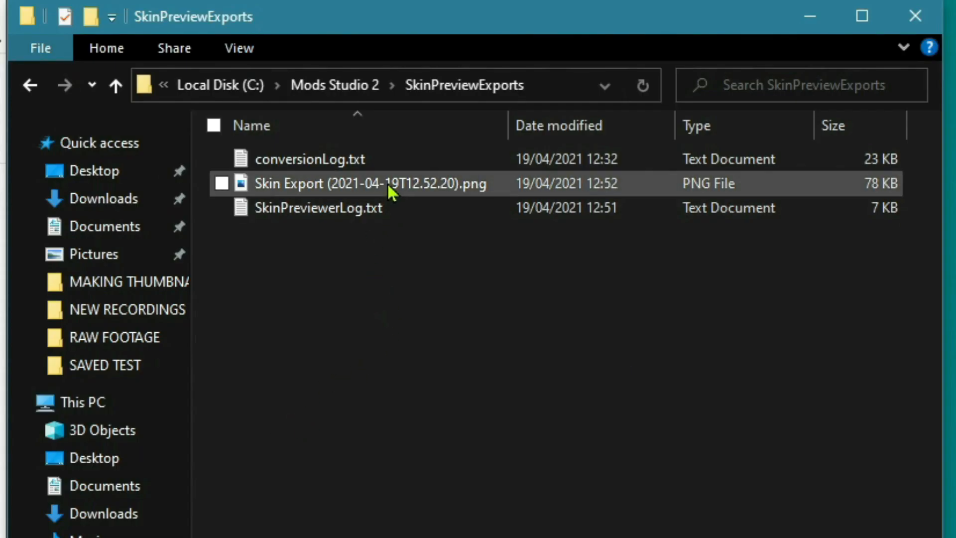
pyautogui.moveTo(387, 183)
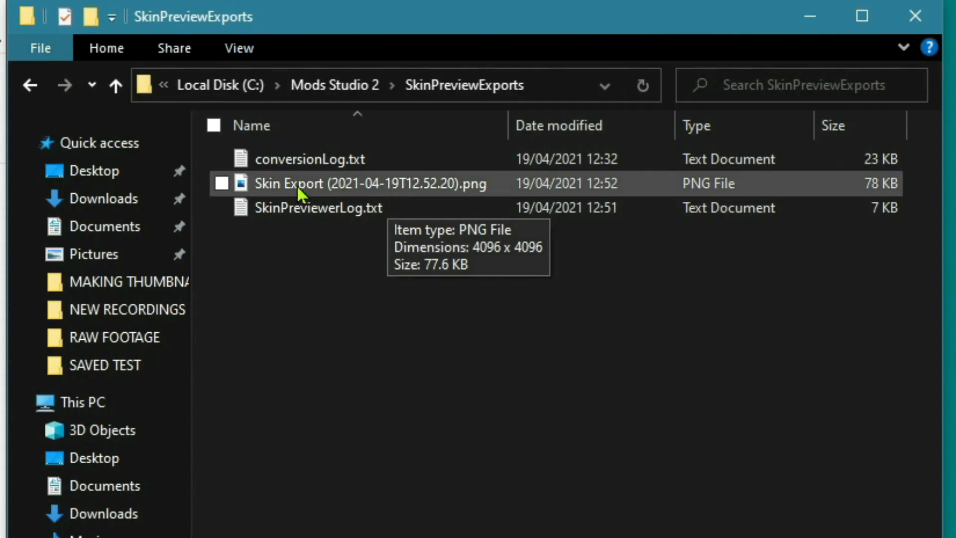
pyautogui.click(265, 183)
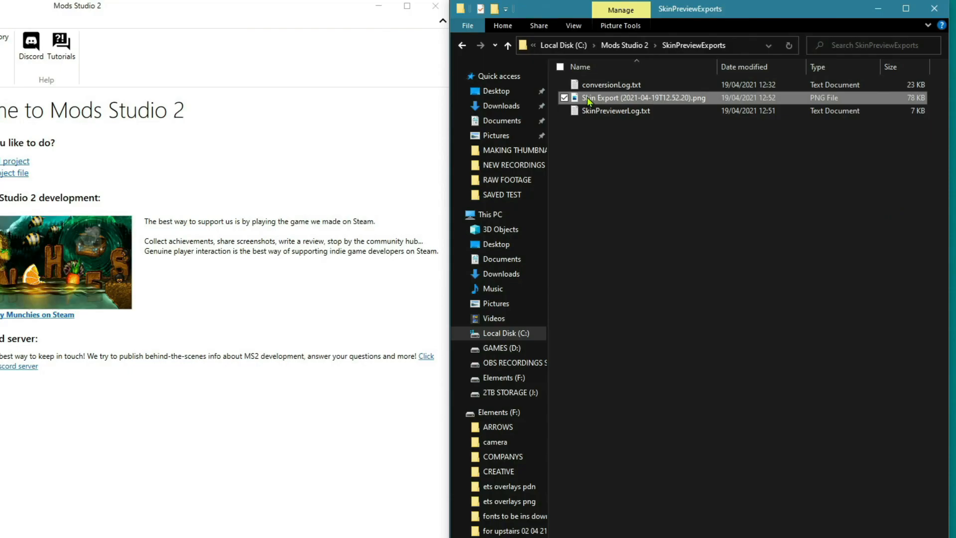
pyautogui.rightClick(265, 183)
# Switch to the Cabin A (Super Space) template in paint.net and hide the COLOUR BOX, STRIPE 2, STRIPE and TEXT layers
pyautogui.moveTo(769, 537)
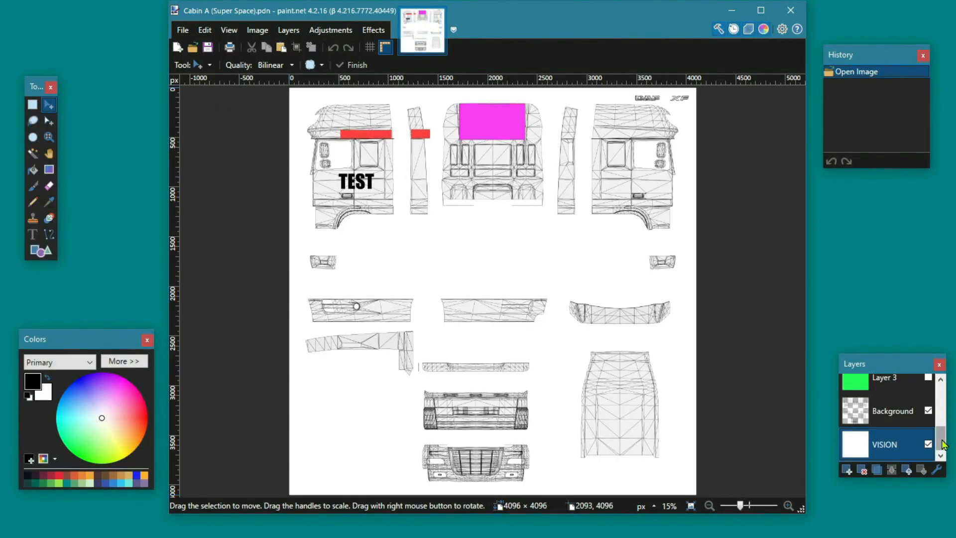
pyautogui.moveTo(942, 443); pyautogui.dragTo(940, 388)
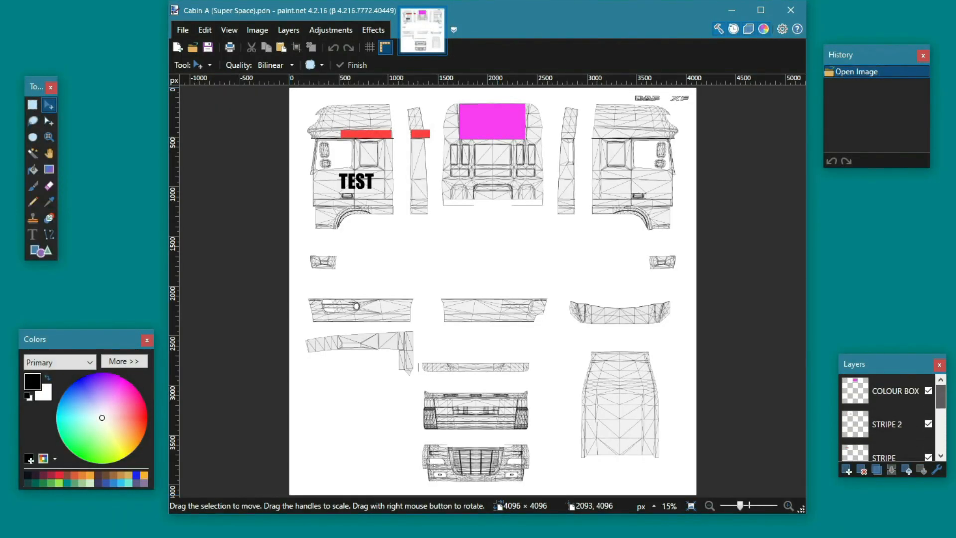
pyautogui.click(928, 390)
pyautogui.click(928, 424)
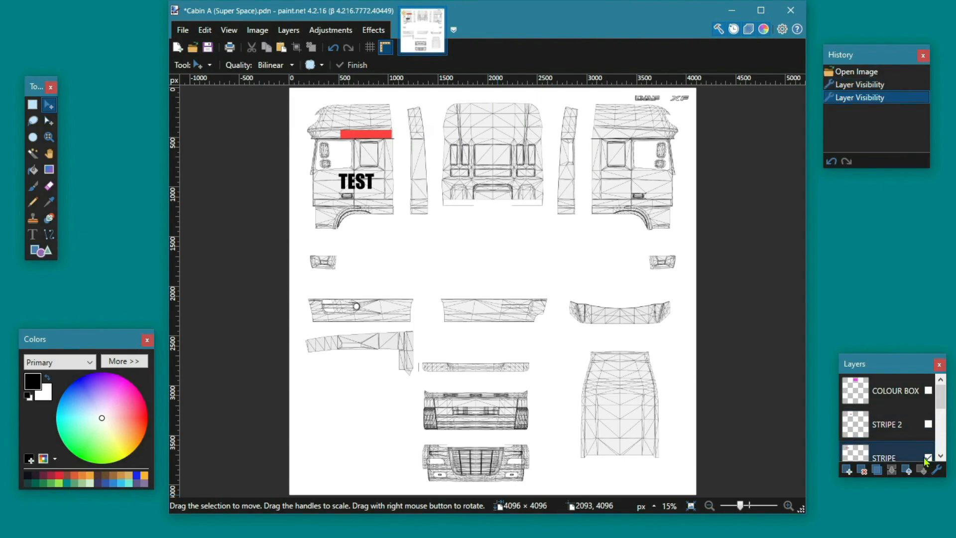
pyautogui.click(927, 457)
pyautogui.scroll(-2, 928, 448)
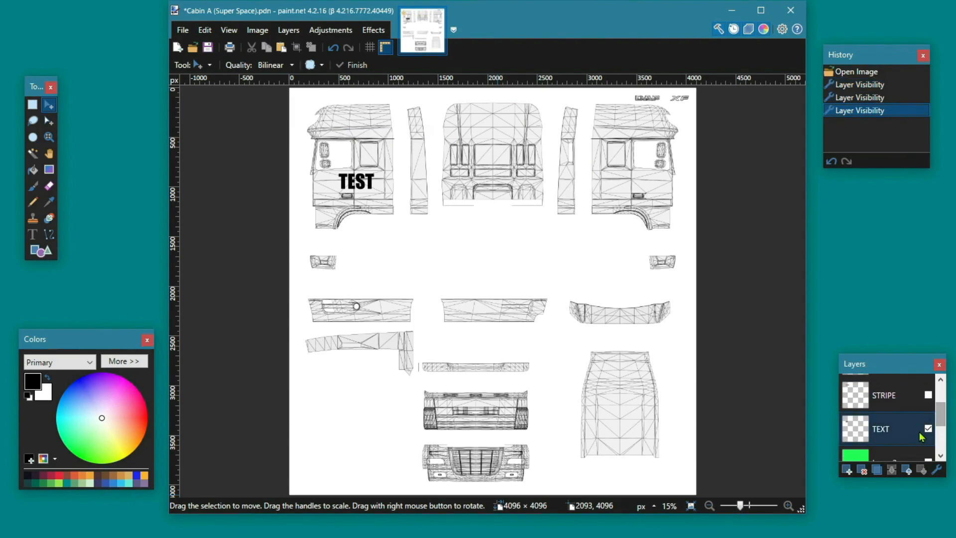
pyautogui.click(928, 429)
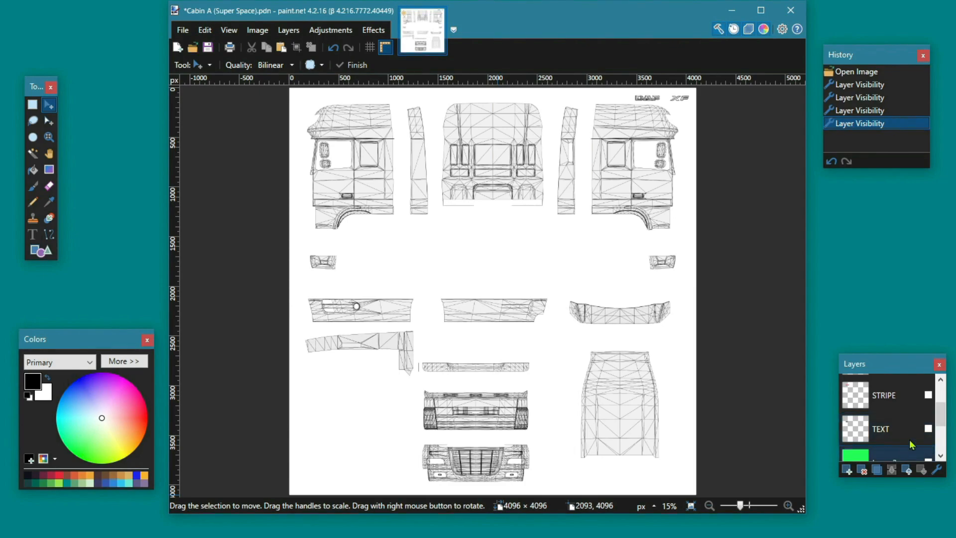
# Add a new layer above COLOUR BOX and paste the exported skin into it
pyautogui.scroll(3, 872, 386)
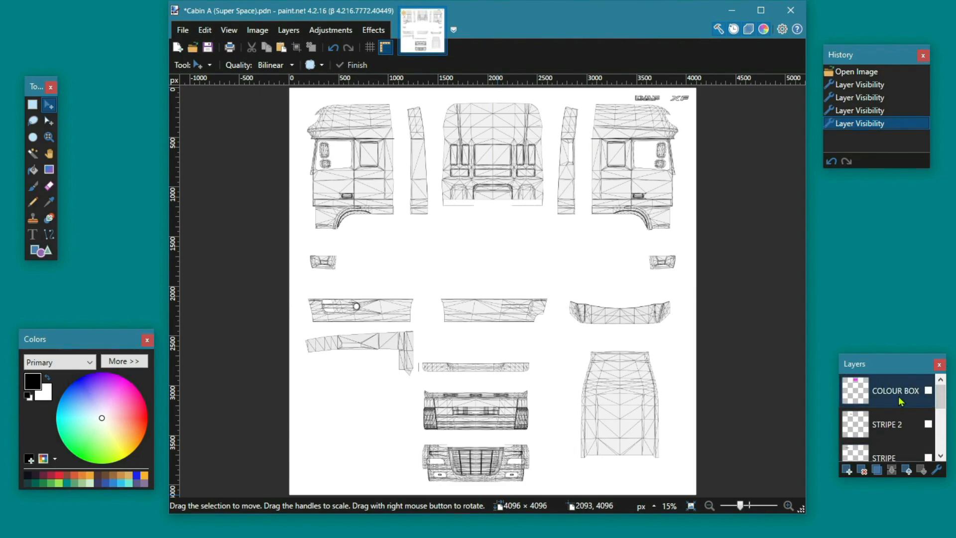
pyautogui.click(880, 396)
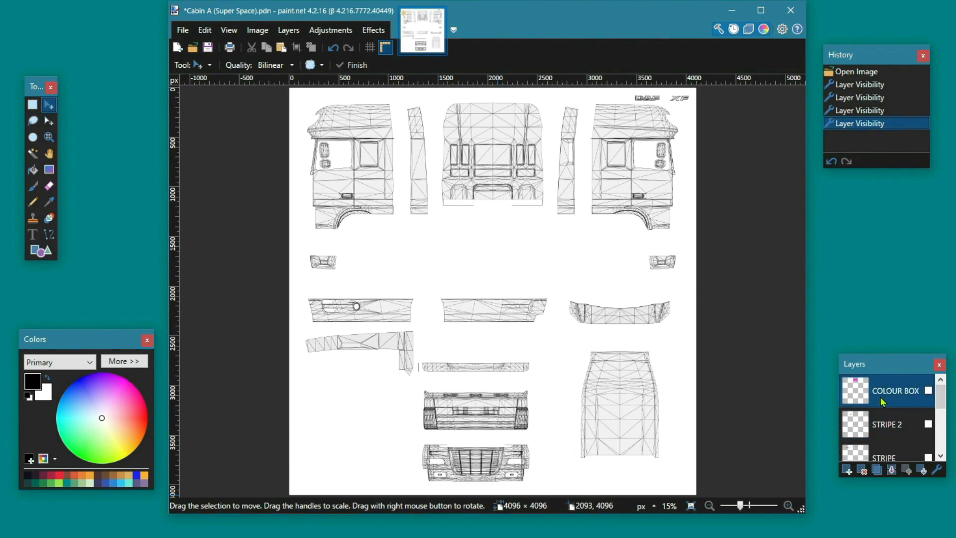
pyautogui.click(846, 470)
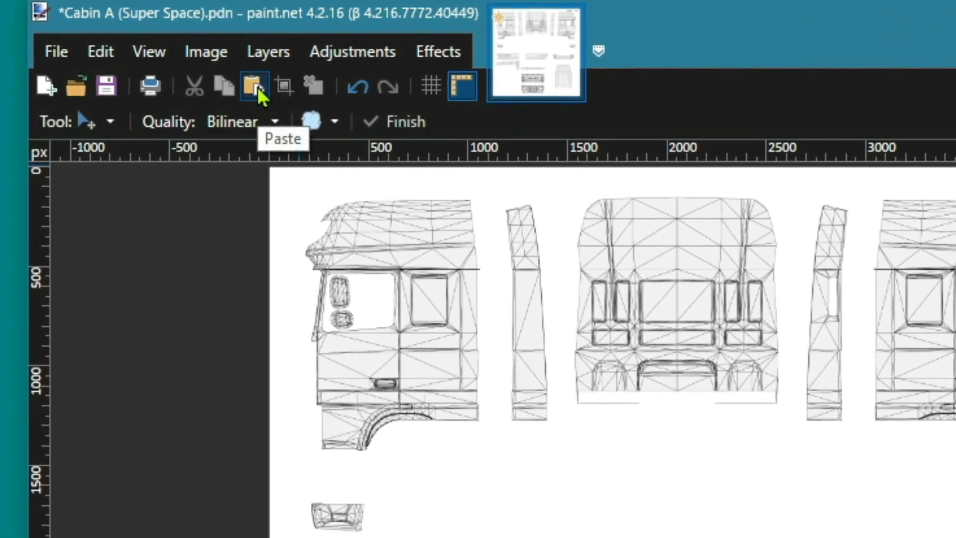
pyautogui.click(255, 87)
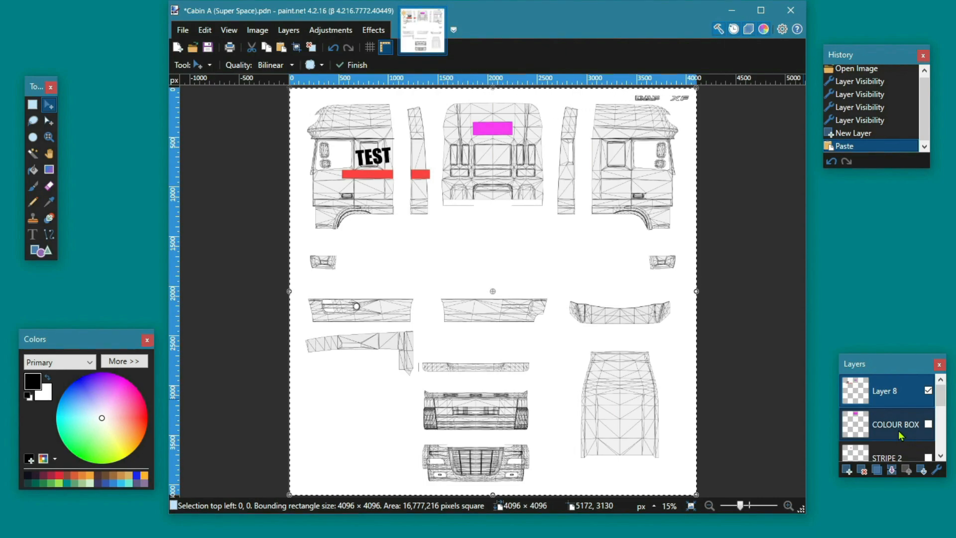
# Show the green Layer 3 and hide the Background and VISION layers
pyautogui.moveTo(941, 399); pyautogui.dragTo(941, 433)
pyautogui.click(928, 419)
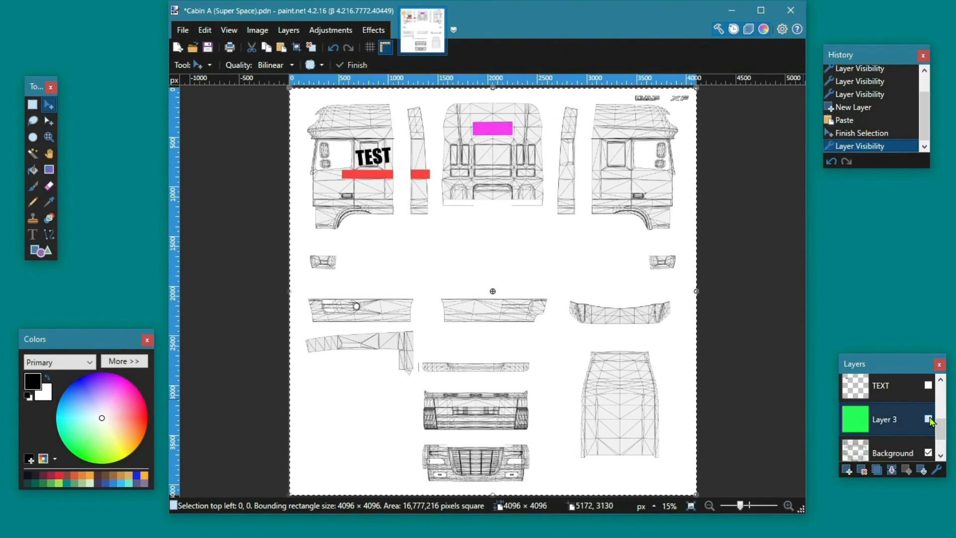
pyautogui.click(928, 419)
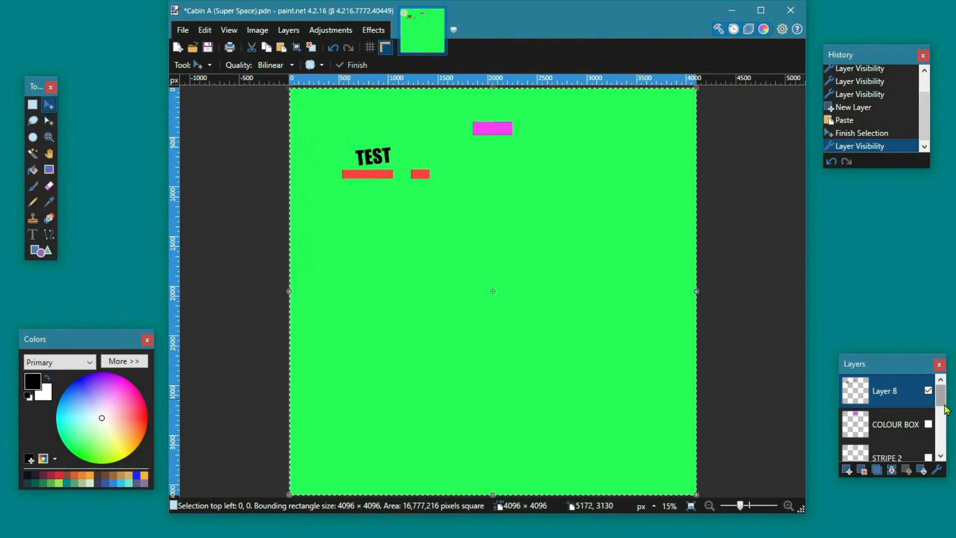
pyautogui.scroll(-5, 941, 409)
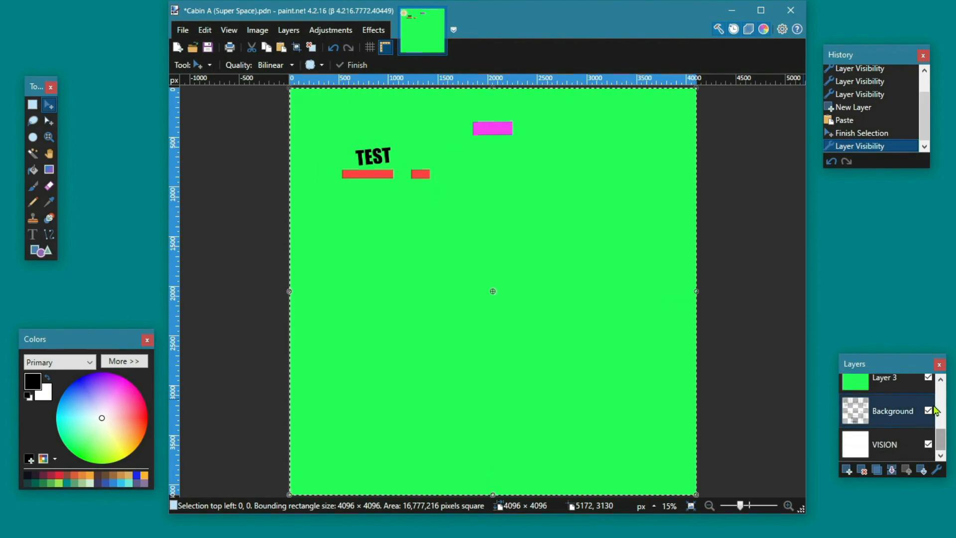
pyautogui.click(927, 410)
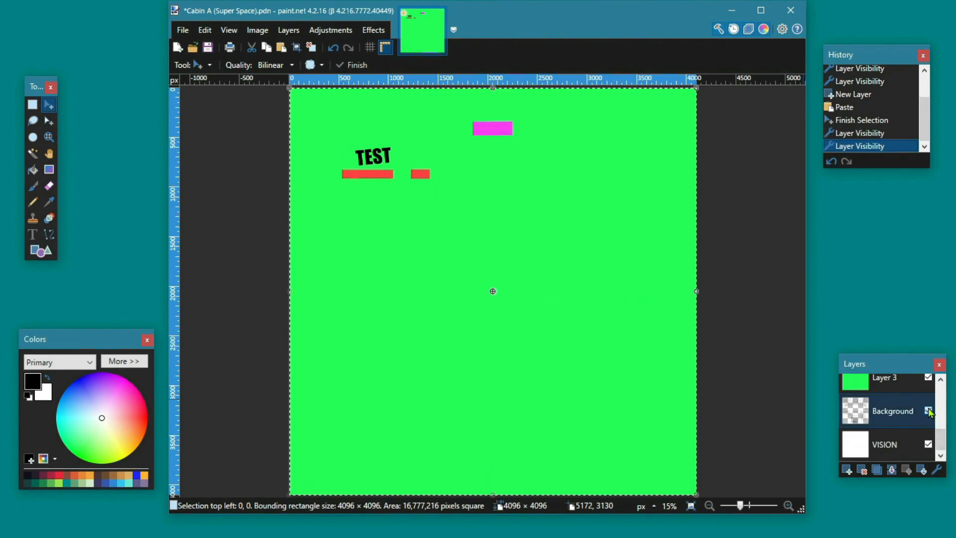
pyautogui.click(928, 444)
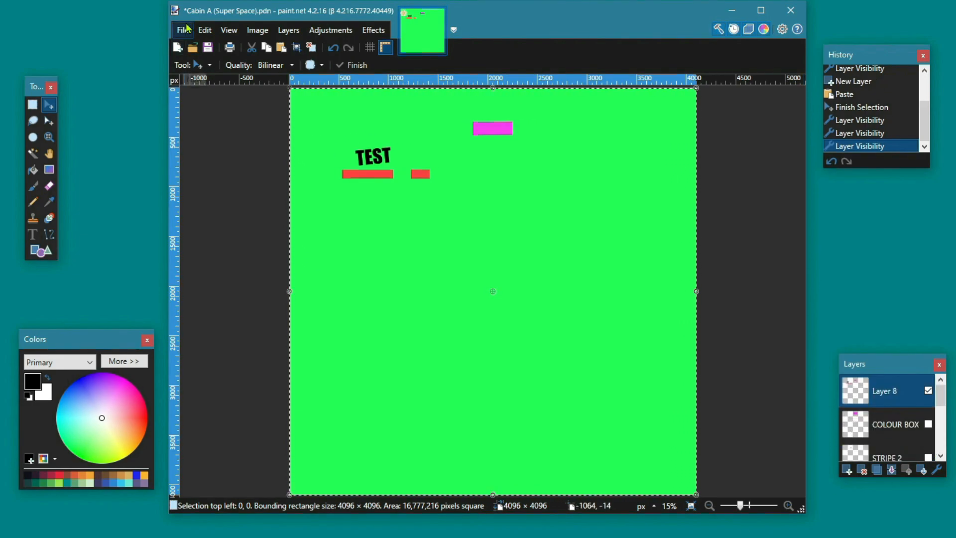
# Save the layered image to the Desktop as Cabin A (Super Space).pdn, replacing the existing file
pyautogui.click(185, 29)
pyautogui.click(221, 131)
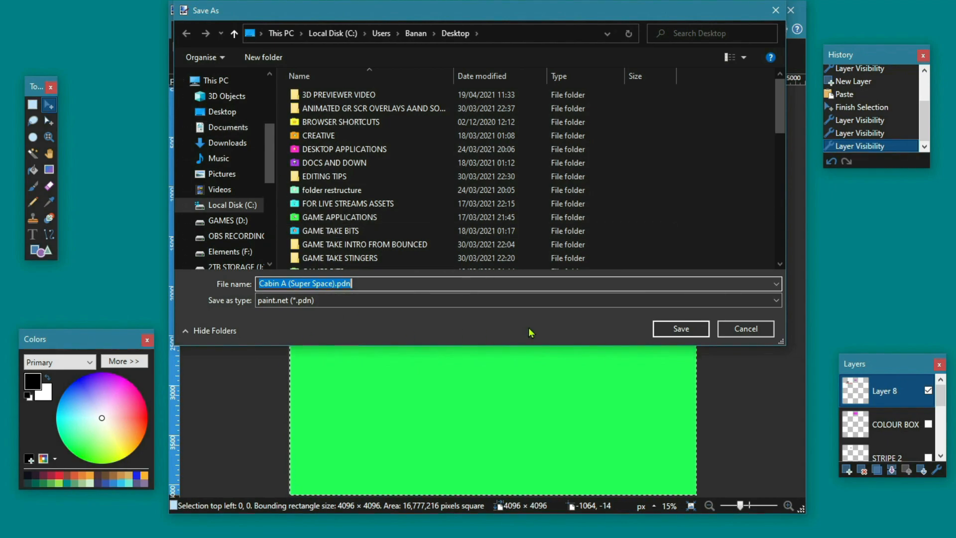
pyautogui.click(696, 330)
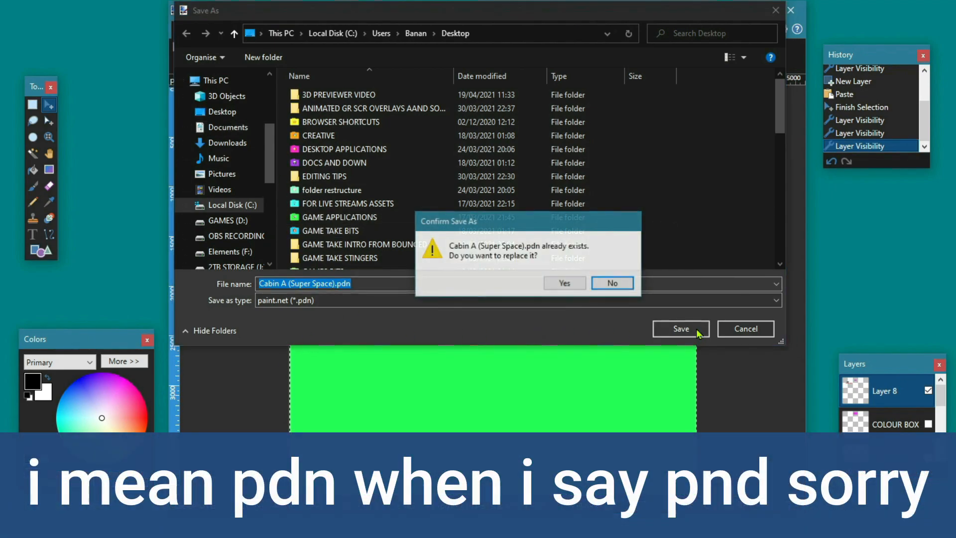
pyautogui.click(560, 284)
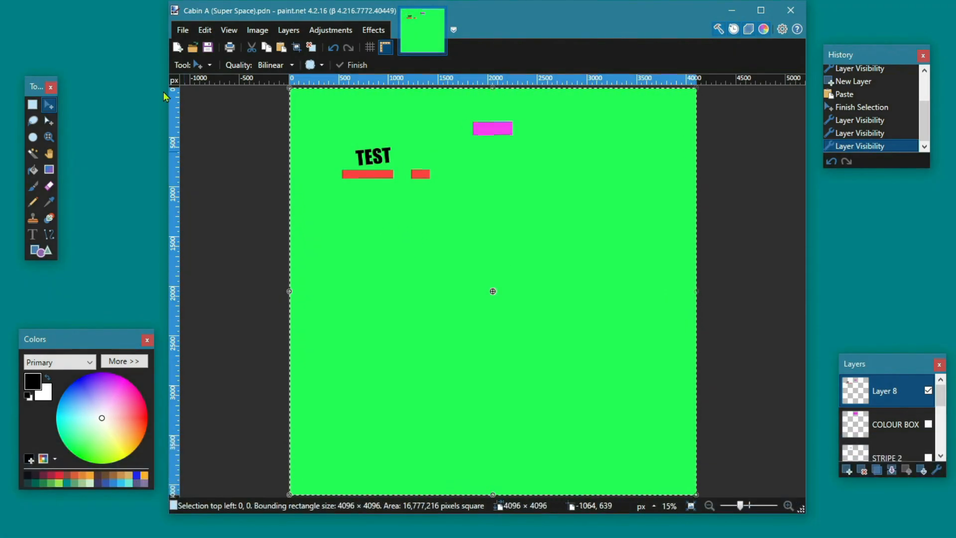
# Save a flattened PNG copy of Cabin A (Super Space) to the Desktop with auto-detected bit depth, and close paint.net
pyautogui.click(182, 30)
pyautogui.click(202, 130)
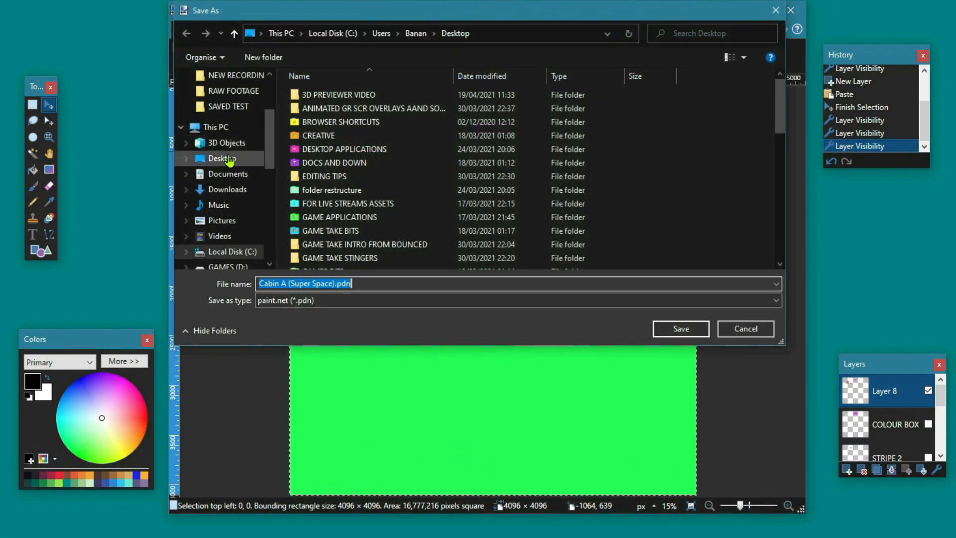
pyautogui.click(774, 300)
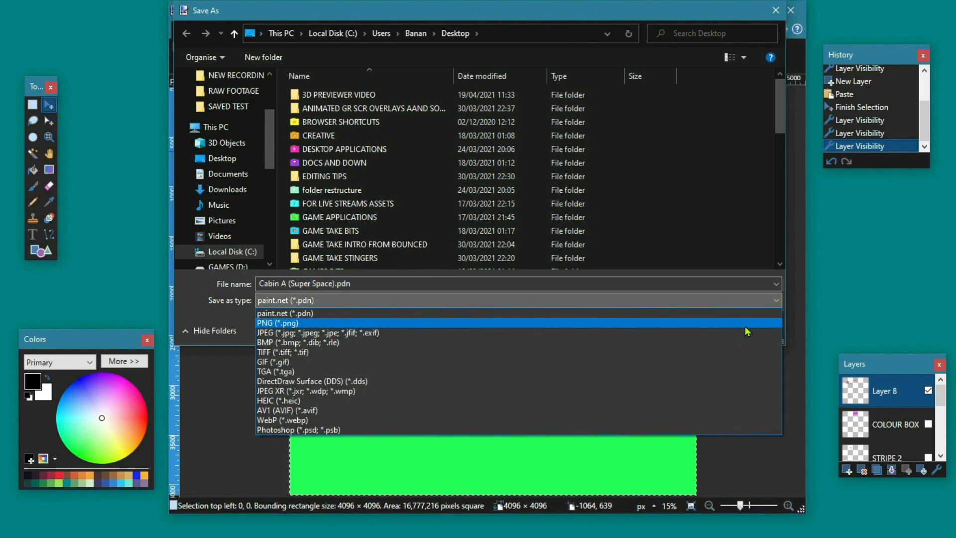
pyautogui.click(747, 324)
pyautogui.click(682, 333)
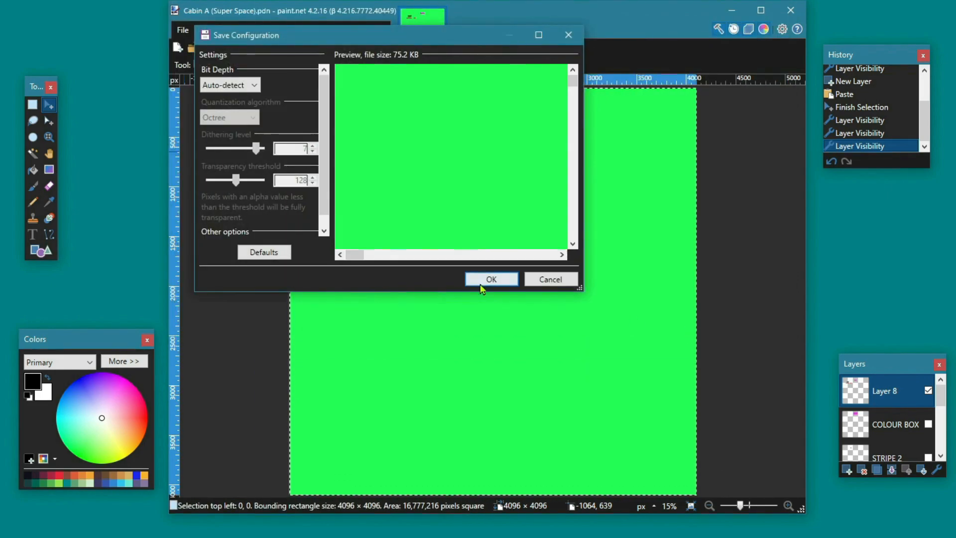
pyautogui.click(475, 278)
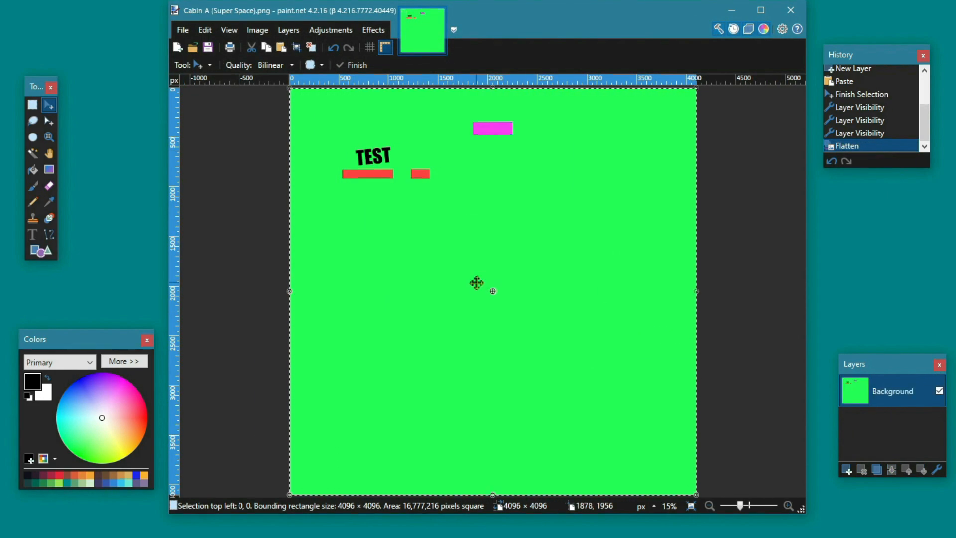
pyautogui.click(795, 12)
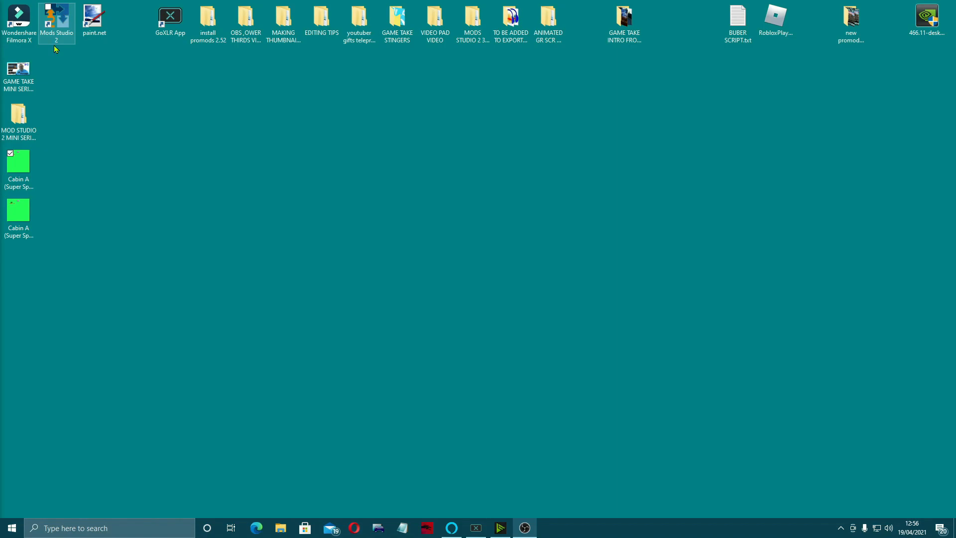
# Move the second Cabin A image to an empty area of the desktop and start a new ETS2 mod project in Mods Studio 2
pyautogui.moveTo(27, 214); pyautogui.dragTo(784, 263)
pyautogui.doubleClick(70, 21)
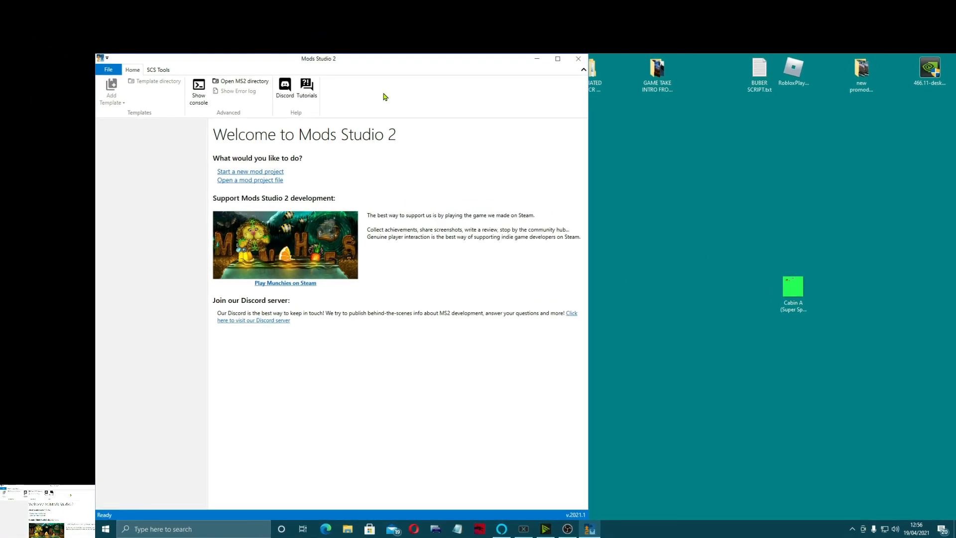
pyautogui.click(107, 69)
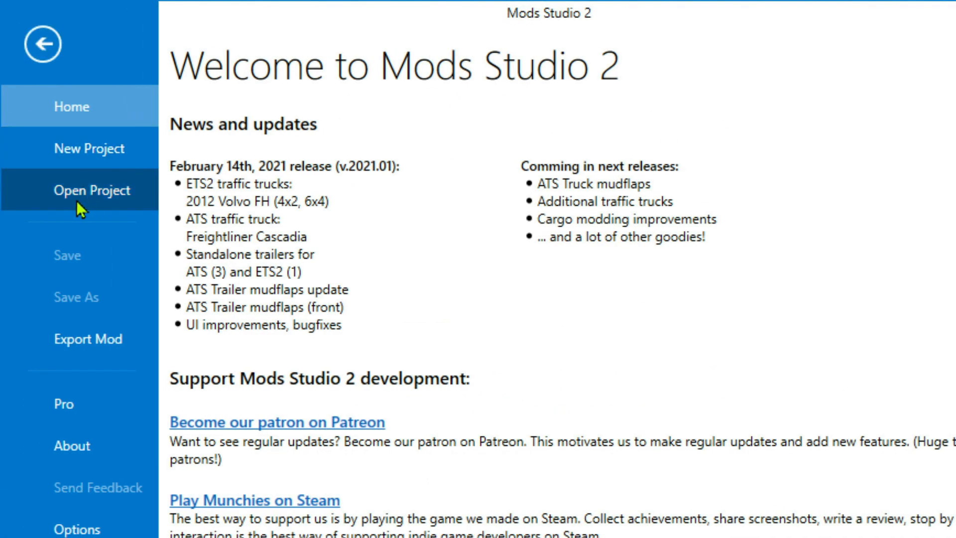
pyautogui.click(85, 150)
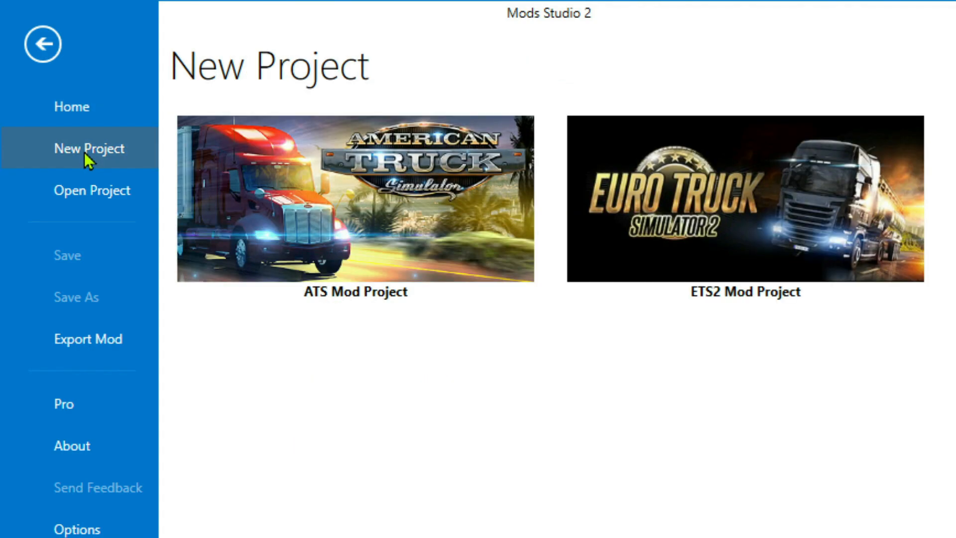
pyautogui.click(777, 244)
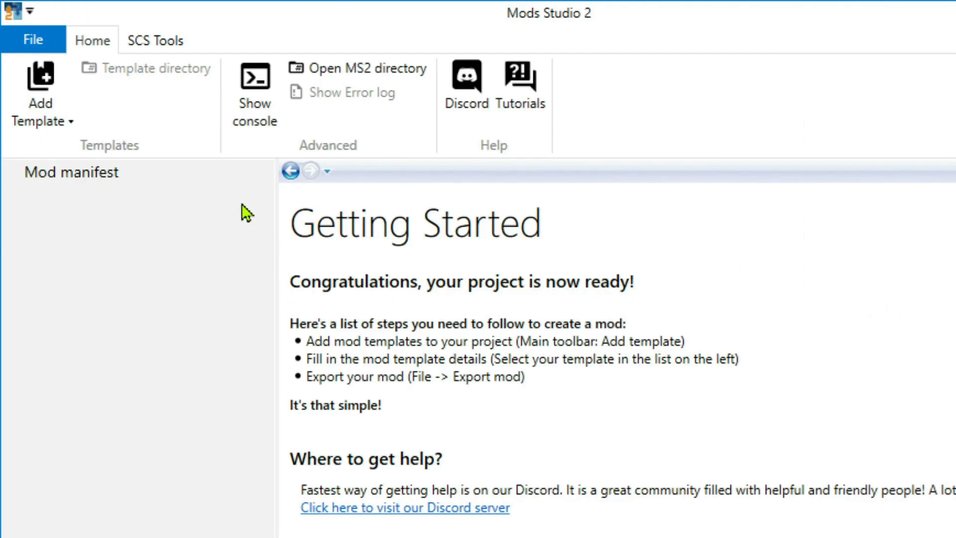
# Fill in the mod manifest with the name TEST 3D, author GT and version 1.0
pyautogui.click(33, 175)
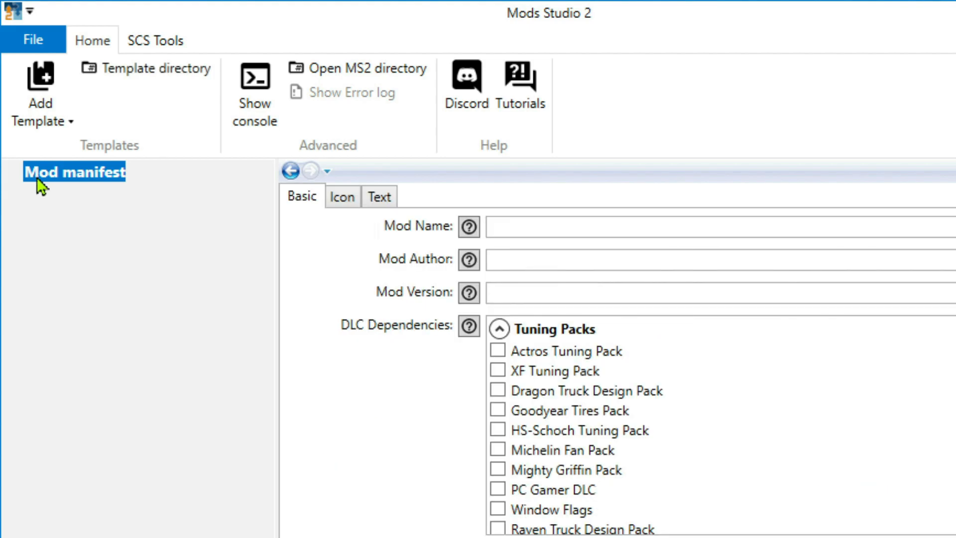
pyautogui.click(517, 226)
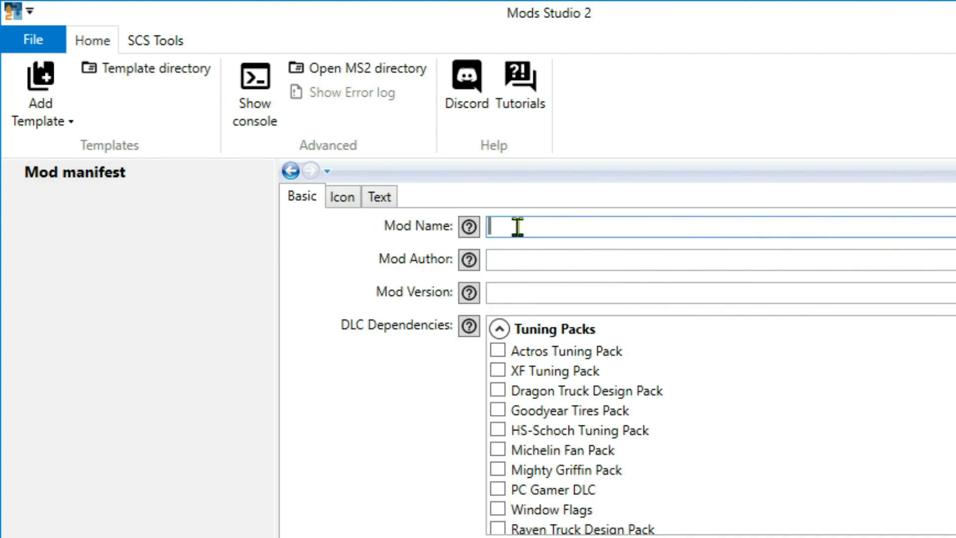
pyautogui.write('TEST 3D')
pyautogui.click(515, 257)
pyautogui.write('GT')
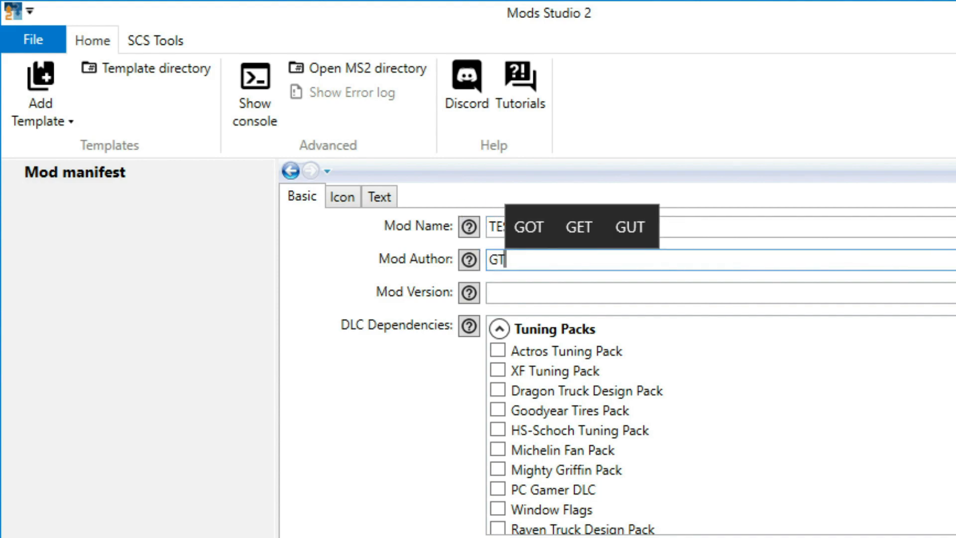
pyautogui.click(505, 296)
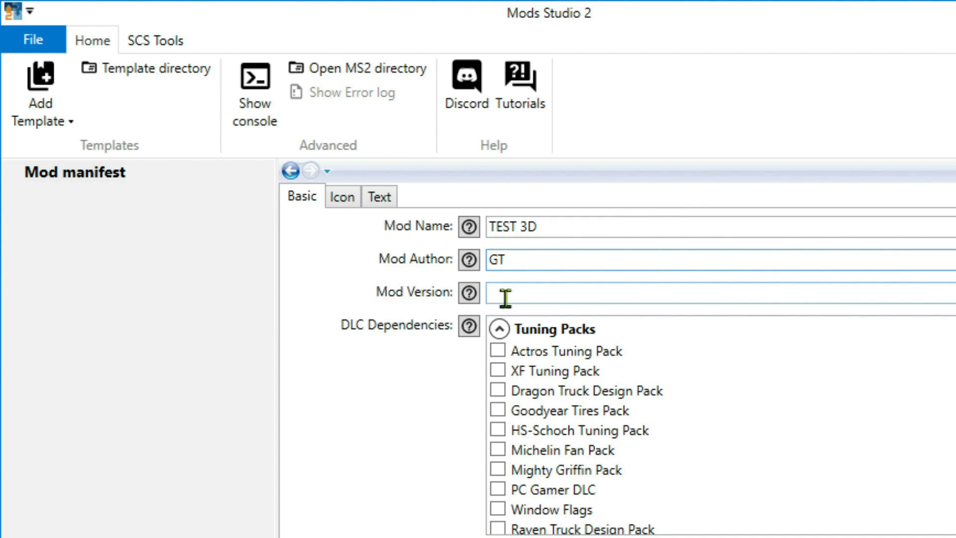
pyautogui.write('1')
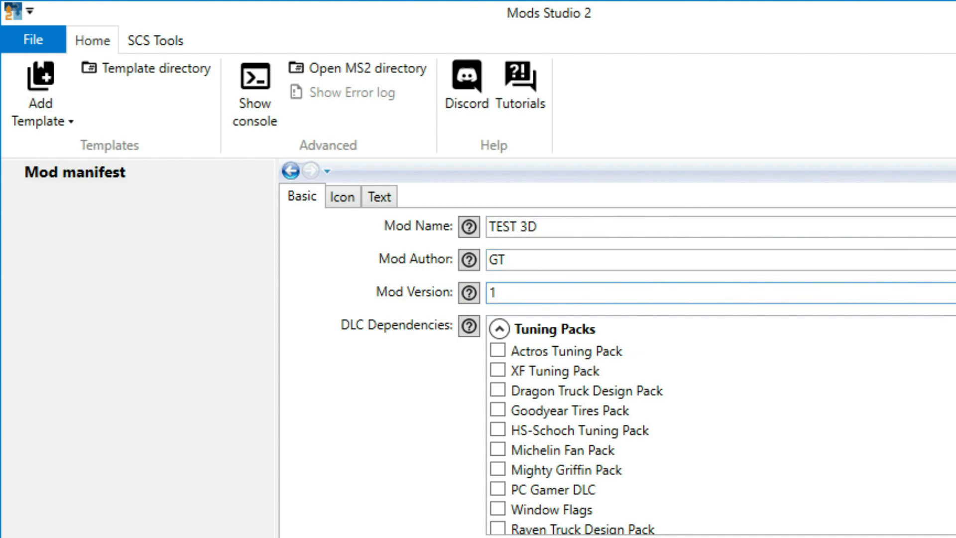
pyautogui.write('.0')
pyautogui.press('Tab')
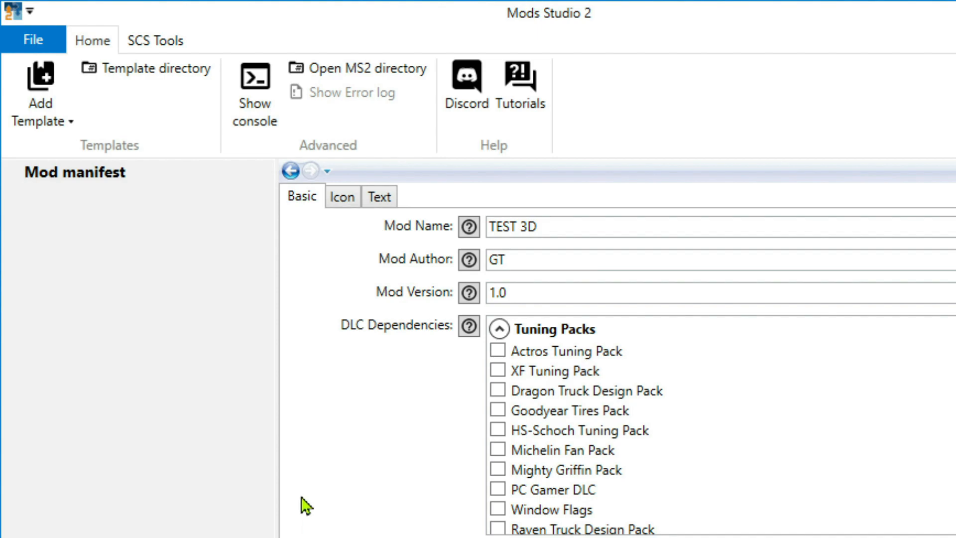
# Review the manifest's icon and description, then add a Simple Truck Skin template for the DAF XF 105 with the Super Space cabin
pyautogui.click(346, 201)
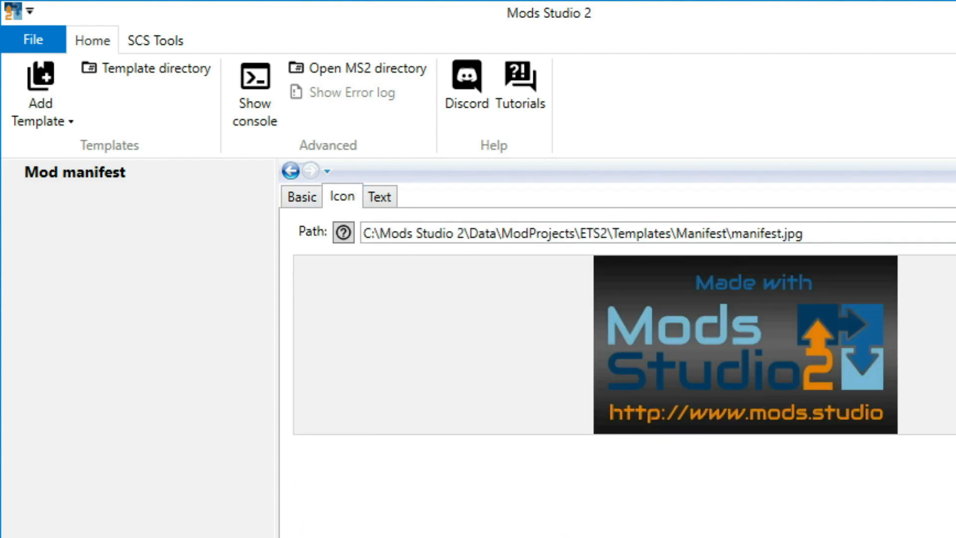
pyautogui.click(372, 197)
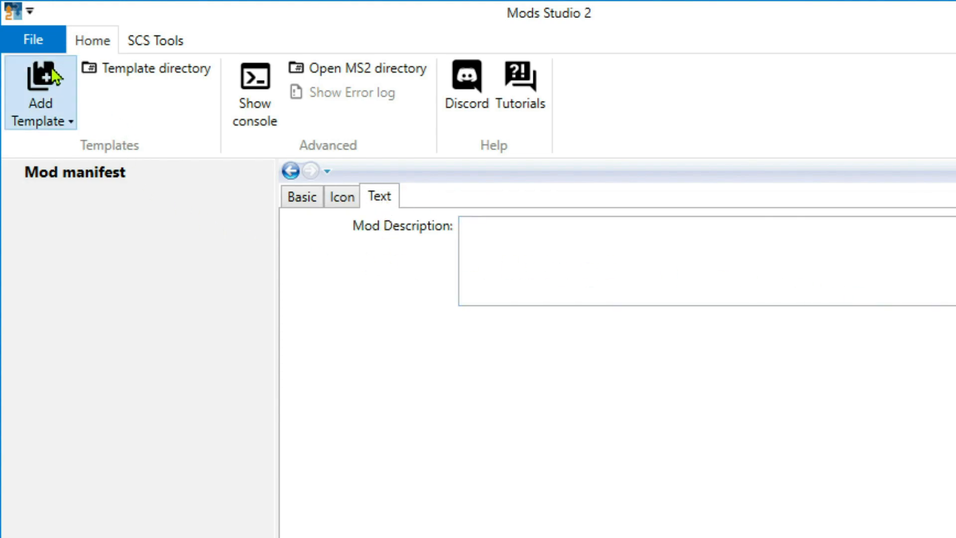
pyautogui.click(41, 99)
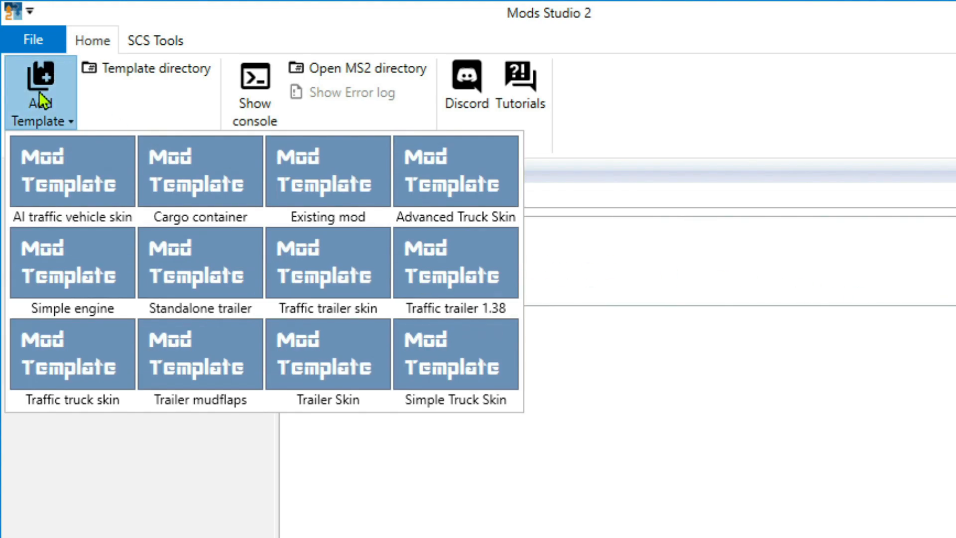
pyautogui.click(467, 365)
pyautogui.click(118, 193)
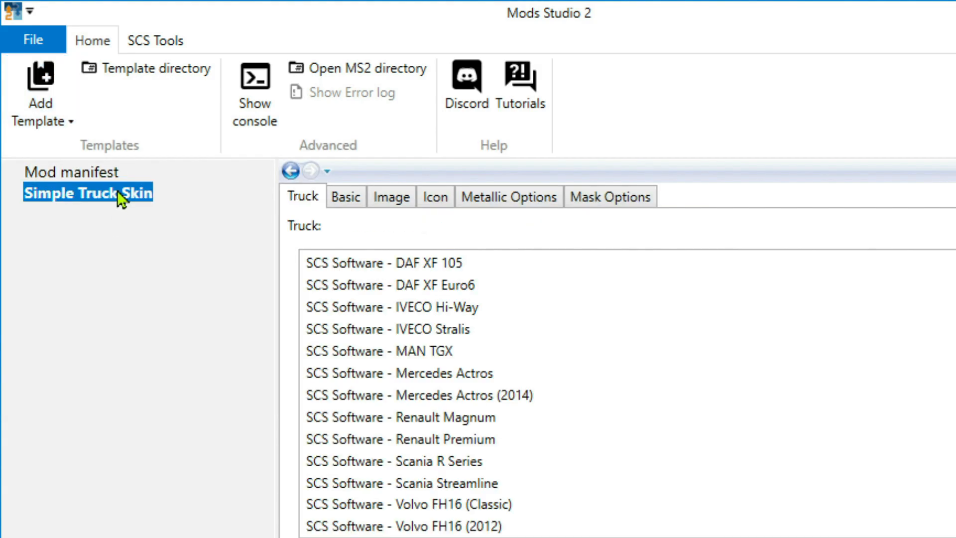
pyautogui.click(357, 267)
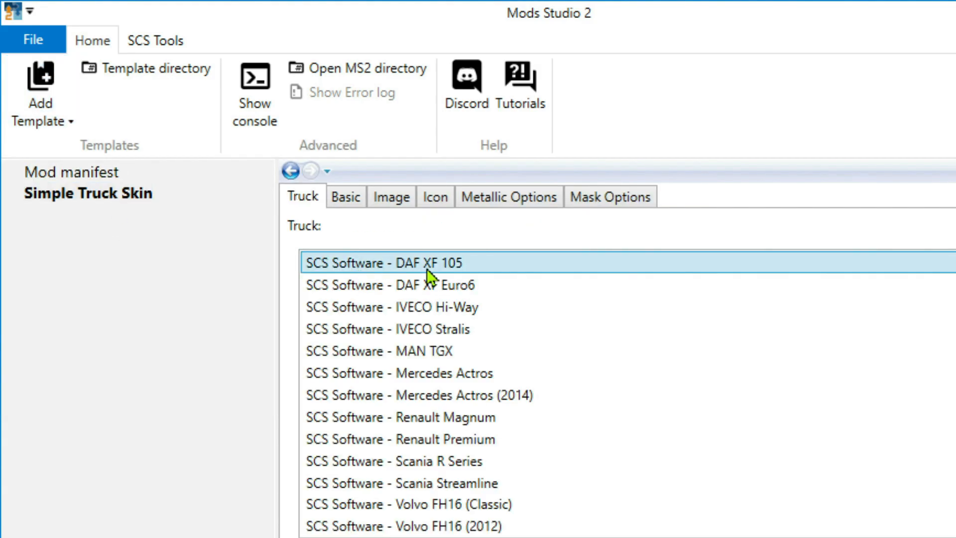
pyautogui.click(470, 126)
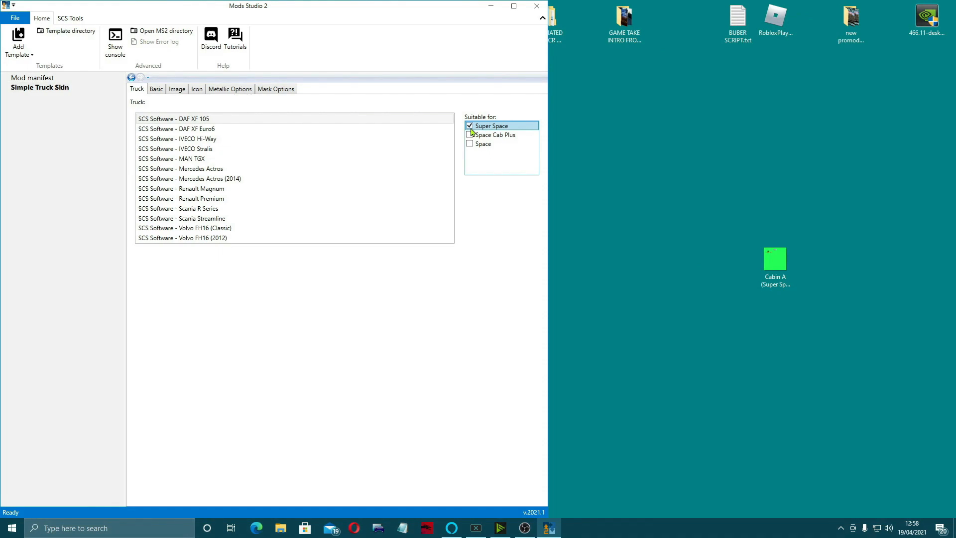
# Fill in the skin's basic details with internal name test3d, skin name steve 1 and price 1
pyautogui.click(156, 90)
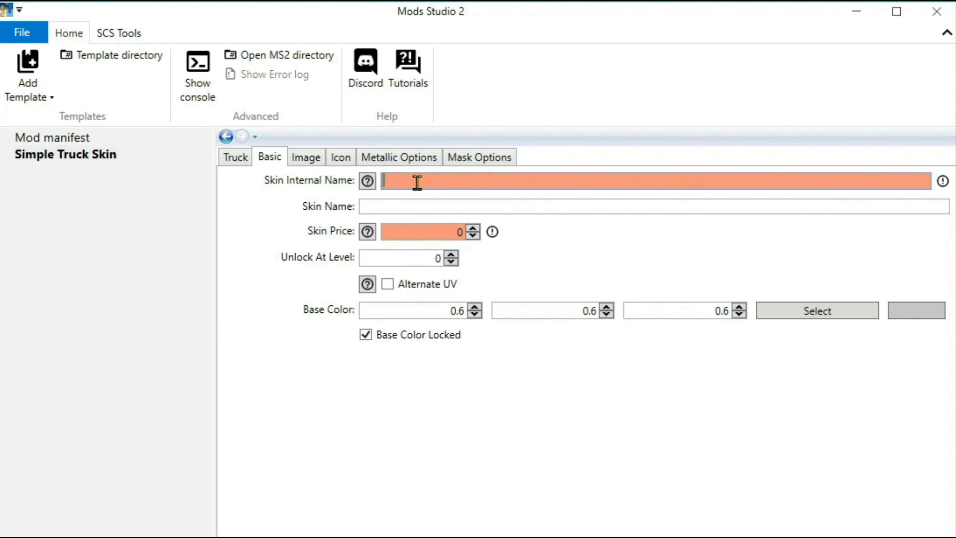
pyautogui.write('T')
pyautogui.press('BackSpace')
pyautogui.write('test3d')
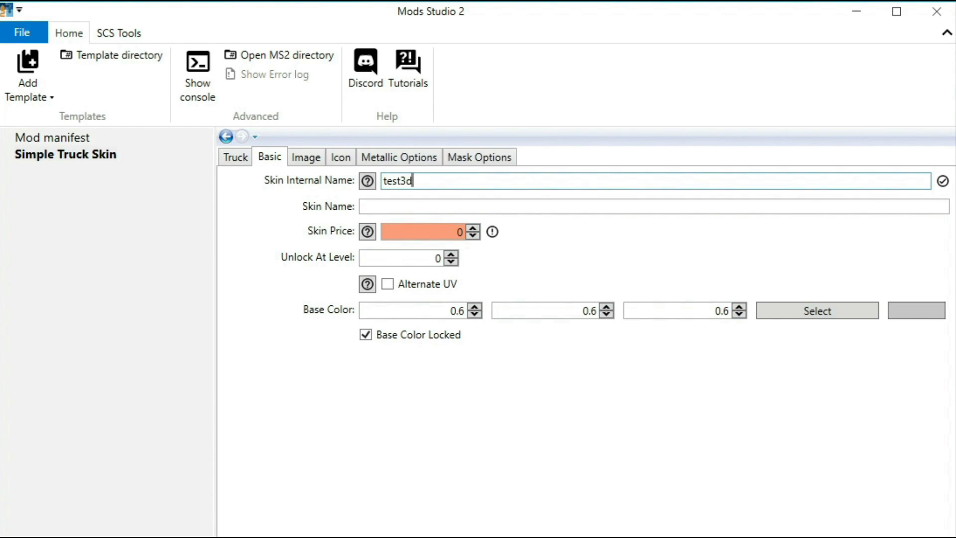
pyautogui.click(367, 205)
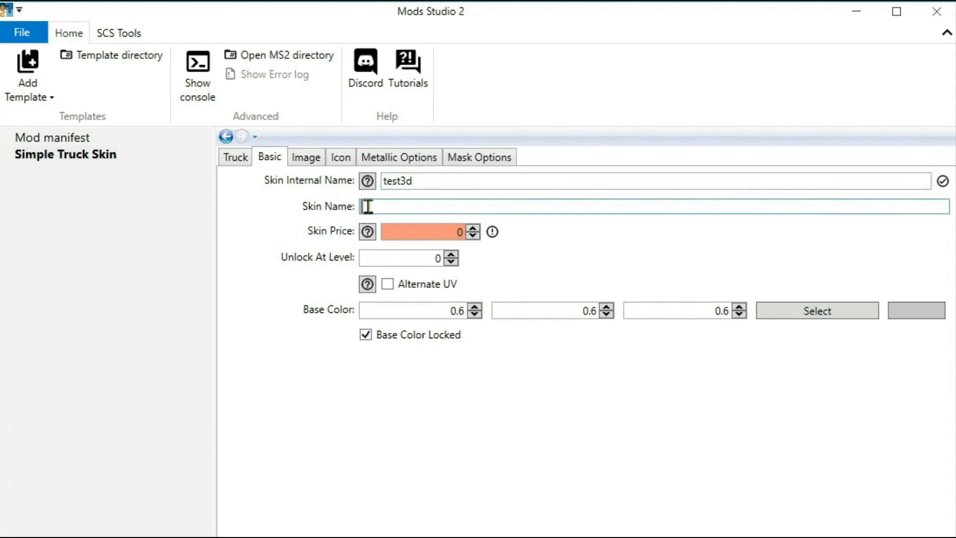
pyautogui.write('steve 1')
pyautogui.click(473, 227)
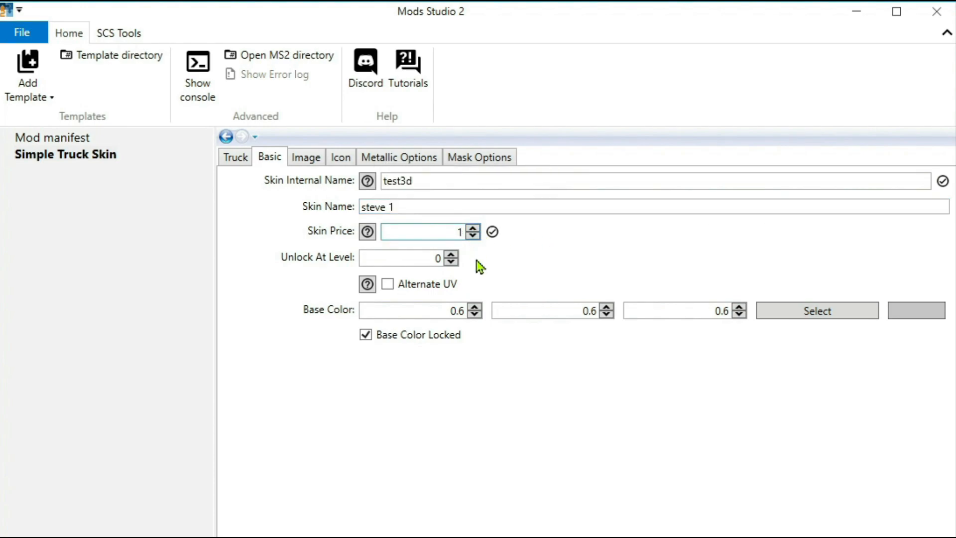
# Assign the desktop image Cabin A (Super Space).png as the skin image and use the default icon
pyautogui.click(304, 156)
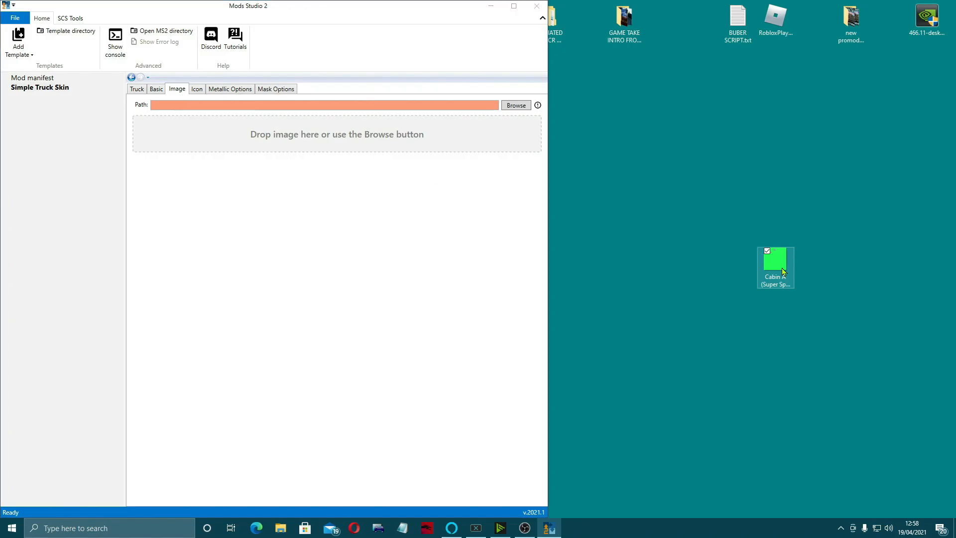
pyautogui.moveTo(775, 259); pyautogui.dragTo(325, 132)
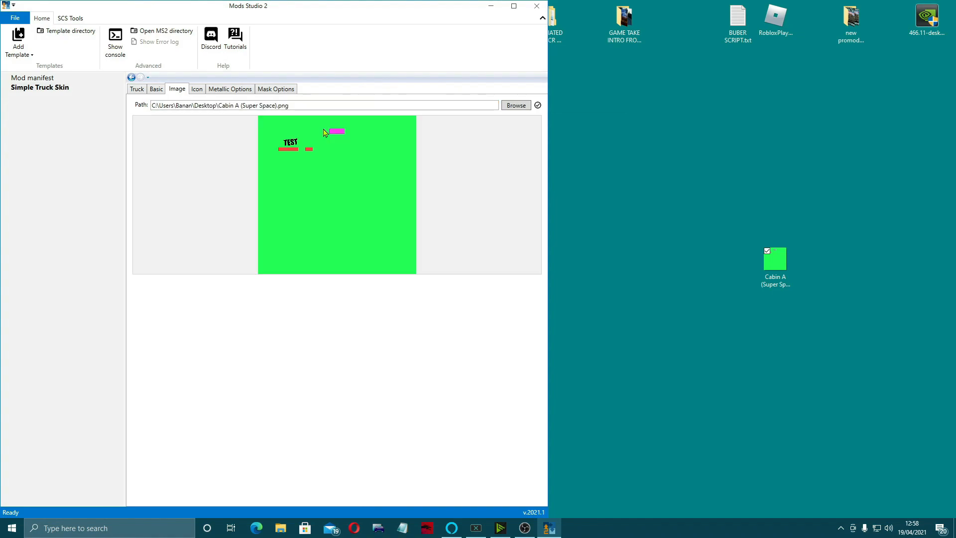
pyautogui.click(196, 89)
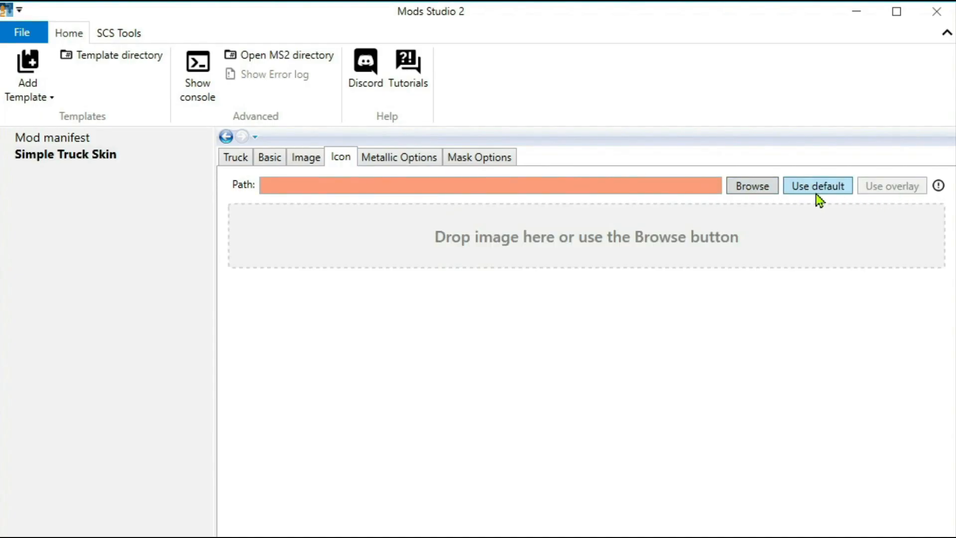
pyautogui.click(818, 187)
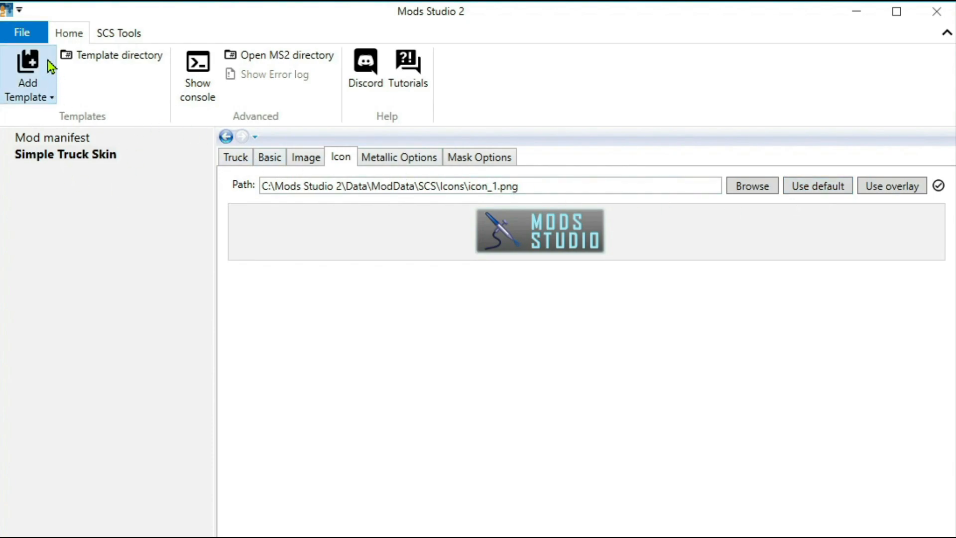
# Save the Mods Studio 2 project as test 3d in the EXTRACTED BASE folder
pyautogui.click(21, 35)
pyautogui.click(65, 237)
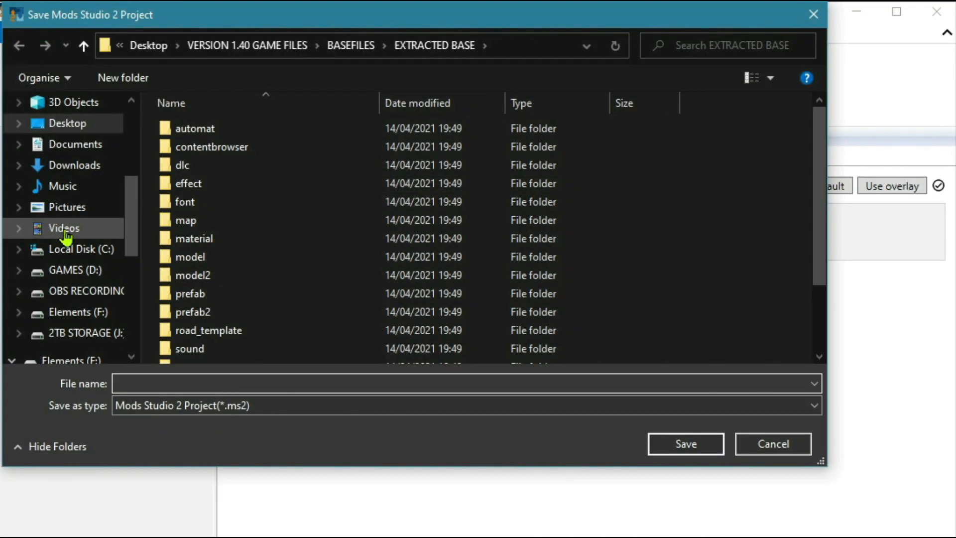
pyautogui.write('test ')
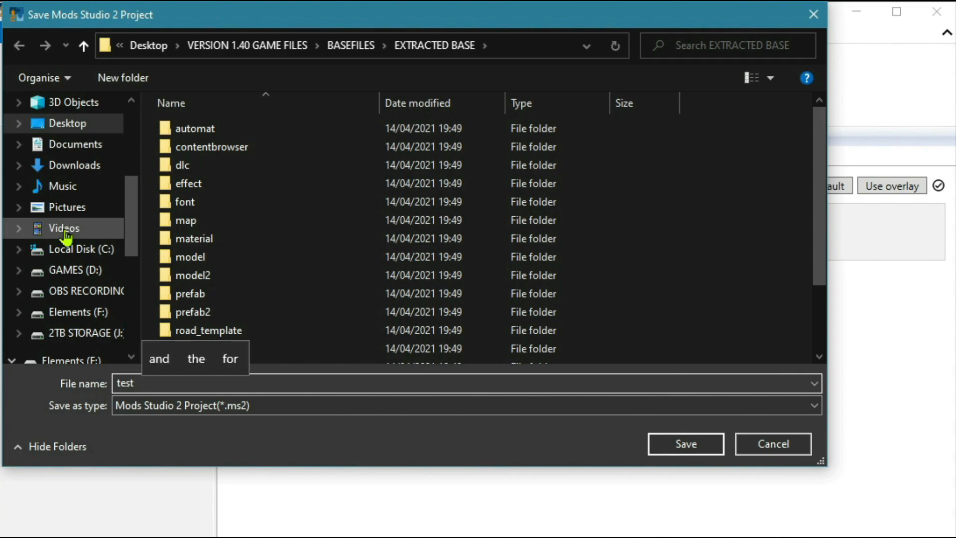
pyautogui.write('3d')
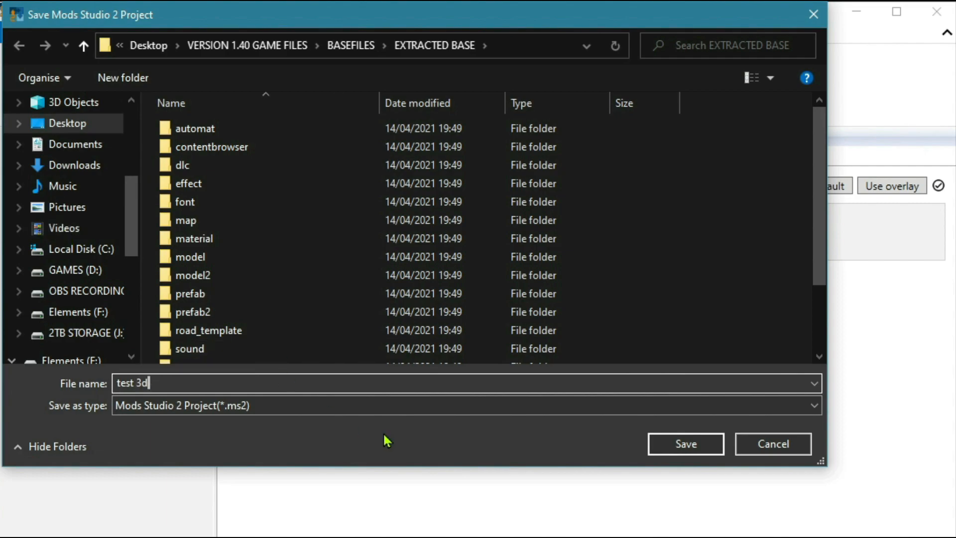
pyautogui.click(687, 443)
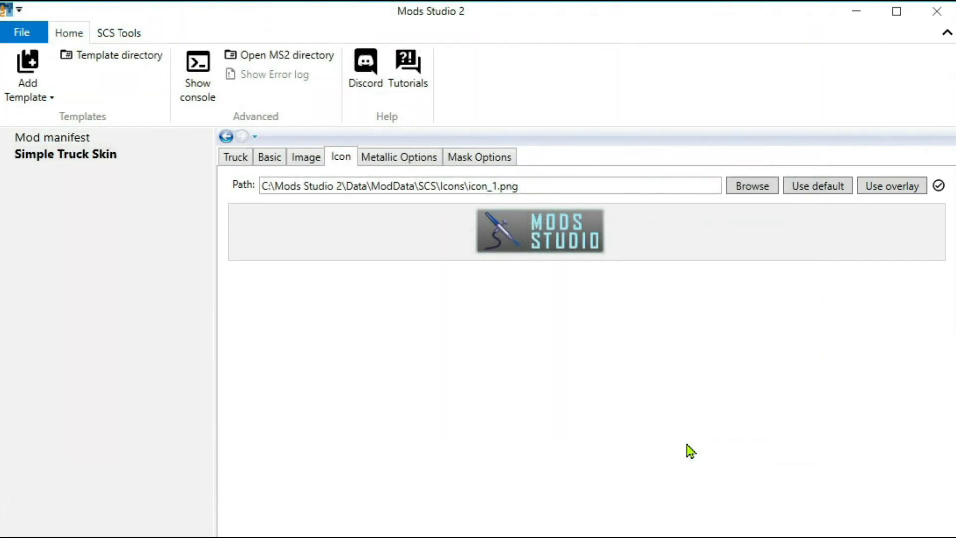
# Export the mod to the Desktop as an SCS file named steve 1
pyautogui.click(21, 32)
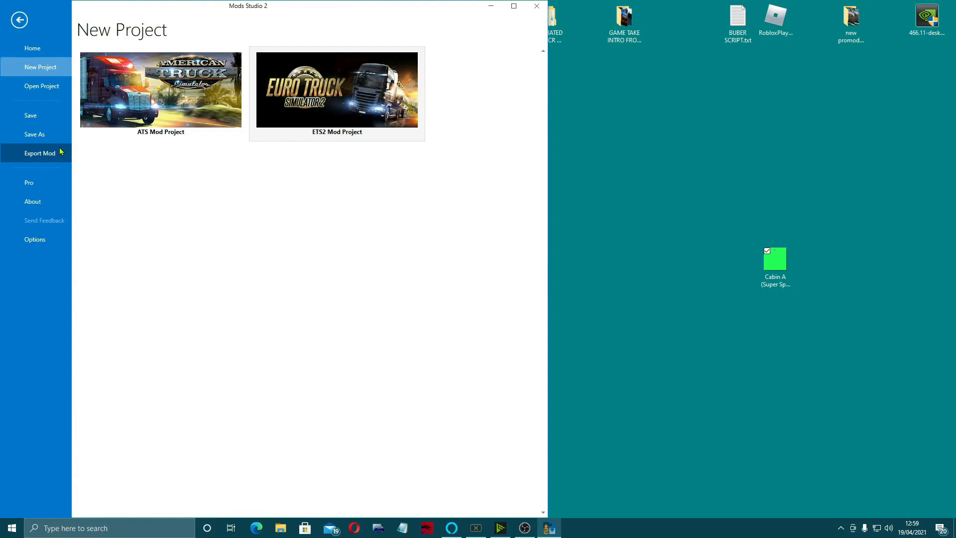
pyautogui.click(77, 272)
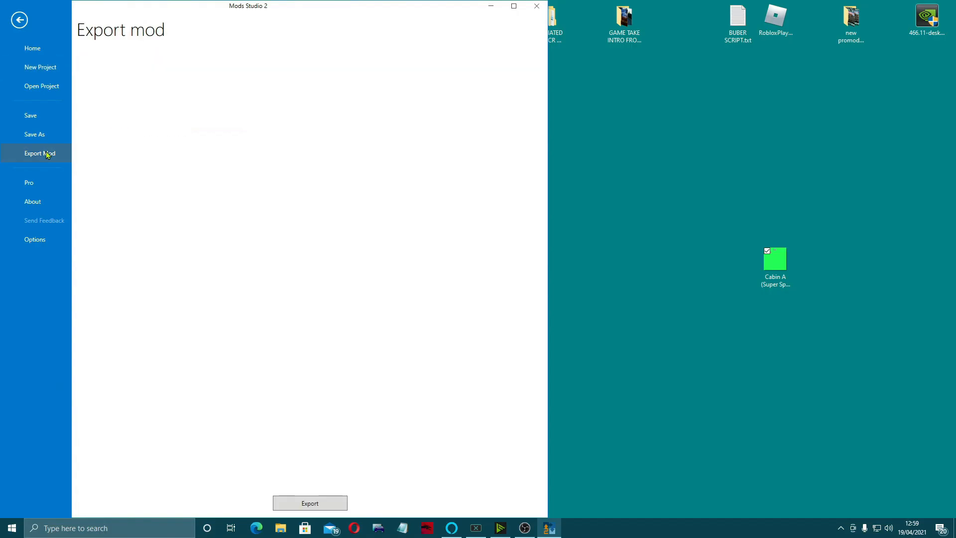
pyautogui.click(300, 503)
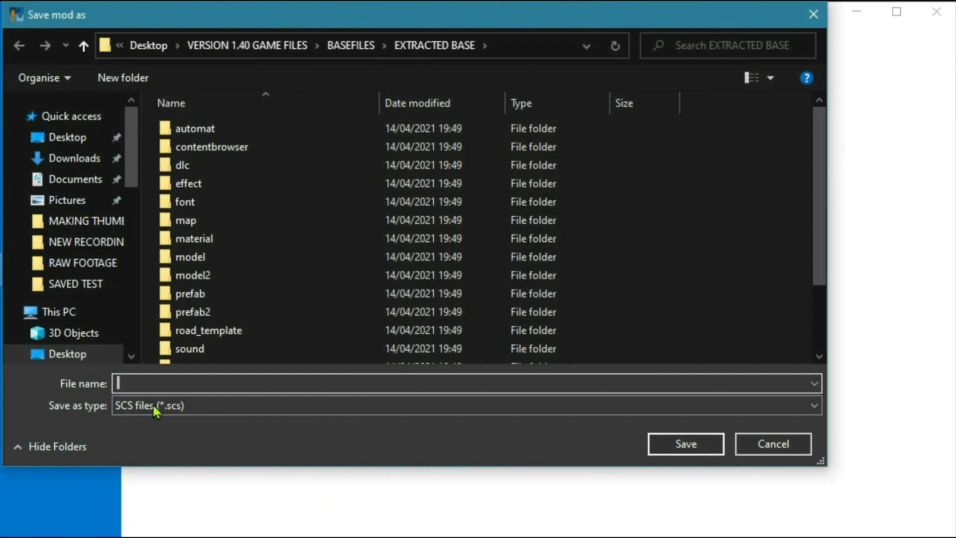
pyautogui.write('steve 1')
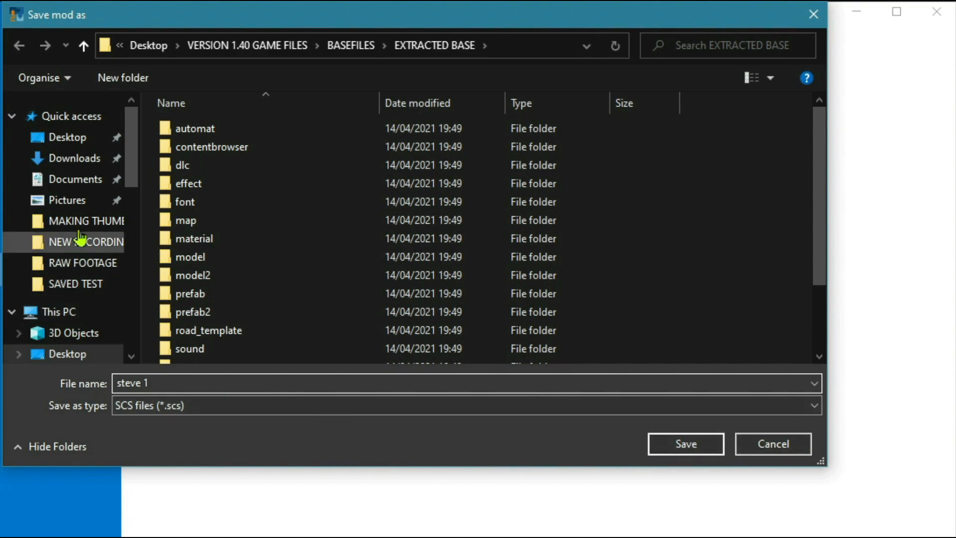
pyautogui.click(84, 140)
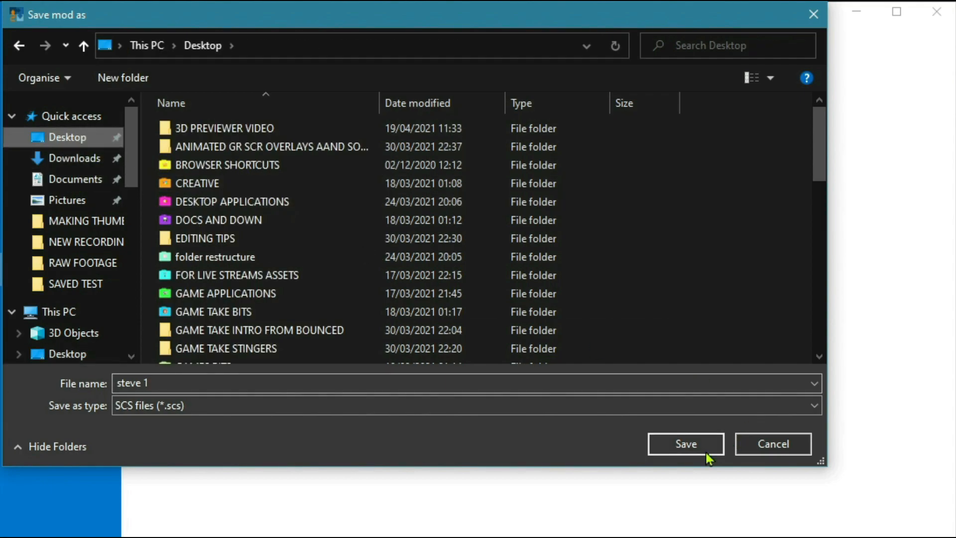
pyautogui.click(676, 447)
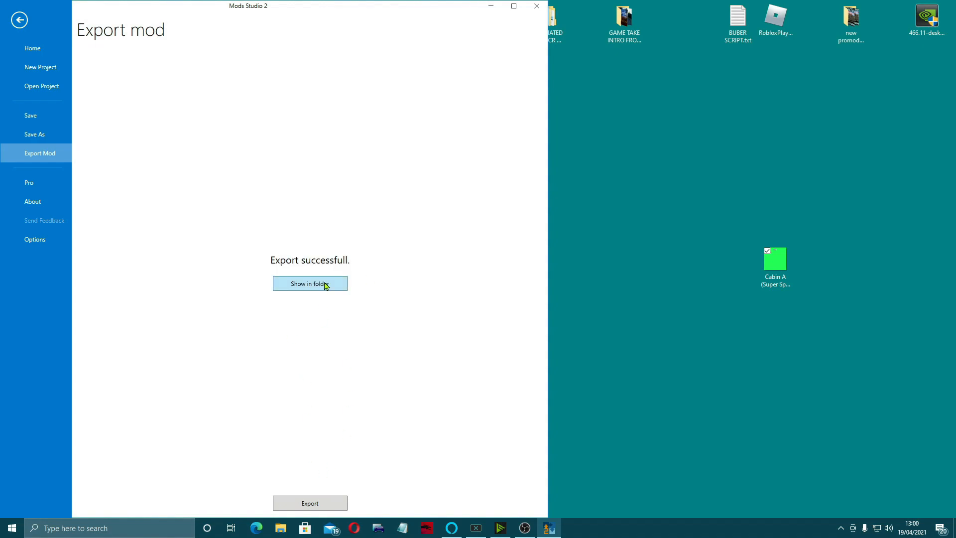
# Show the exported mod in its folder, close Mods Studio 2, and locate steve 1.scs in the Desktop listing
pyautogui.click(326, 285)
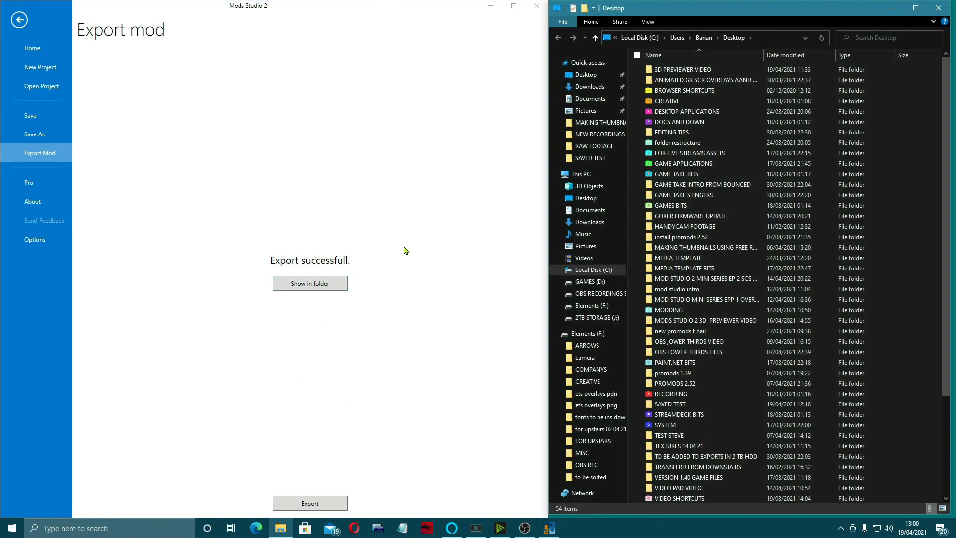
pyautogui.click(537, 6)
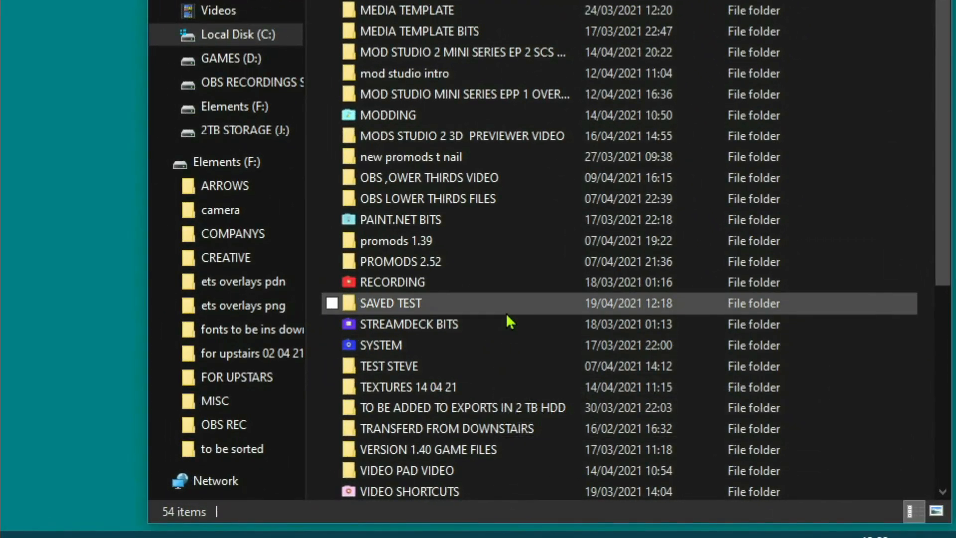
pyautogui.moveTo(573, 267)
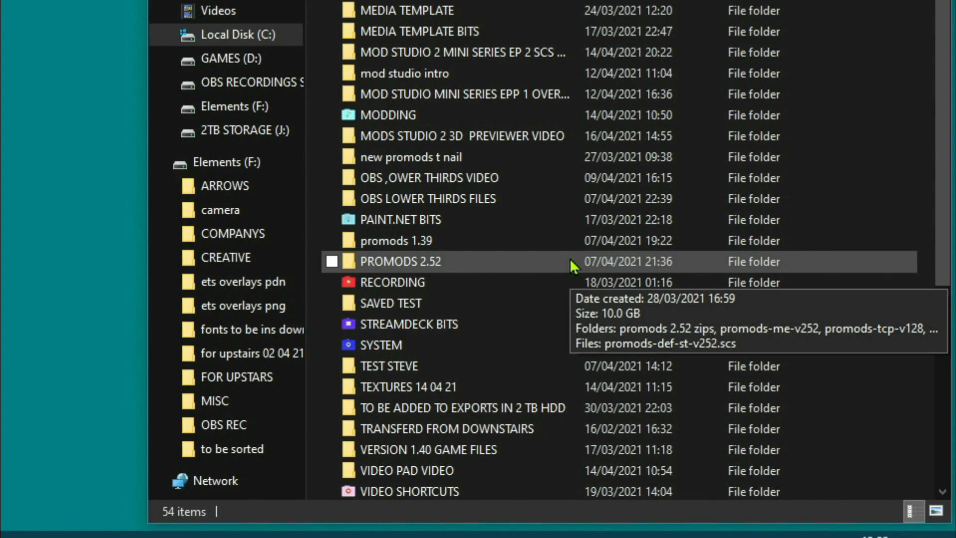
pyautogui.scroll(-4, 573, 267)
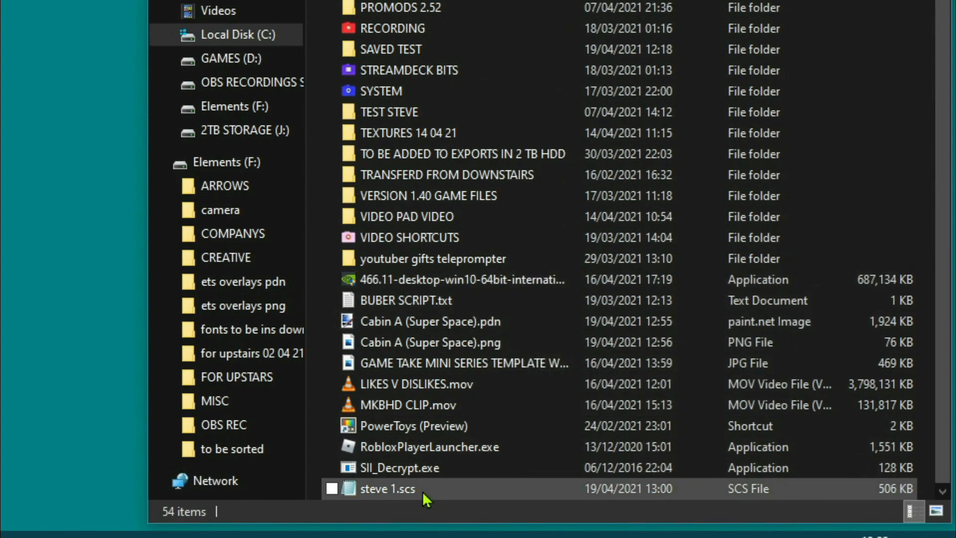
pyautogui.moveTo(422, 491)
pyautogui.moveTo(346, 490)
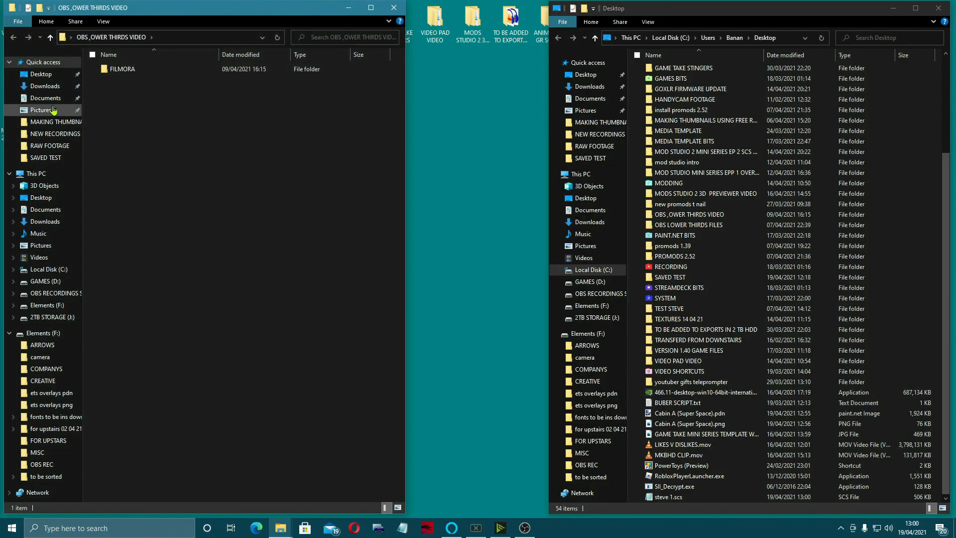
# Copy steve 1.scs from the Desktop into the mod folder under Documents > Euro Truck Simulator 2
pyautogui.click(57, 99)
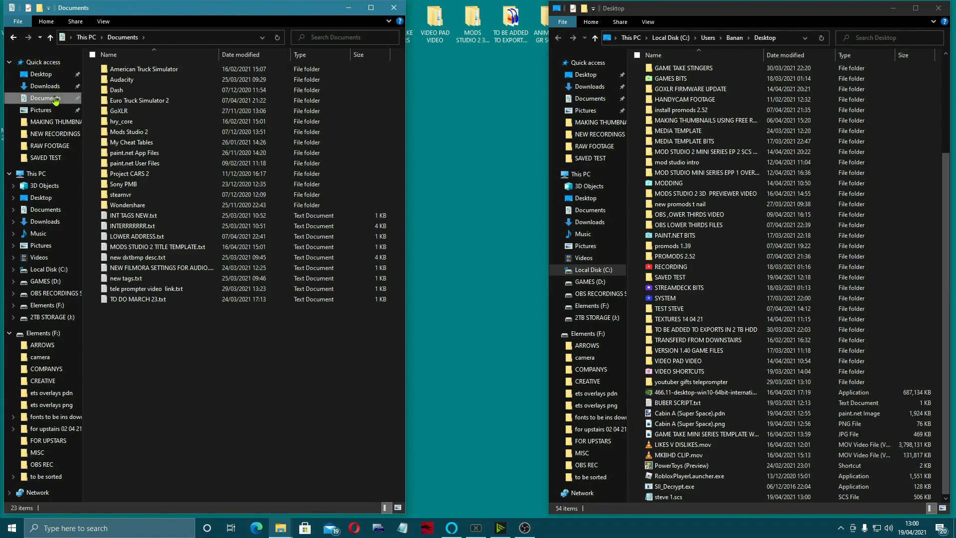
pyautogui.doubleClick(181, 101)
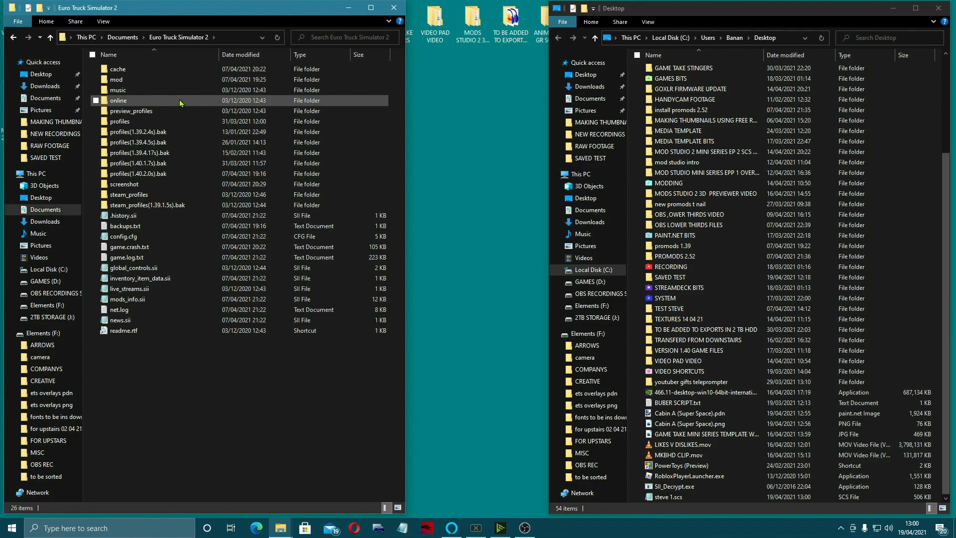
pyautogui.doubleClick(160, 80)
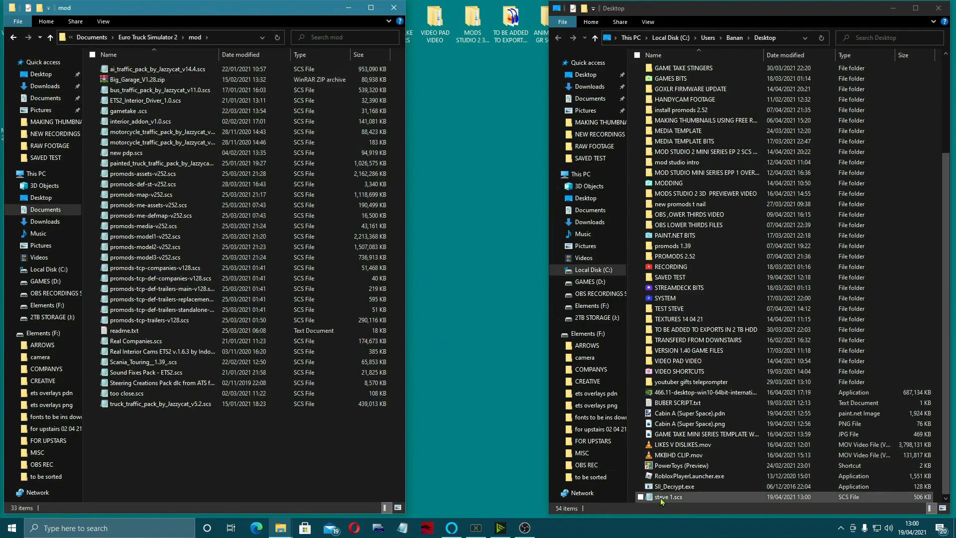
pyautogui.rightClick(662, 497)
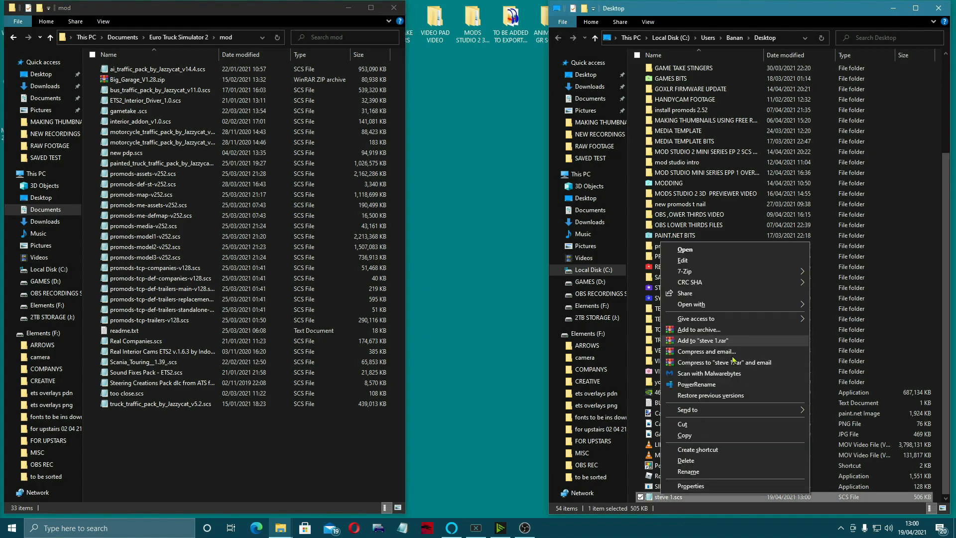
pyautogui.click(707, 441)
pyautogui.rightClick(241, 461)
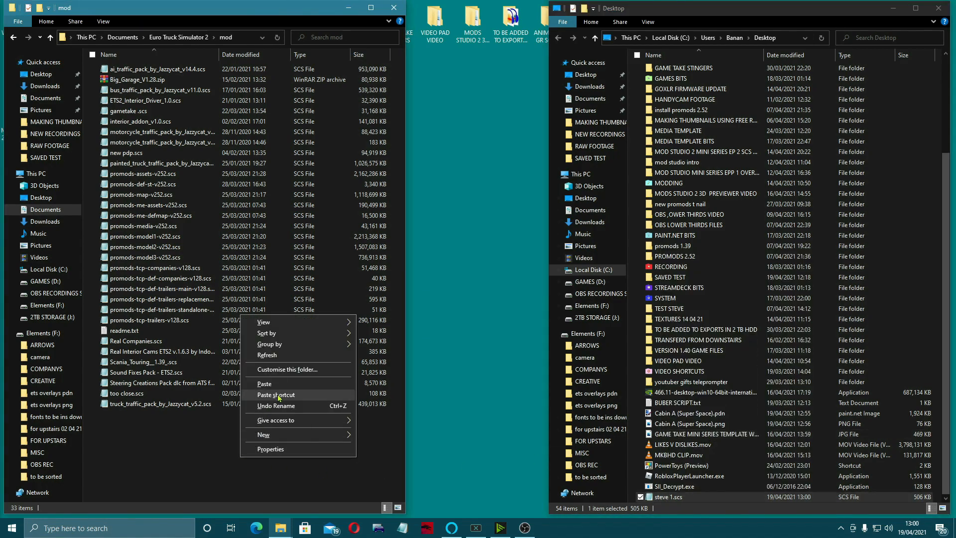
pyautogui.click(264, 383)
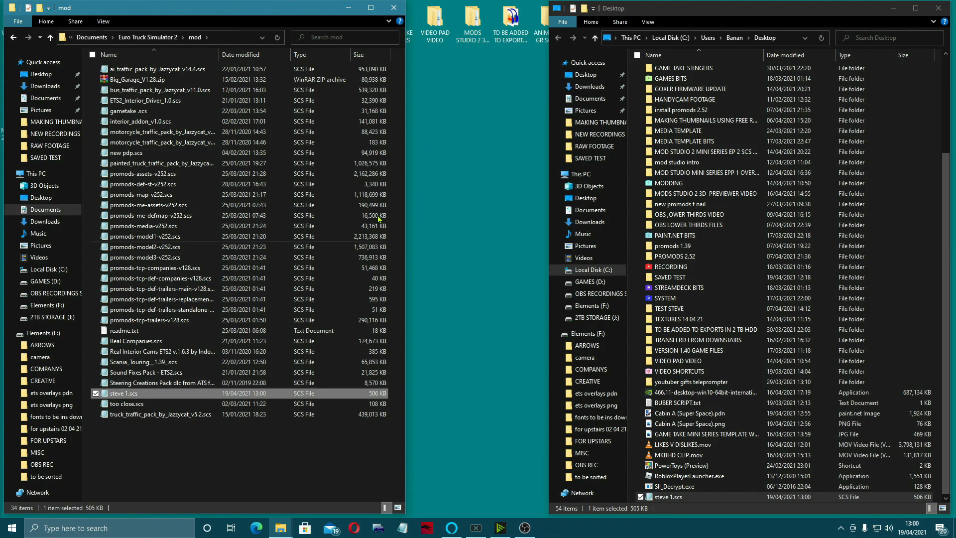
# Close the mod and Desktop folder windows, launch Euro Truck Simulator 2 from GAME APPLICATIONS, and close that folder
pyautogui.click(386, 10)
pyautogui.click(938, 8)
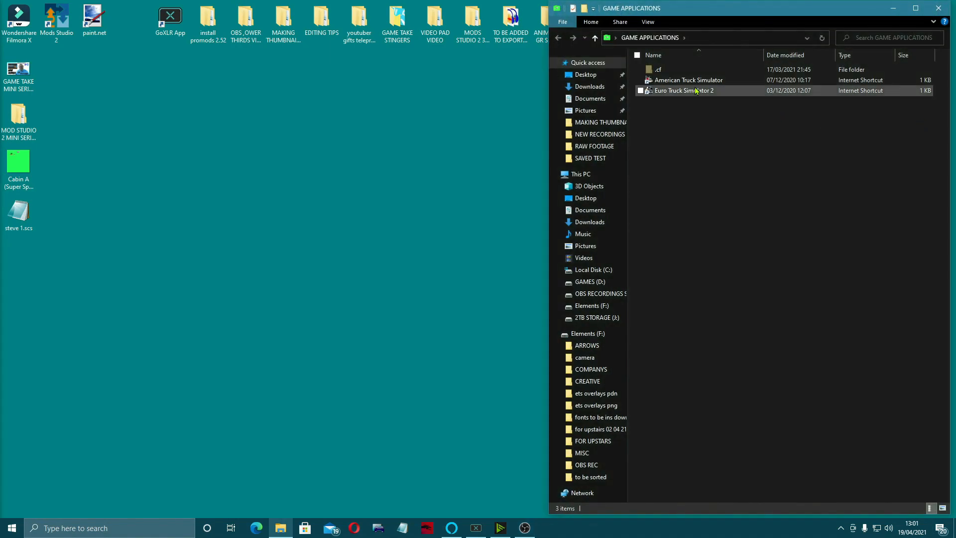
pyautogui.click(688, 92)
pyautogui.hotkey('alt', 'F4')
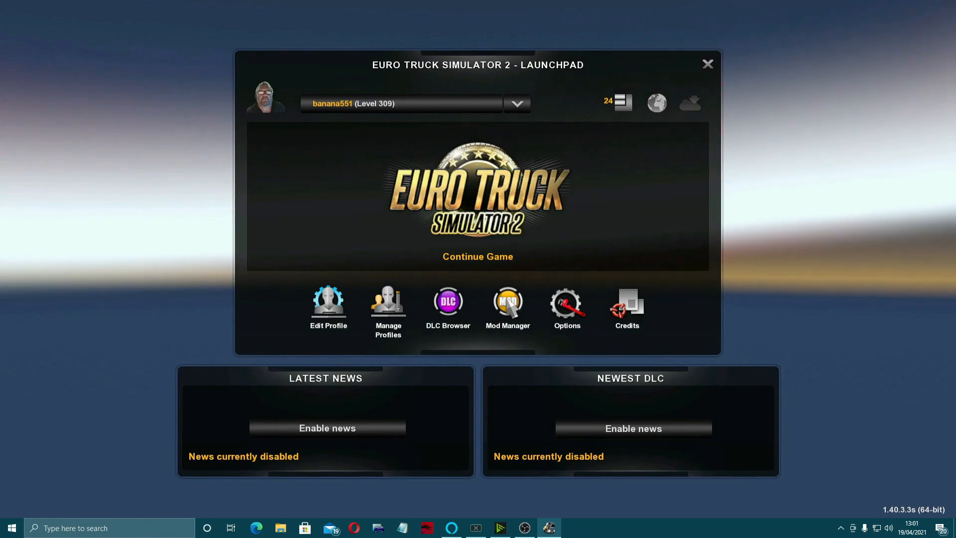
# Activate the TEST 3D paint job mod in the game's Mod Manager and confirm the changes
pyautogui.click(508, 303)
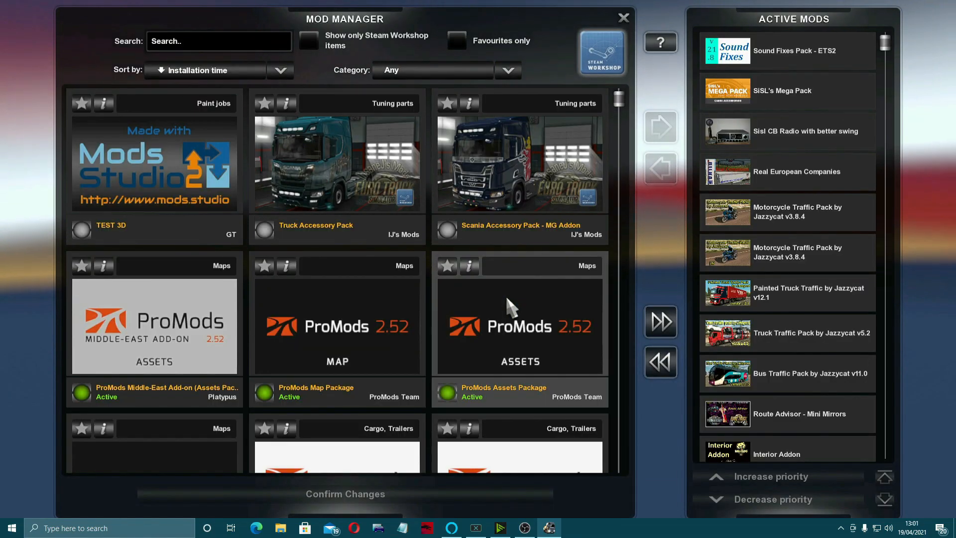
pyautogui.click(82, 233)
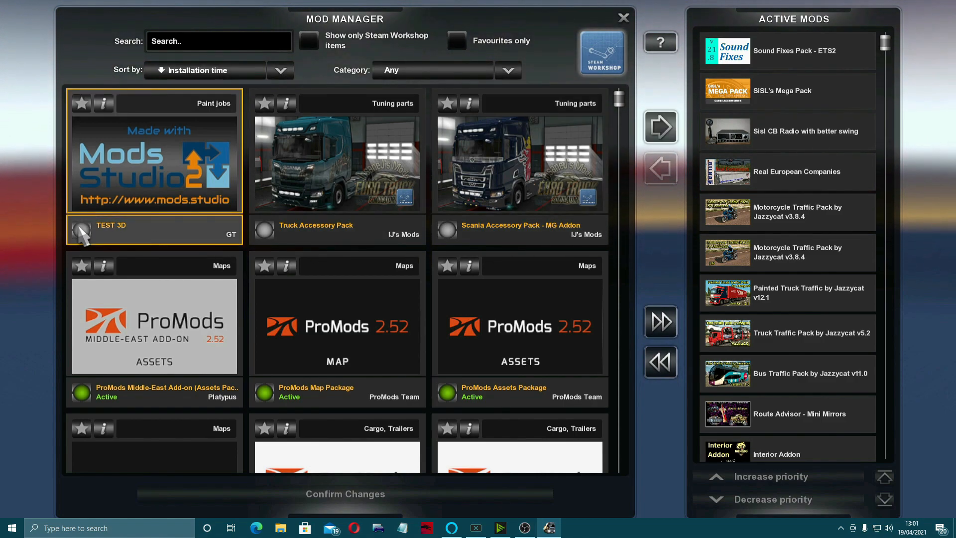
pyautogui.click(669, 132)
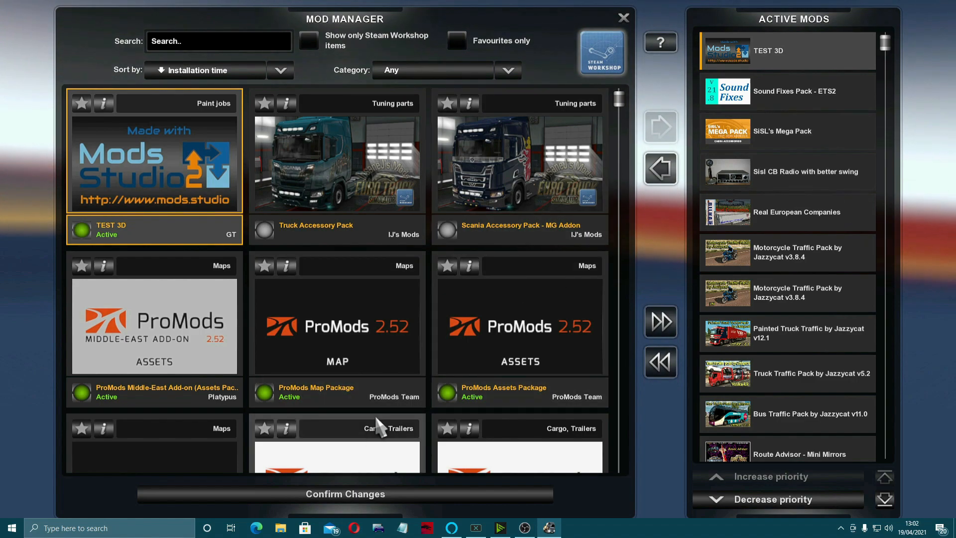
pyautogui.click(319, 494)
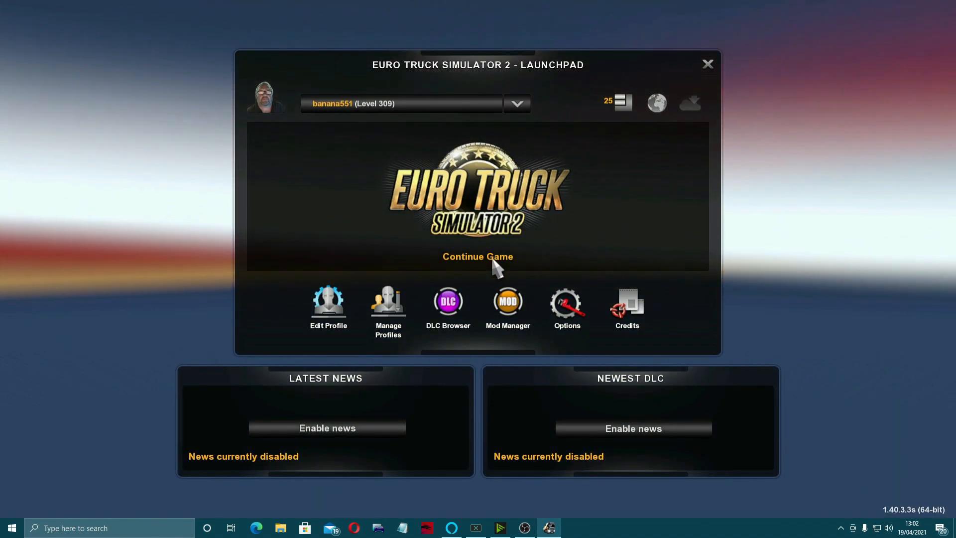
# Continue the game and load the DAF XF105 as the truck design in the Truck Browser
pyautogui.click(493, 260)
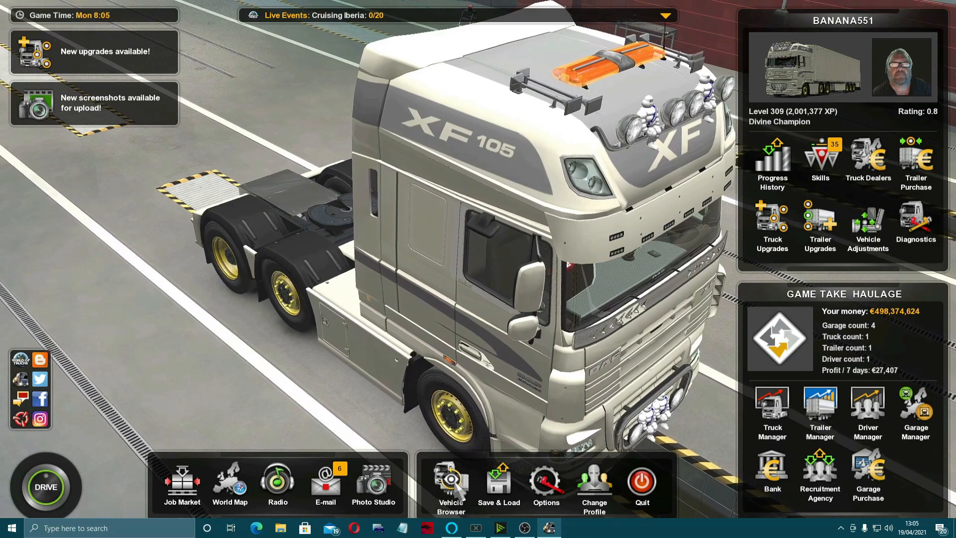
pyautogui.click(457, 491)
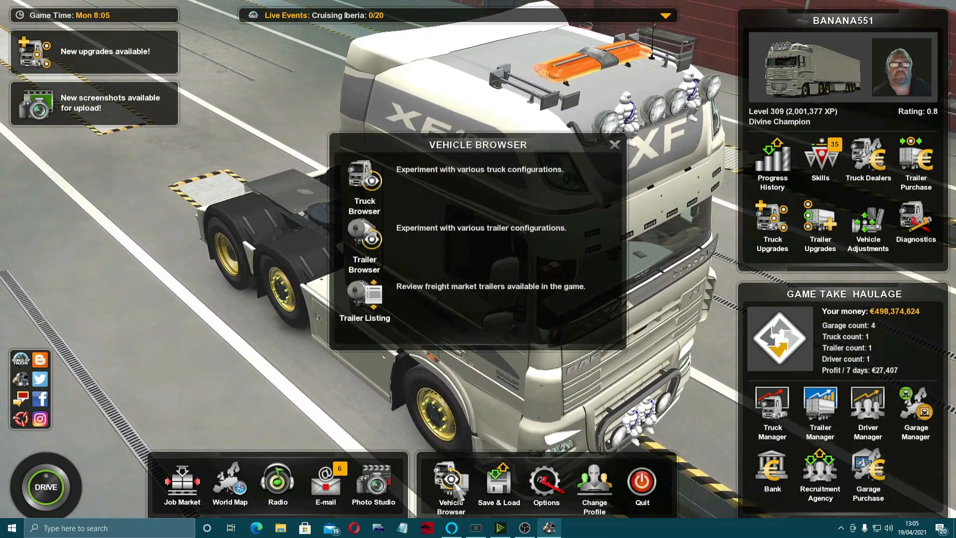
pyautogui.click(364, 184)
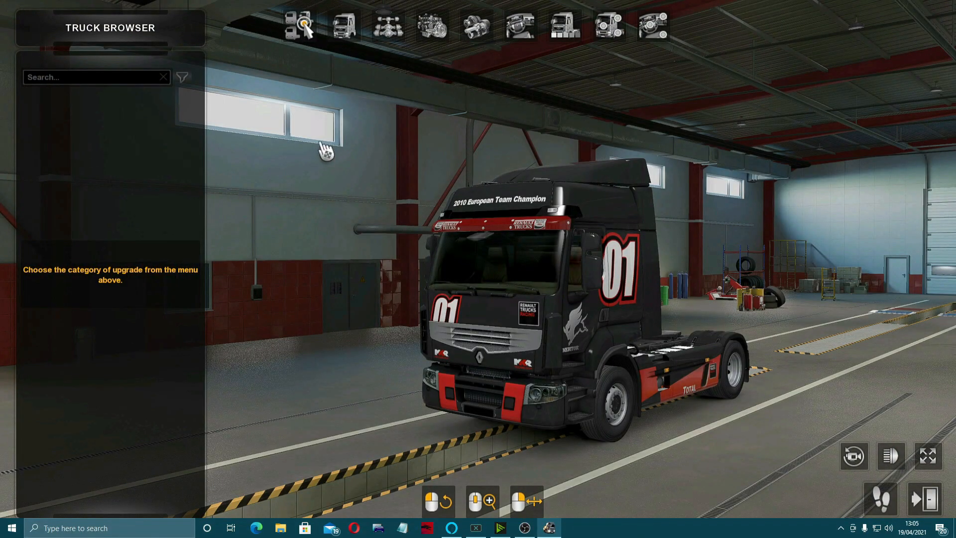
pyautogui.click(306, 27)
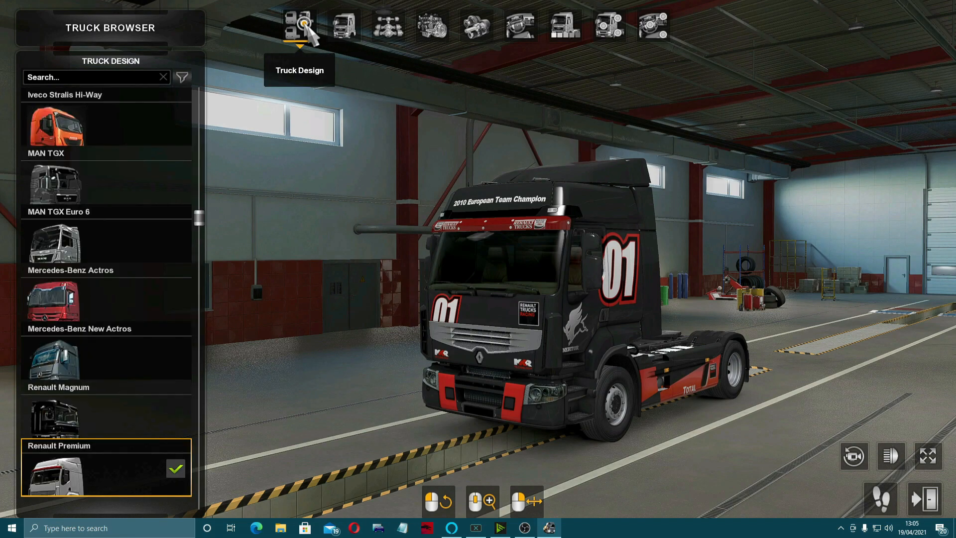
pyautogui.scroll(3, 121, 249)
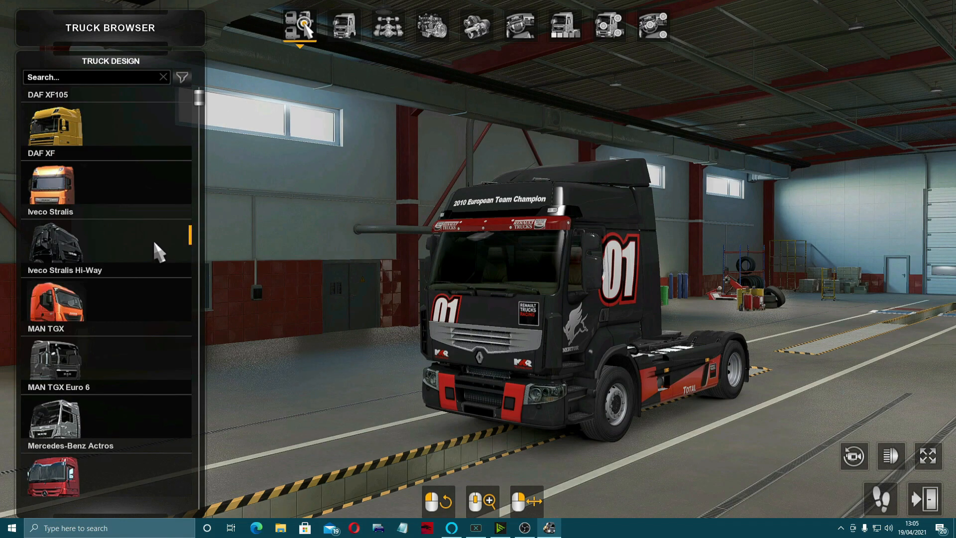
pyautogui.click(83, 126)
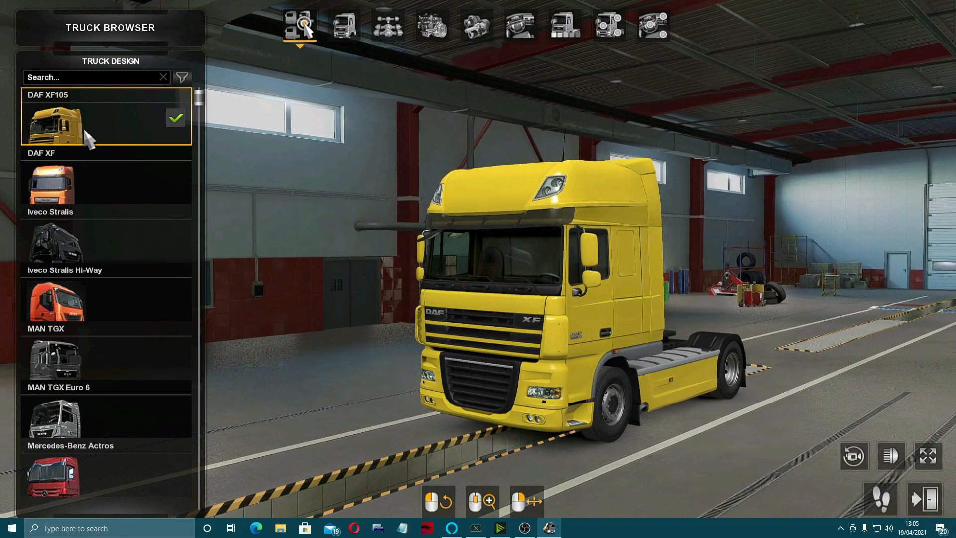
# Apply the steve 1 paint job to the DAF XF105 and inspect the skin on its back and sides, ending with the interface hidden
pyautogui.click(565, 26)
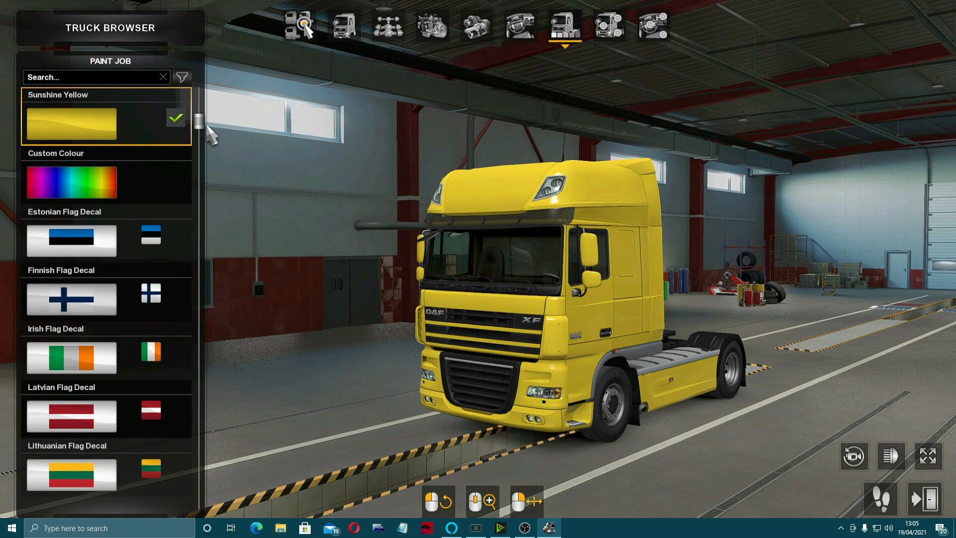
pyautogui.scroll(5, 198, 122)
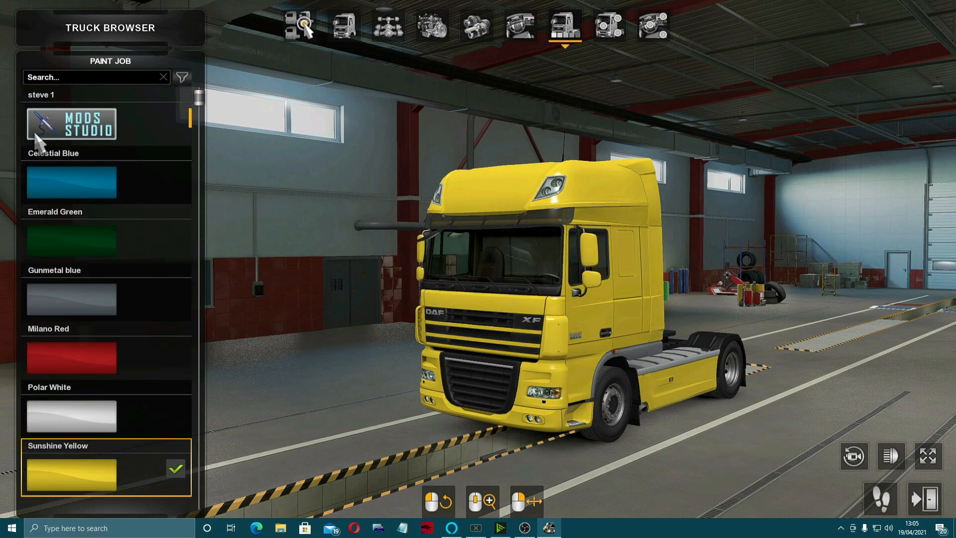
pyautogui.click(40, 142)
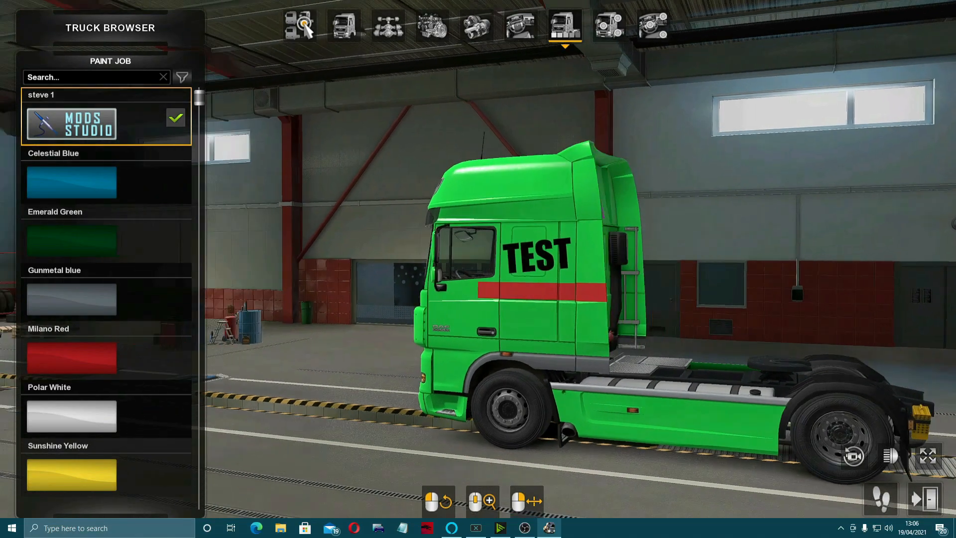
pyautogui.moveTo(543, 383); pyautogui.dragTo(222, 383)
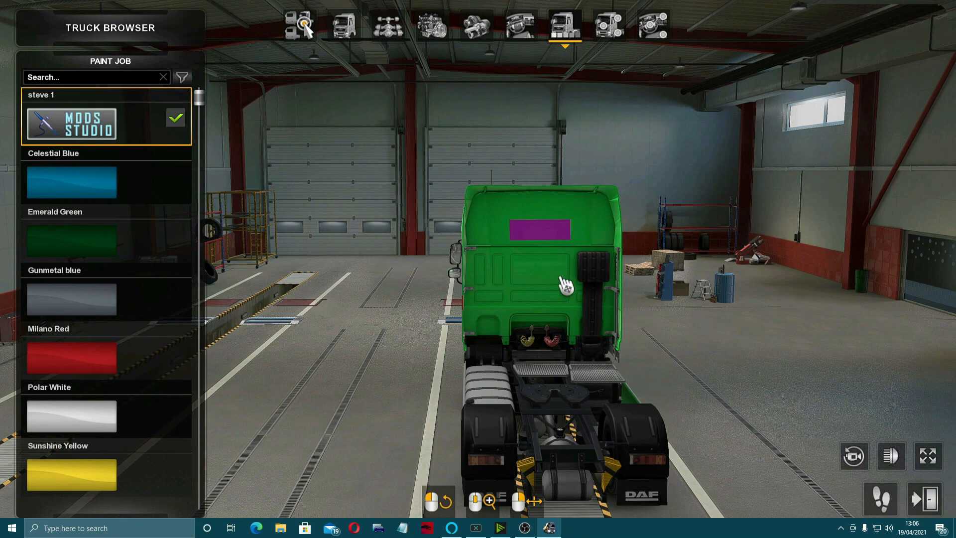
pyautogui.moveTo(565, 286); pyautogui.dragTo(953, 286)
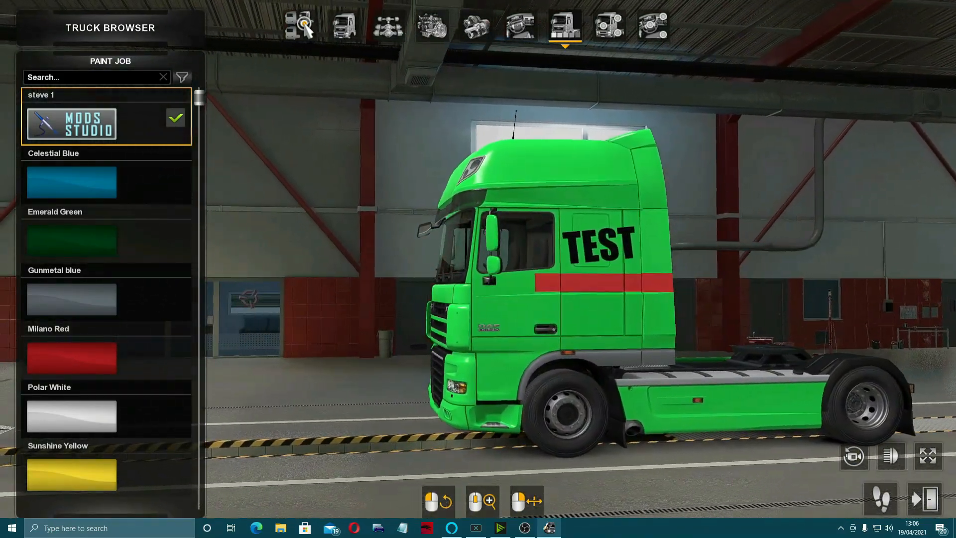
pyautogui.click(927, 456)
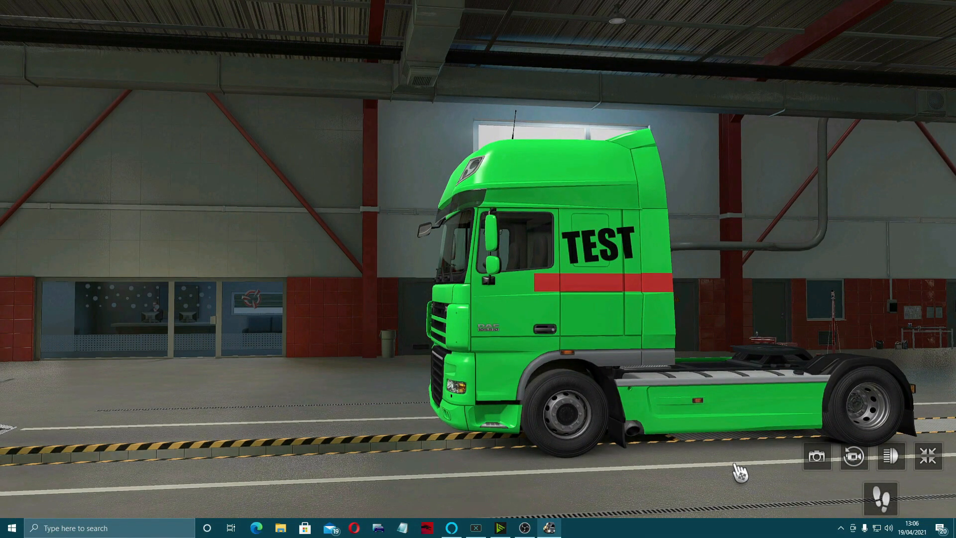